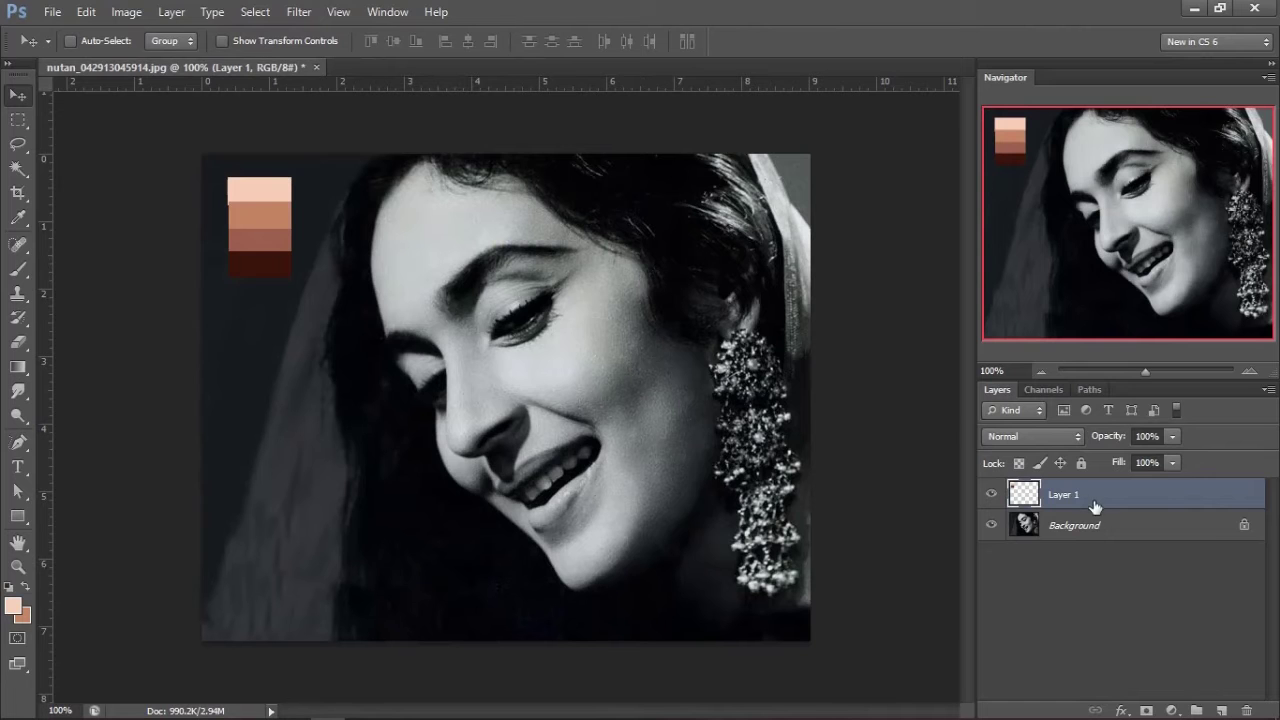
Step: Add a Gradient Map adjustment layer above the Background photo and edit its gradient
{"action": "left_click", "coordinate": [1090, 528]}
{"action": "left_click", "coordinate": [1172, 712]}
{"action": "left_click", "coordinate": [1135, 677]}
{"action": "left_click", "coordinate": [770, 207]}
Step: Sample light peach, medium brown (~79%) and reddish-brown (~21%) swatches into gradient stops
{"action": "left_click", "coordinate": [1181, 543]}
{"action": "left_click", "coordinate": [272, 190]}
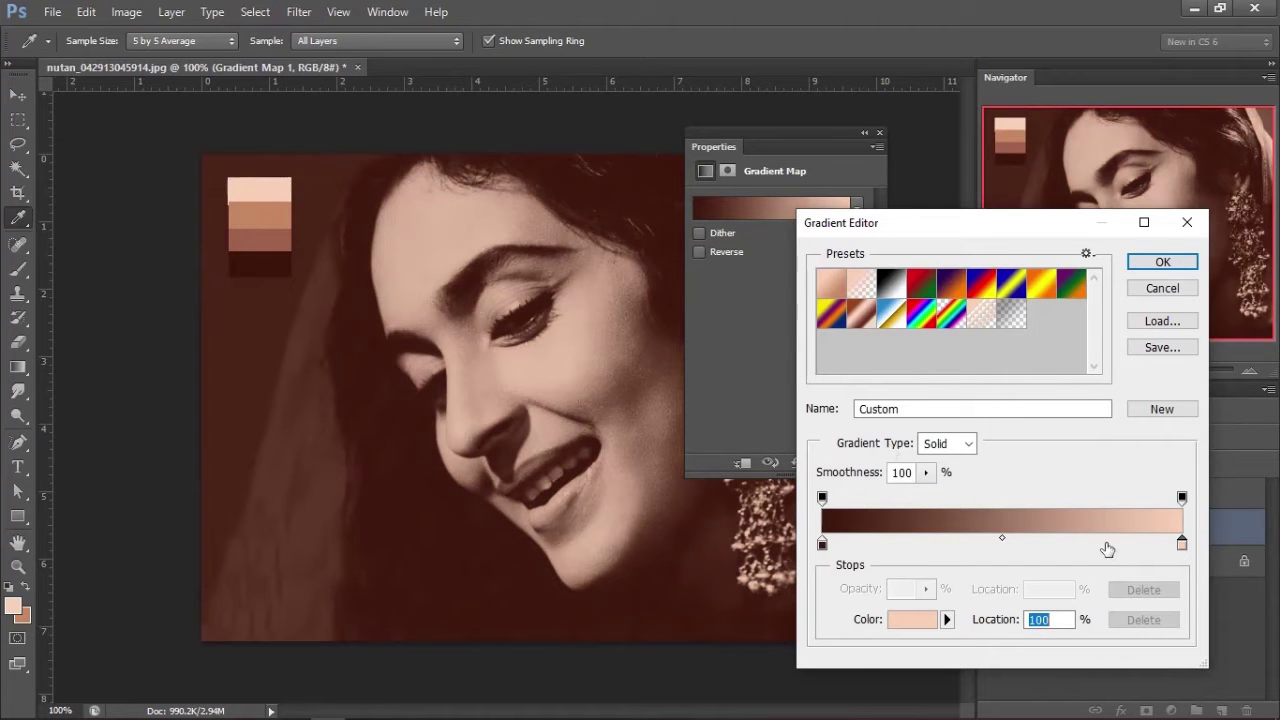
{"action": "left_click", "coordinate": [1106, 543]}
{"action": "left_click", "coordinate": [265, 211]}
{"action": "left_click", "coordinate": [897, 543]}
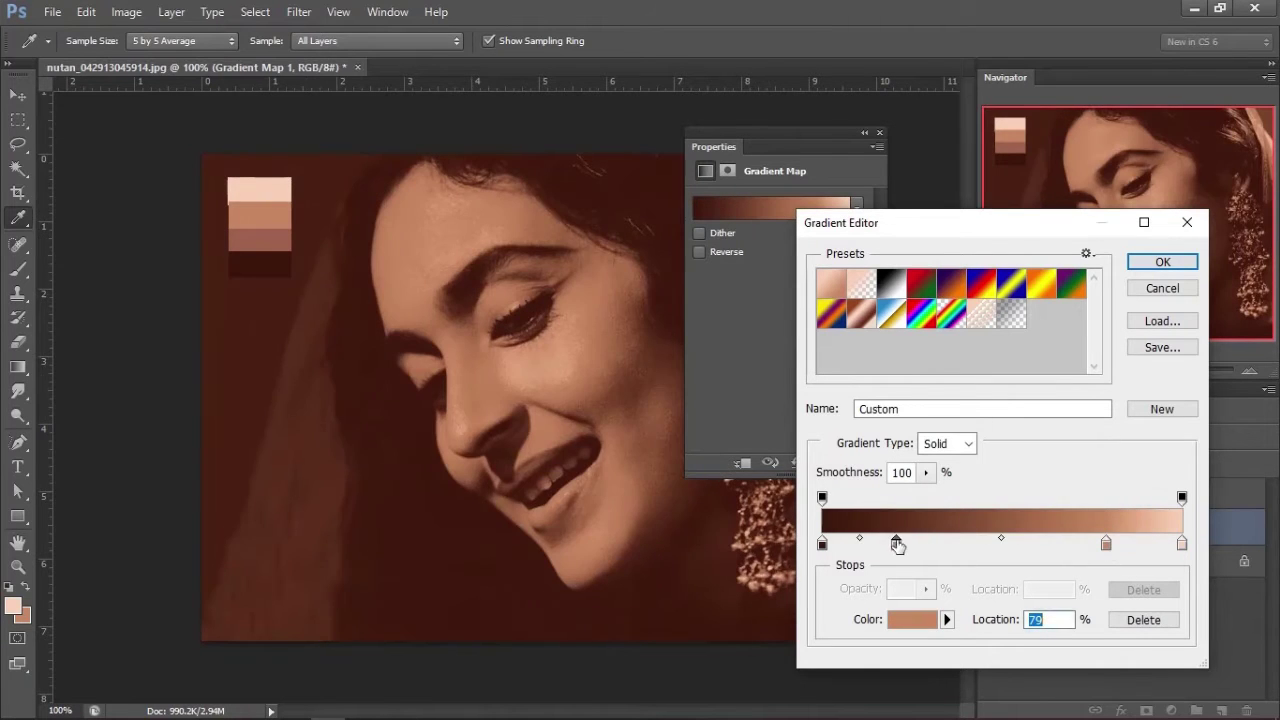
{"action": "left_click", "coordinate": [263, 243]}
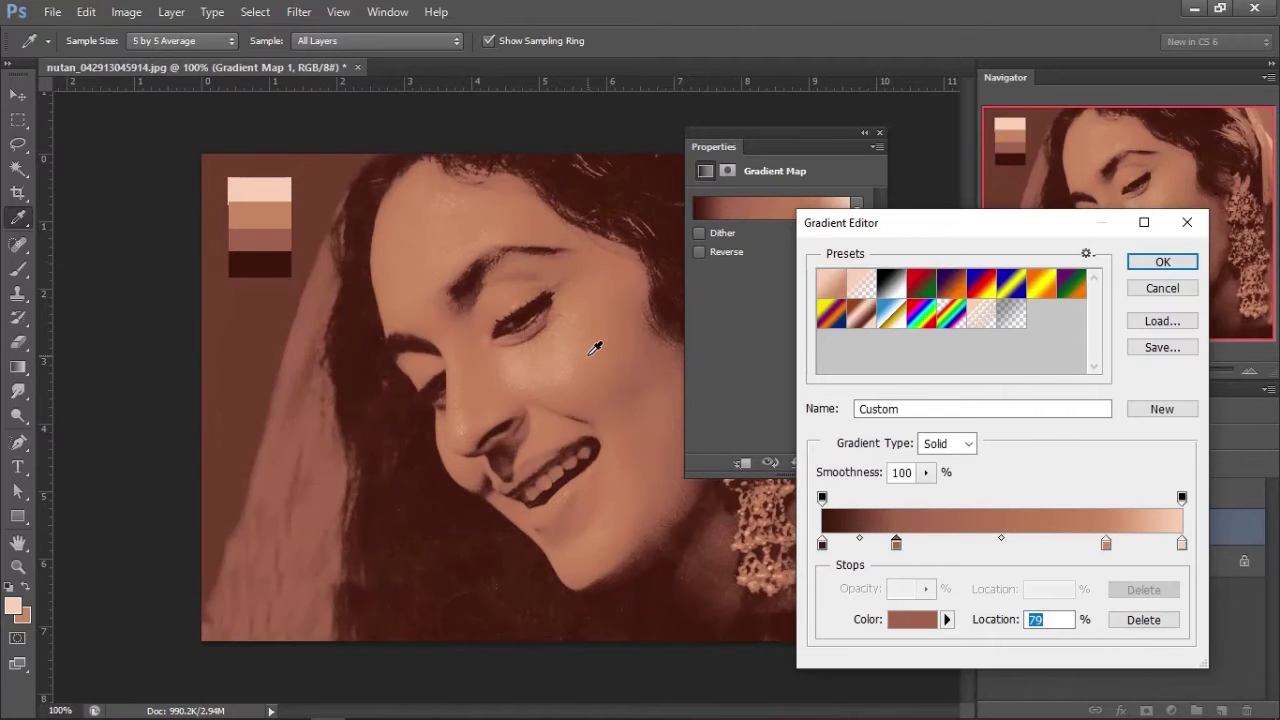
Step: Reposition the stops to about 28%, 72% and 92%, keeping the peach f9dac6 end, and confirm
{"action": "left_click_drag", "start_coordinate": [910, 548], "coordinate": [926, 553]}
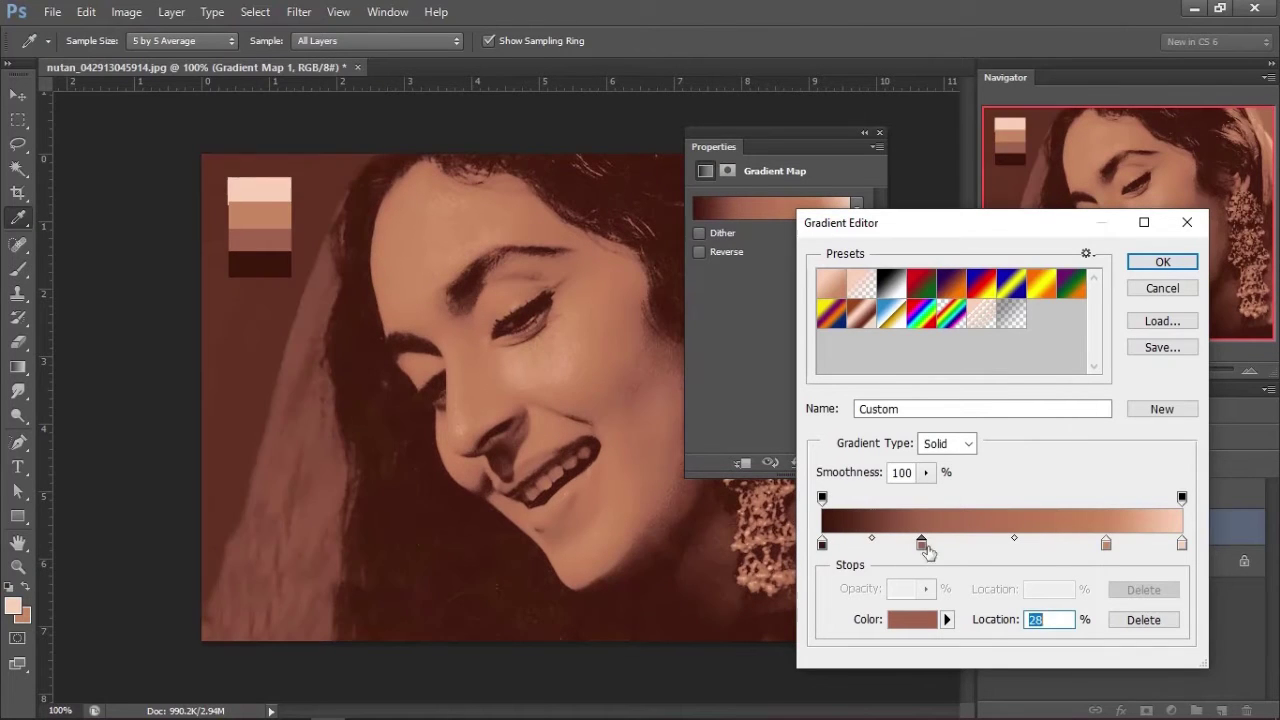
{"action": "left_click_drag", "start_coordinate": [1106, 545], "coordinate": [1089, 546]}
{"action": "left_click", "coordinate": [1182, 543]}
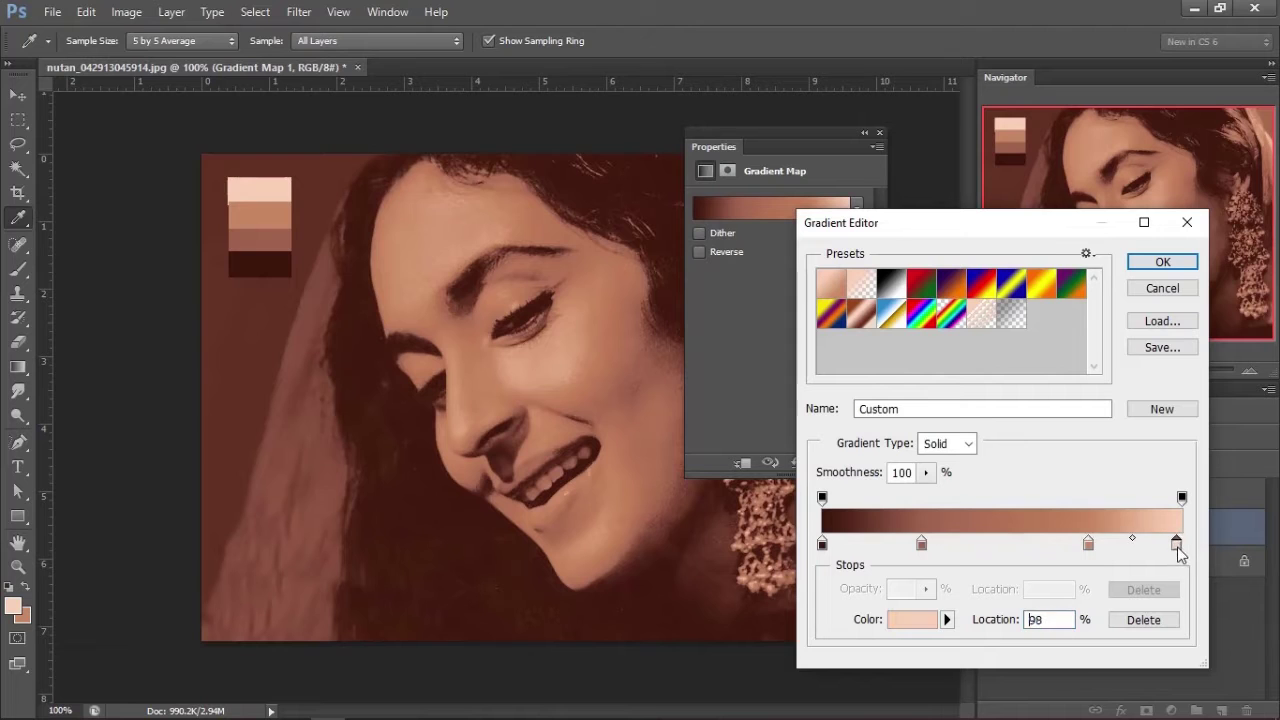
{"action": "left_click_drag", "start_coordinate": [1088, 545], "coordinate": [1082, 545]}
{"action": "left_click_drag", "start_coordinate": [922, 546], "coordinate": [927, 546]}
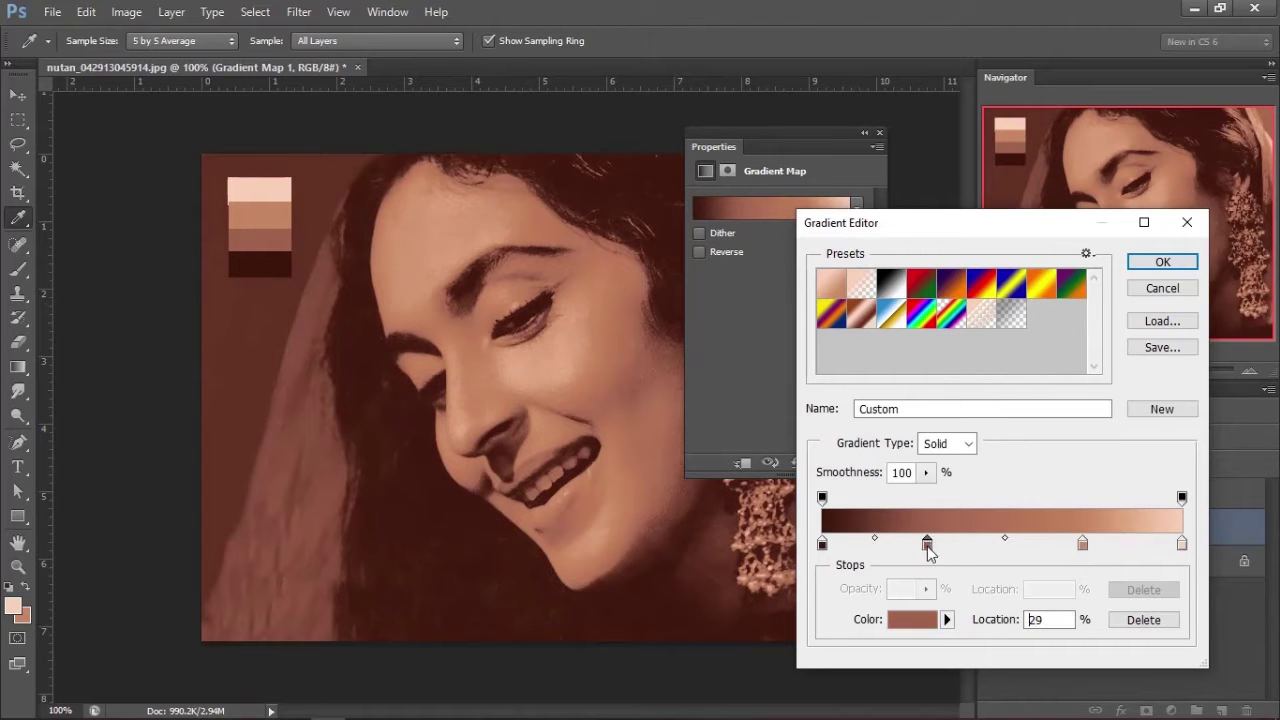
{"action": "left_click_drag", "start_coordinate": [1182, 543], "coordinate": [1155, 545]}
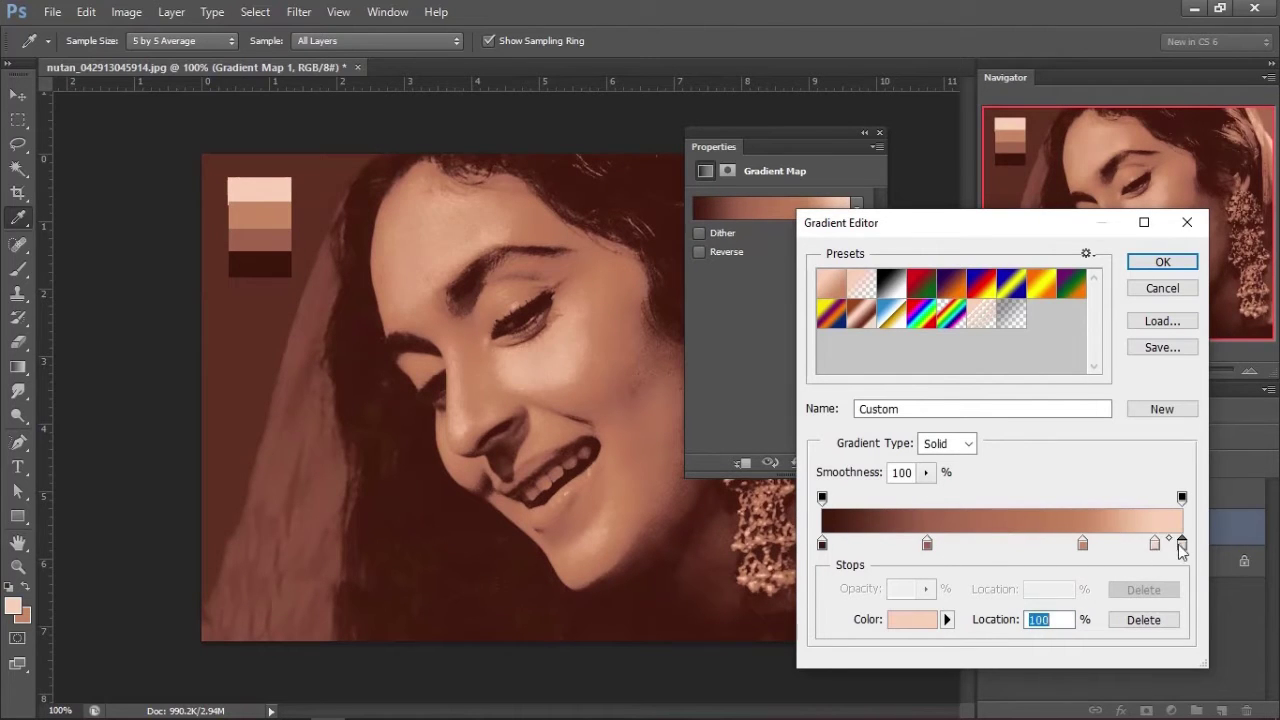
{"action": "left_click", "coordinate": [920, 620]}
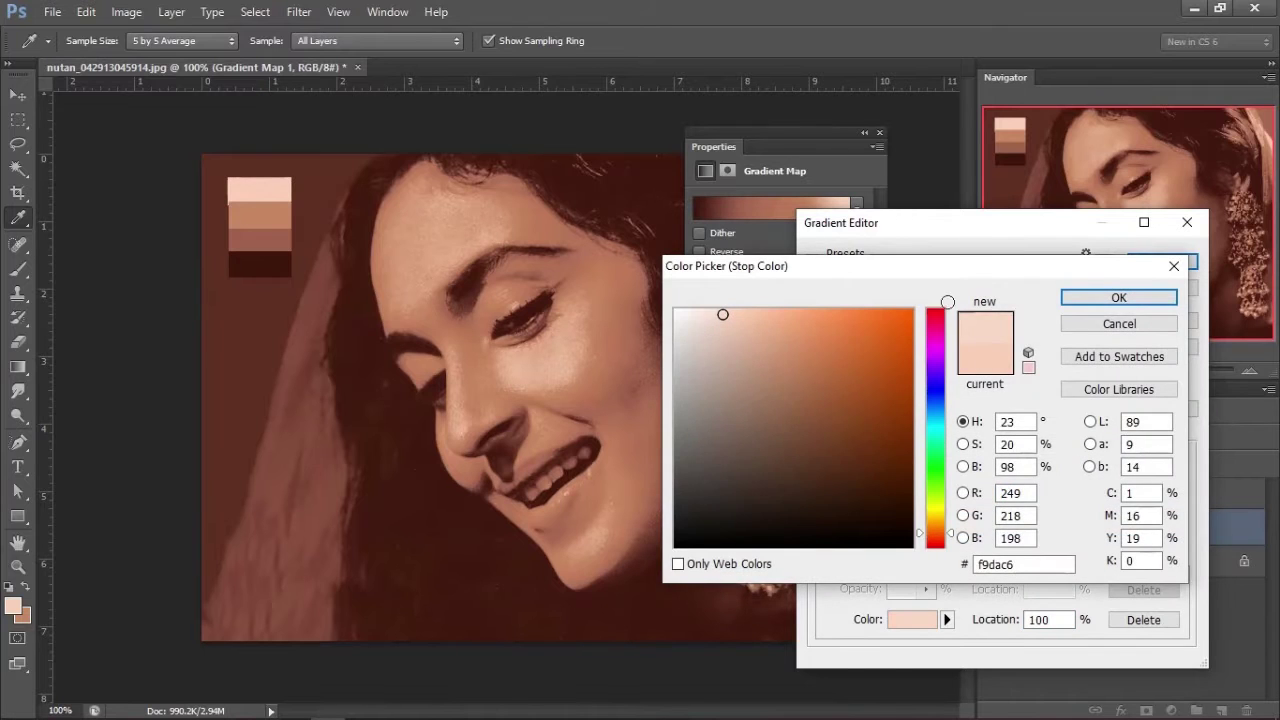
{"action": "left_click", "coordinate": [1119, 297]}
{"action": "left_click", "coordinate": [1162, 262]}
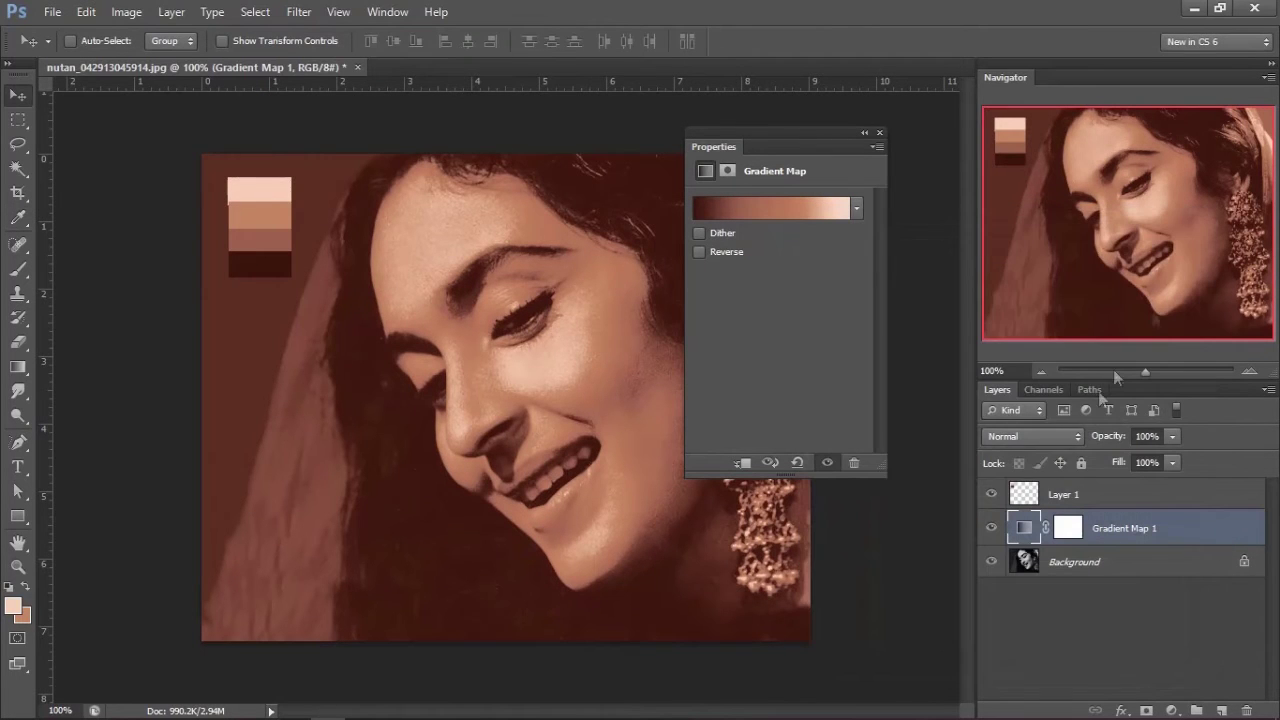
Step: Set Gradient Map 1 to Color blend mode and compare the portrait with the tint toggled
{"action": "left_click", "coordinate": [1041, 437]}
{"action": "left_click", "coordinate": [1008, 456]}
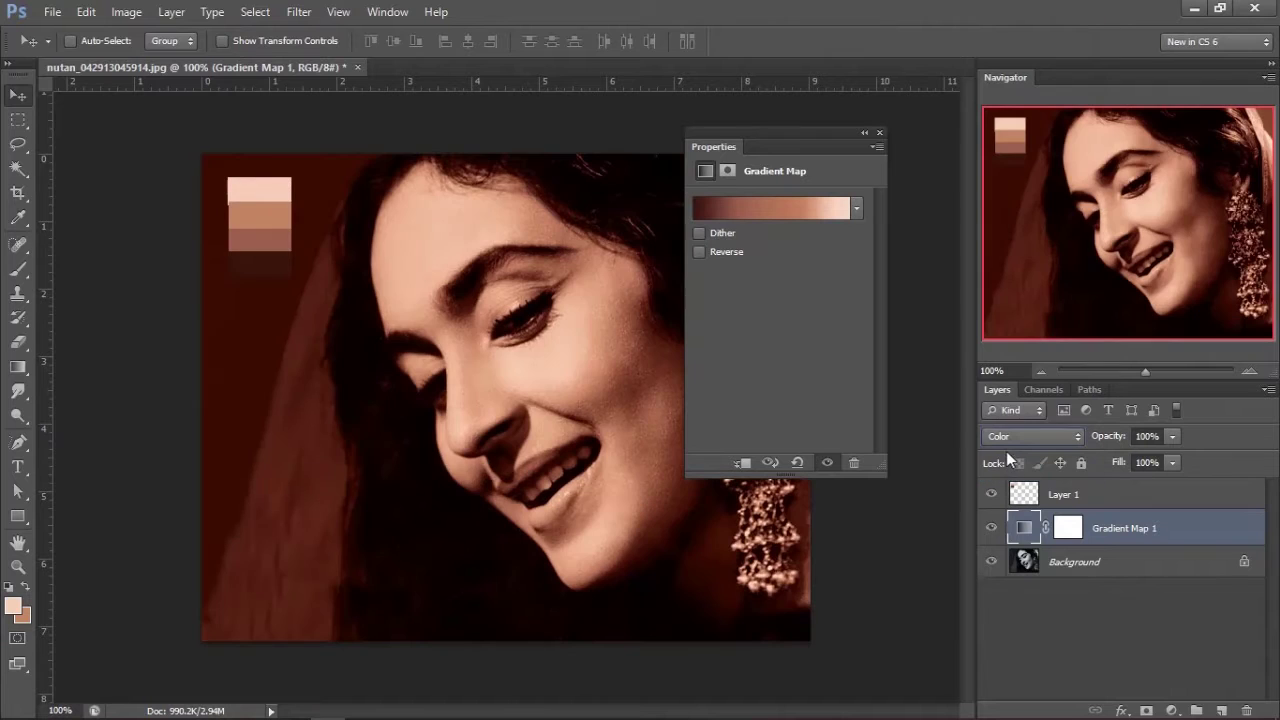
{"action": "left_click", "coordinate": [879, 133]}
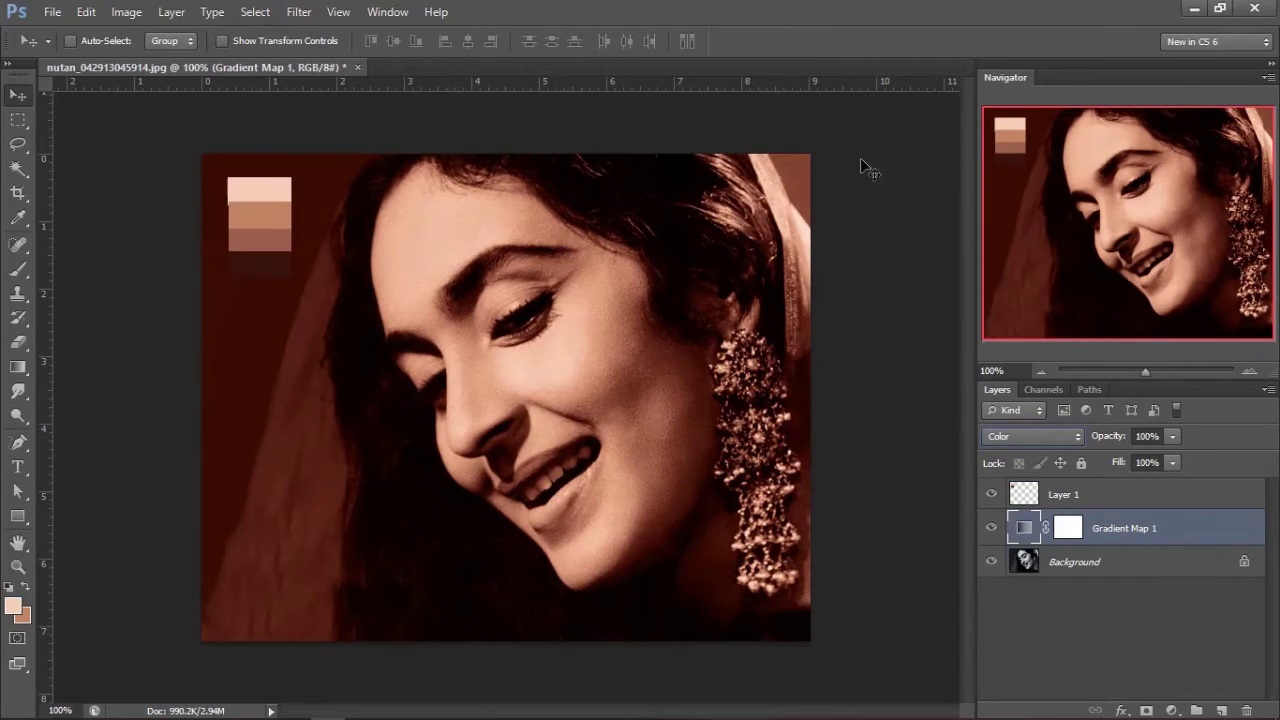
{"action": "left_click", "coordinate": [991, 527]}
Step: Split the Underlying Layer Blend If shadow slider to 0/39 so dark areas stay untinted
{"action": "double_click", "coordinate": [1219, 533]}
{"action": "left_click_drag", "start_coordinate": [860, 525], "coordinate": [894, 526]}
{"action": "left_click_drag", "start_coordinate": [955, 150], "coordinate": [1015, 90]}
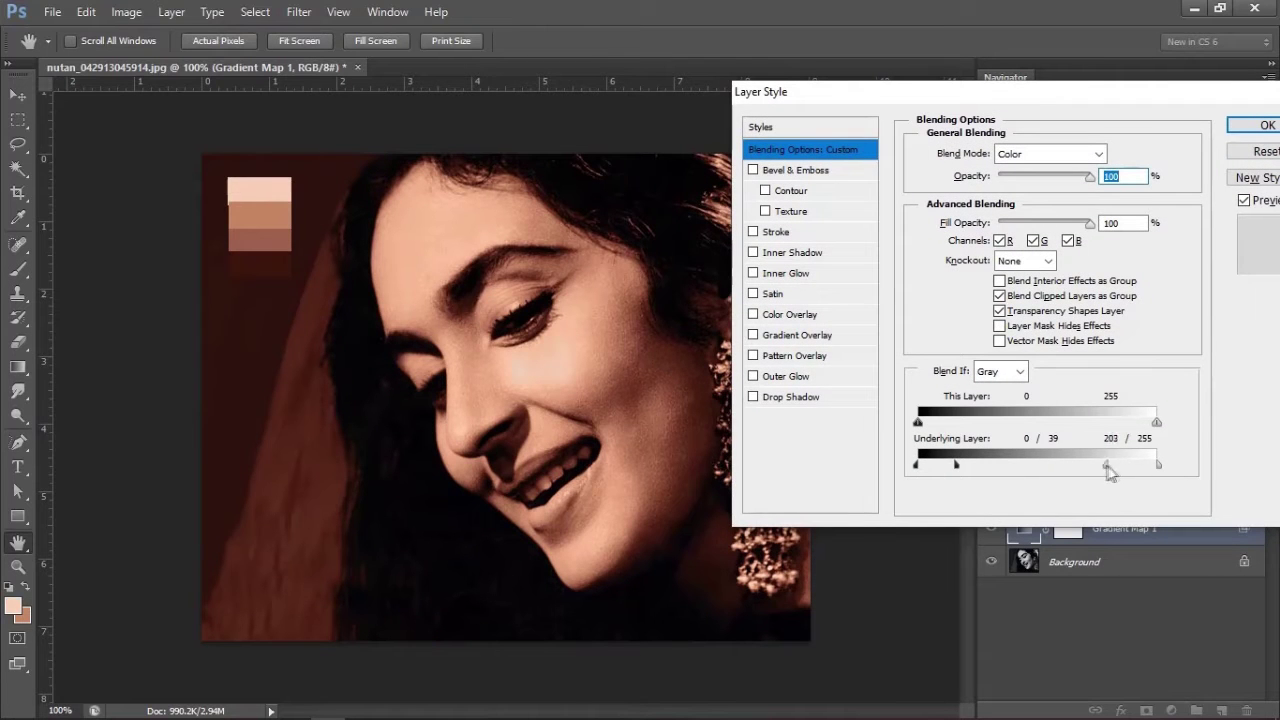
{"action": "left_click_drag", "start_coordinate": [1066, 92], "coordinate": [983, 107]}
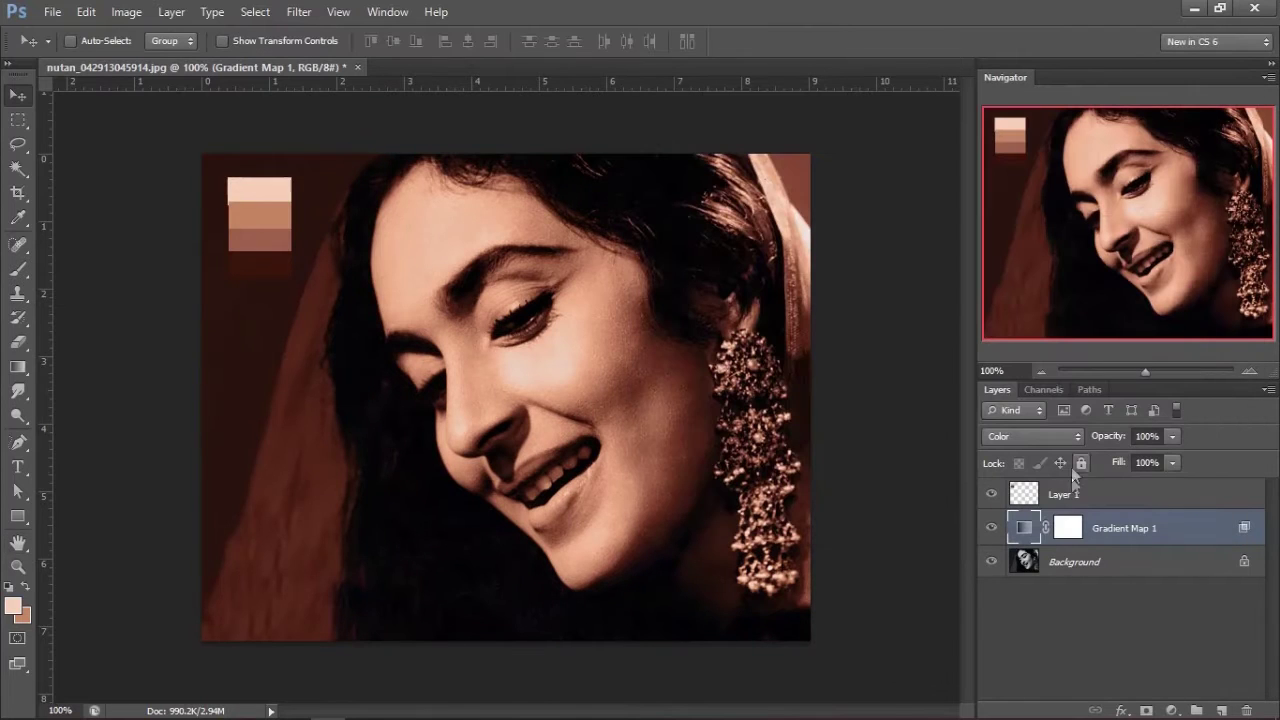
{"action": "left_click", "coordinate": [1072, 527]}
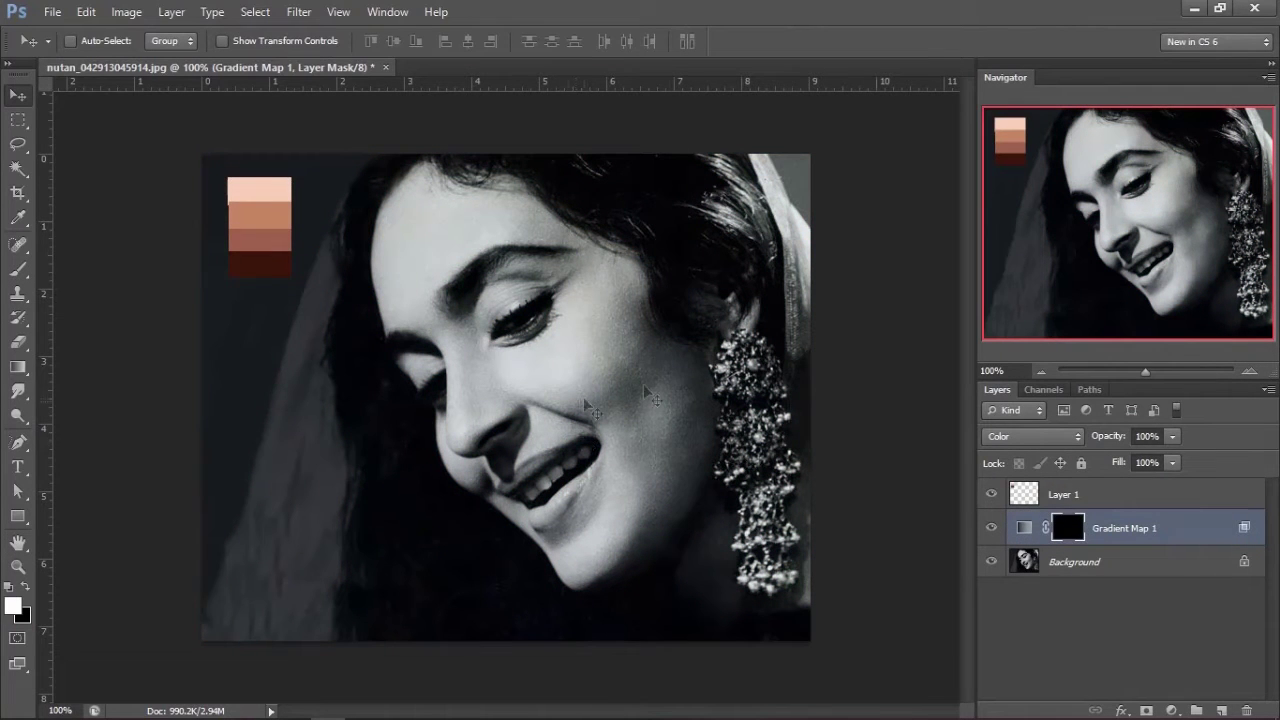
Step: Delete the empty Layer 1 and switch to the Brush, zoomed in on the forehead
{"action": "left_click", "coordinate": [1119, 492]}
{"action": "key", "text": "Delete"}
{"action": "key", "text": "b"}
{"action": "scroll", "coordinate": [500, 218], "scroll_direction": "up", "scroll_amount": 2}
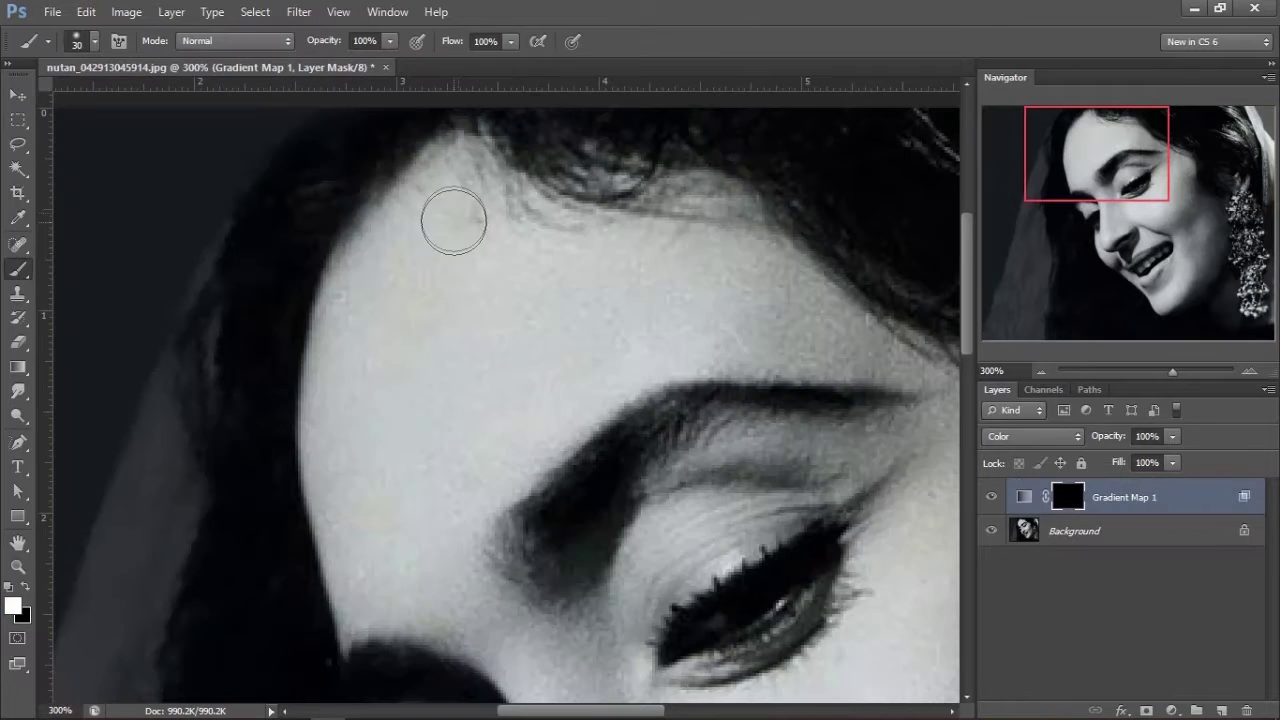
Step: Paint white on the mask across the forehead, hairline and skin above the eyebrow
{"action": "mouse_move", "coordinate": [464, 172]}
{"action": "left_mouse_down"}
{"action": "mouse_move", "coordinate": [363, 300]}
{"action": "mouse_move", "coordinate": [408, 234]}
{"action": "mouse_move", "coordinate": [374, 214]}
{"action": "mouse_move", "coordinate": [354, 370]}
{"action": "mouse_move", "coordinate": [354, 289]}
{"action": "mouse_move", "coordinate": [354, 383]}
{"action": "mouse_move", "coordinate": [431, 366]}
{"action": "left_mouse_up"}
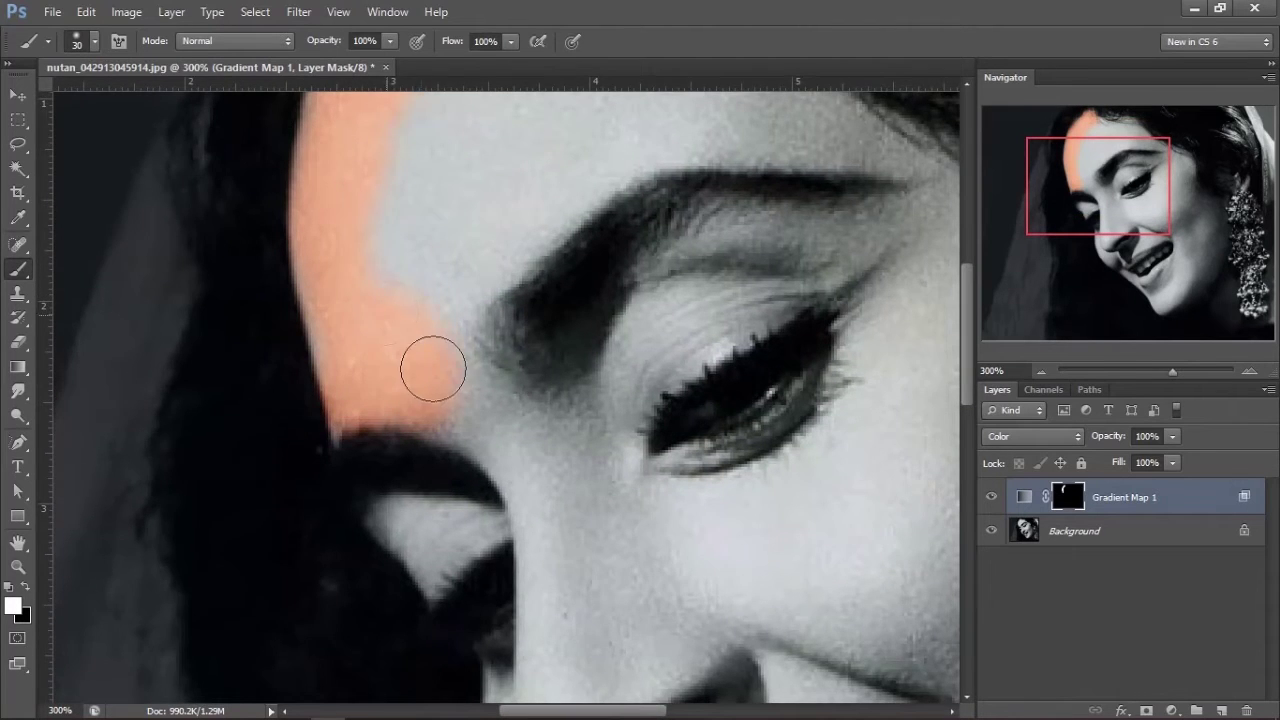
{"action": "scroll", "coordinate": [374, 334], "scroll_direction": "up", "scroll_amount": 2}
{"action": "mouse_move", "coordinate": [374, 334]}
{"action": "left_mouse_down"}
{"action": "mouse_move", "coordinate": [343, 417]}
{"action": "mouse_move", "coordinate": [377, 358]}
{"action": "mouse_move", "coordinate": [383, 240]}
{"action": "left_mouse_up"}
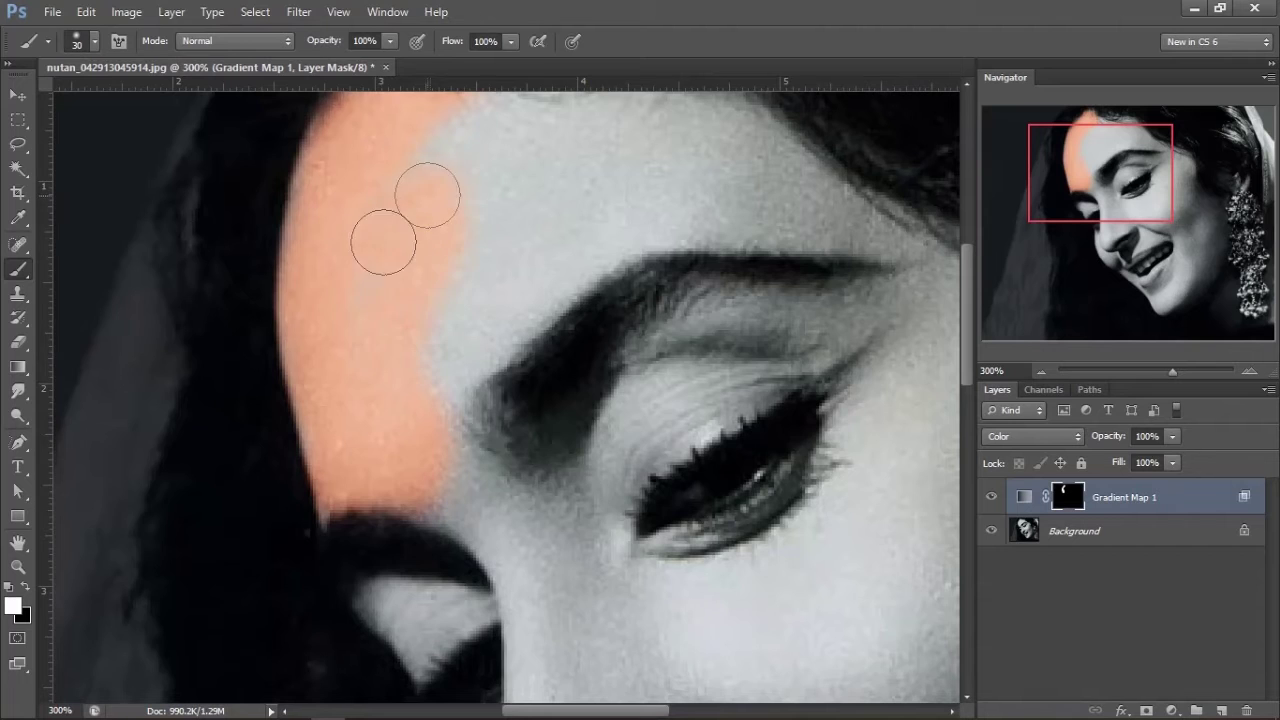
{"action": "scroll", "coordinate": [383, 240], "scroll_direction": "up", "scroll_amount": 3}
{"action": "mouse_move", "coordinate": [397, 306]}
{"action": "left_mouse_down"}
{"action": "mouse_move", "coordinate": [409, 226]}
{"action": "mouse_move", "coordinate": [563, 227]}
{"action": "mouse_move", "coordinate": [576, 211]}
{"action": "left_mouse_up"}
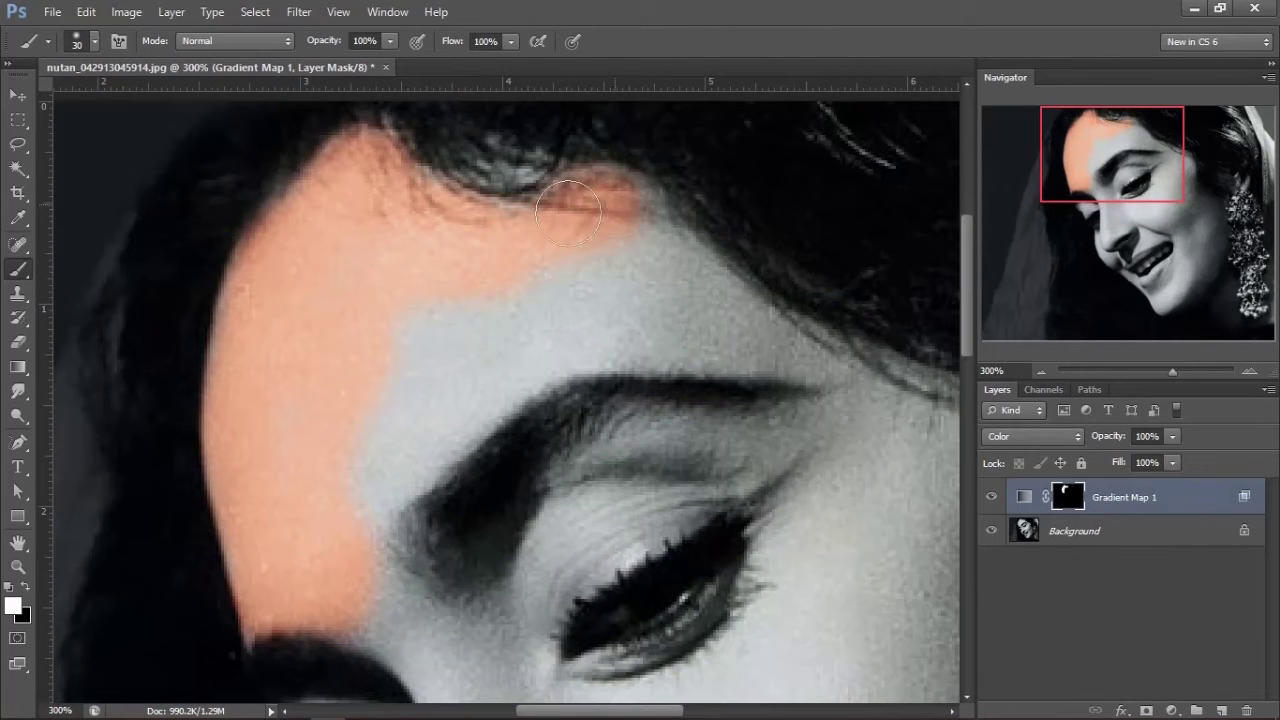
{"action": "scroll", "coordinate": [394, 374], "scroll_direction": "down", "scroll_amount": 2}
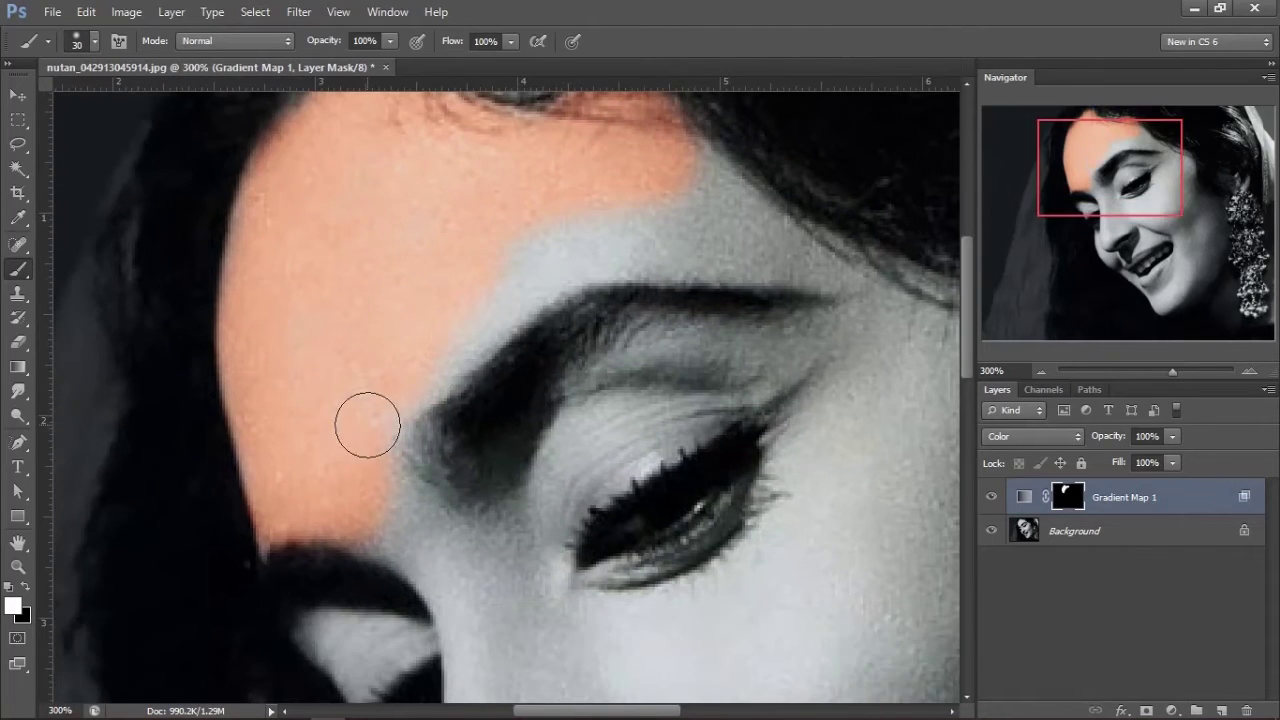
{"action": "mouse_move", "coordinate": [574, 246]}
{"action": "left_mouse_down"}
{"action": "mouse_move", "coordinate": [568, 230]}
{"action": "mouse_move", "coordinate": [771, 390]}
{"action": "left_mouse_up"}
{"action": "scroll", "coordinate": [568, 230], "scroll_direction": "right", "scroll_amount": 3}
{"action": "scroll", "coordinate": [230, 480], "scroll_direction": "down", "scroll_amount": 3}
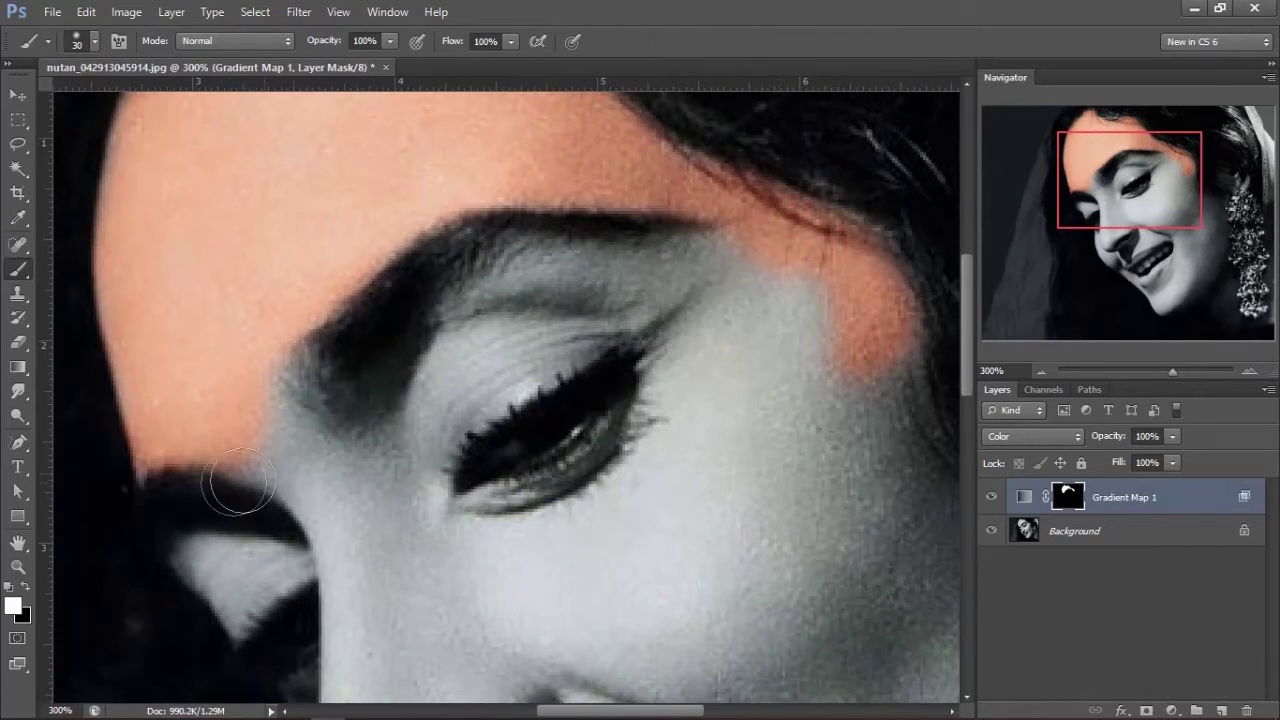
{"action": "scroll", "coordinate": [270, 400], "scroll_direction": "left", "scroll_amount": 3}
Step: Paint skin tint over the eyebrow, upper and lower eyelids and cheek beside the eye
{"action": "key", "text": "bracketleft"}
{"action": "key", "text": "bracketleft"}
{"action": "key", "text": "bracketleft"}
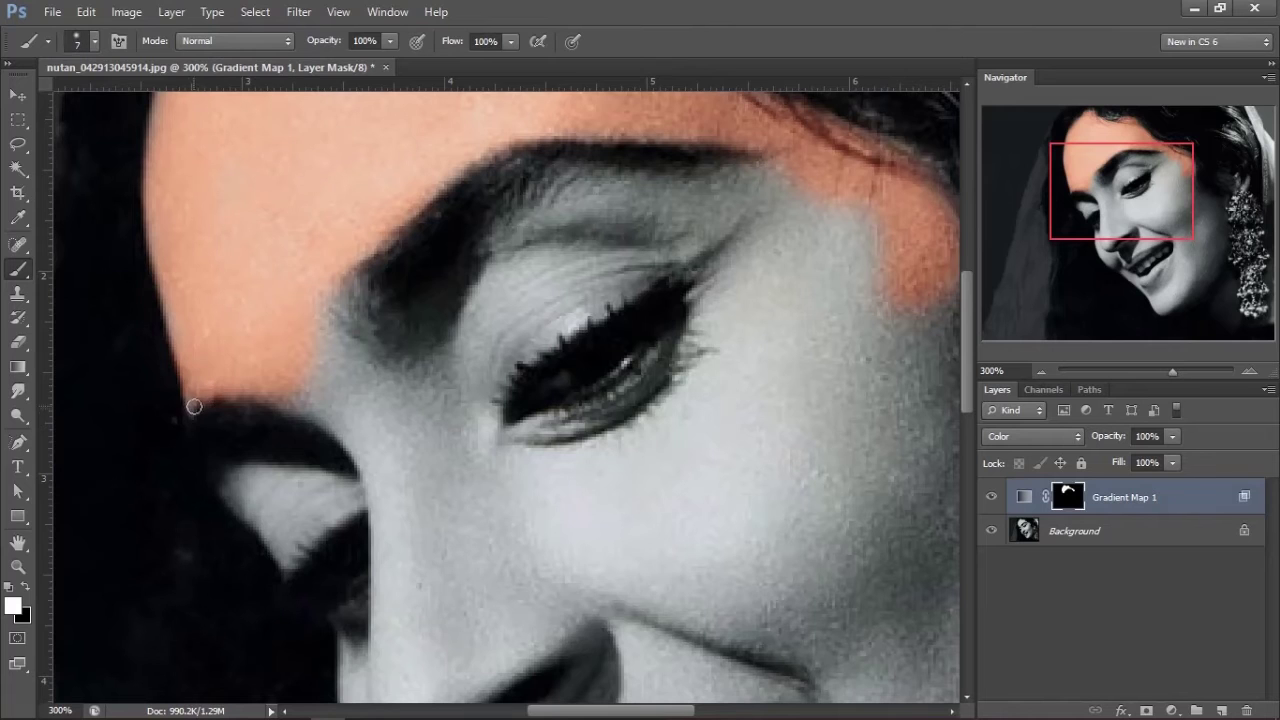
{"action": "key", "text": "bracketright"}
{"action": "key", "text": "bracketright"}
{"action": "key", "text": "bracketright"}
{"action": "left_click_drag", "start_coordinate": [330, 300], "coordinate": [380, 412]}
{"action": "scroll", "coordinate": [380, 412], "scroll_direction": "down", "scroll_amount": 3}
{"action": "mouse_move", "coordinate": [380, 340]}
{"action": "left_mouse_down"}
{"action": "mouse_move", "coordinate": [389, 383]}
{"action": "mouse_move", "coordinate": [457, 489]}
{"action": "mouse_move", "coordinate": [432, 408]}
{"action": "mouse_move", "coordinate": [380, 580]}
{"action": "left_mouse_up"}
{"action": "key", "text": "bracketright"}
{"action": "mouse_move", "coordinate": [307, 355]}
{"action": "left_mouse_down"}
{"action": "mouse_move", "coordinate": [314, 337]}
{"action": "mouse_move", "coordinate": [357, 386]}
{"action": "mouse_move", "coordinate": [520, 262]}
{"action": "mouse_move", "coordinate": [686, 243]}
{"action": "left_mouse_up"}
{"action": "key", "text": "bracketright"}
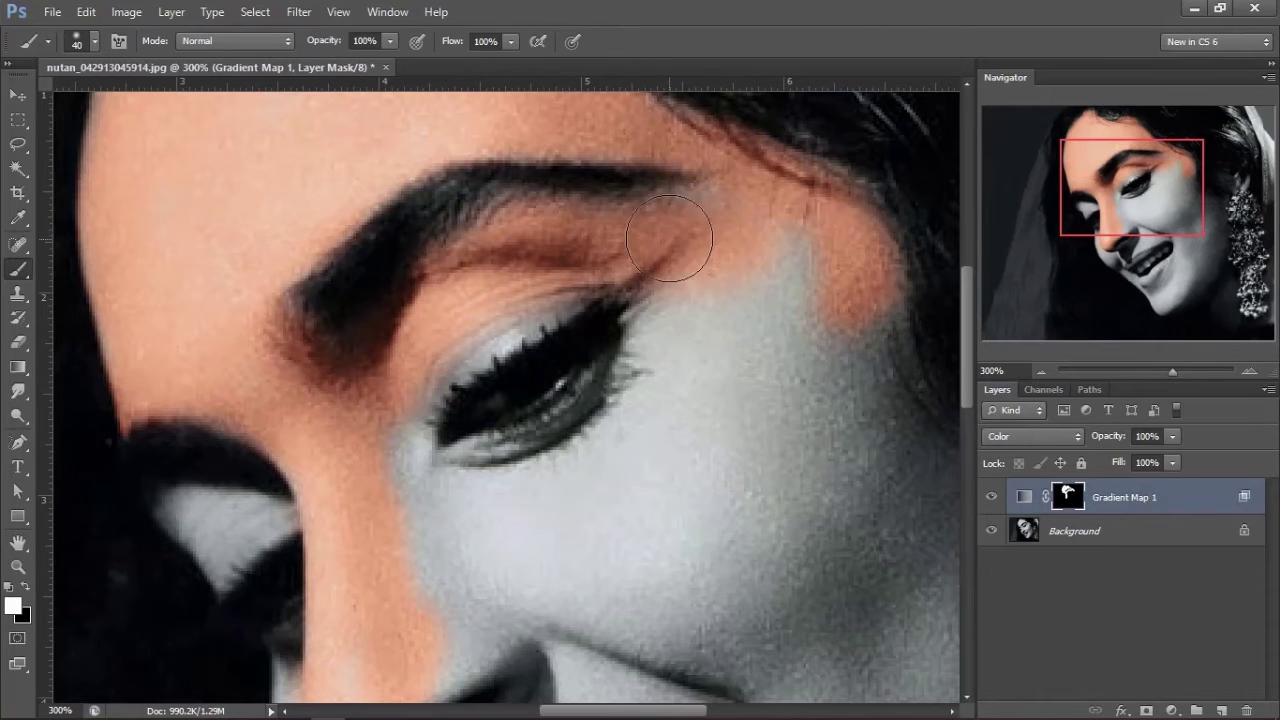
{"action": "key", "text": "bracketleft"}
{"action": "key", "text": "bracketleft"}
{"action": "key", "text": "bracketleft"}
{"action": "mouse_move", "coordinate": [429, 357]}
{"action": "left_mouse_down"}
{"action": "mouse_move", "coordinate": [486, 330]}
{"action": "mouse_move", "coordinate": [398, 404]}
{"action": "left_mouse_up"}
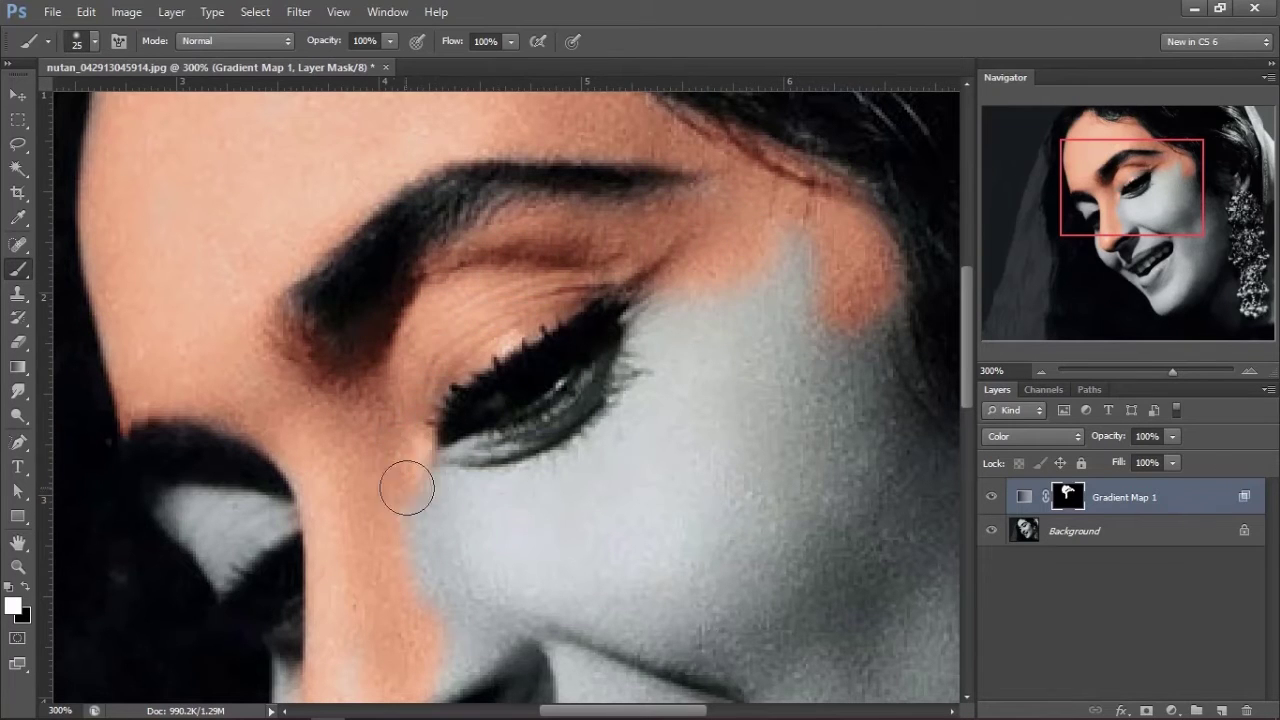
{"action": "left_click_drag", "start_coordinate": [443, 486], "coordinate": [565, 440]}
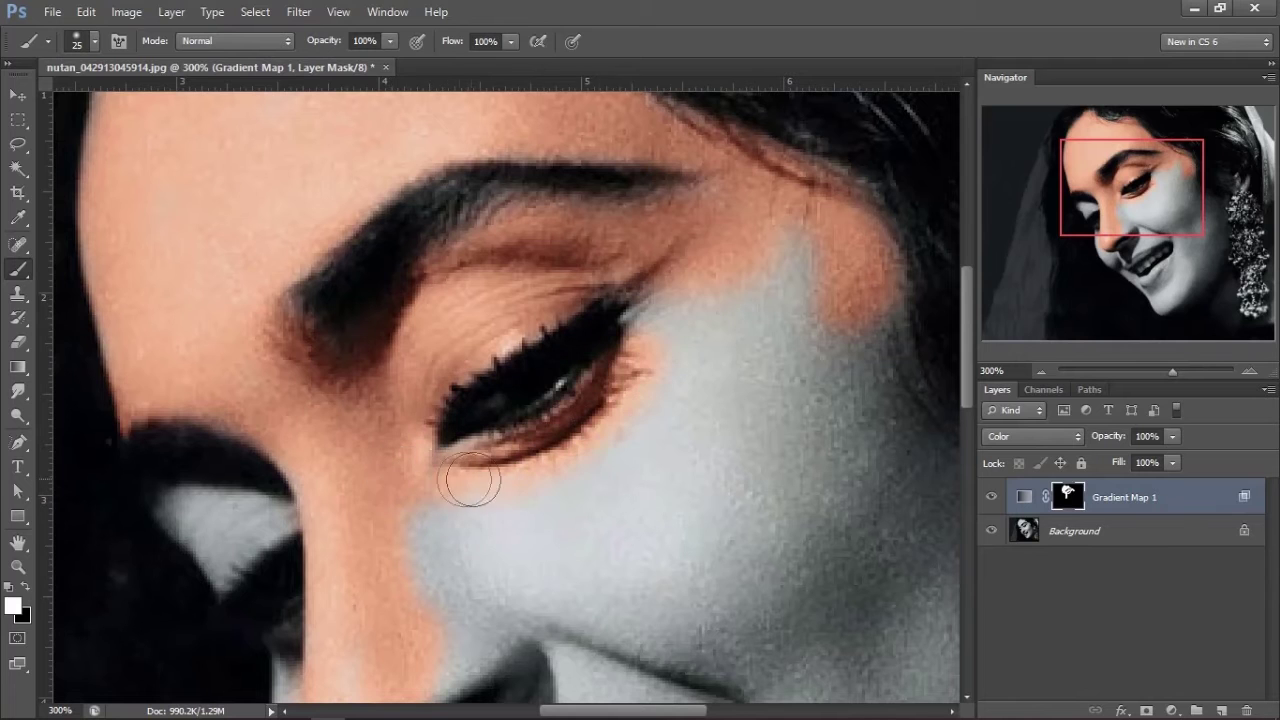
{"action": "left_click_drag", "start_coordinate": [671, 277], "coordinate": [694, 376]}
{"action": "mouse_move", "coordinate": [730, 283]}
{"action": "left_mouse_down"}
{"action": "mouse_move", "coordinate": [794, 214]}
{"action": "mouse_move", "coordinate": [768, 300]}
{"action": "mouse_move", "coordinate": [608, 497]}
{"action": "left_mouse_up"}
Step: Colour the grey patch near the other eye, then pan down to the nose, jaw and chin
{"action": "left_click_drag", "start_coordinate": [336, 508], "coordinate": [506, 342]}
{"action": "mouse_move", "coordinate": [363, 349]}
{"action": "left_mouse_down"}
{"action": "mouse_move", "coordinate": [371, 357]}
{"action": "mouse_move", "coordinate": [392, 330]}
{"action": "left_mouse_up"}
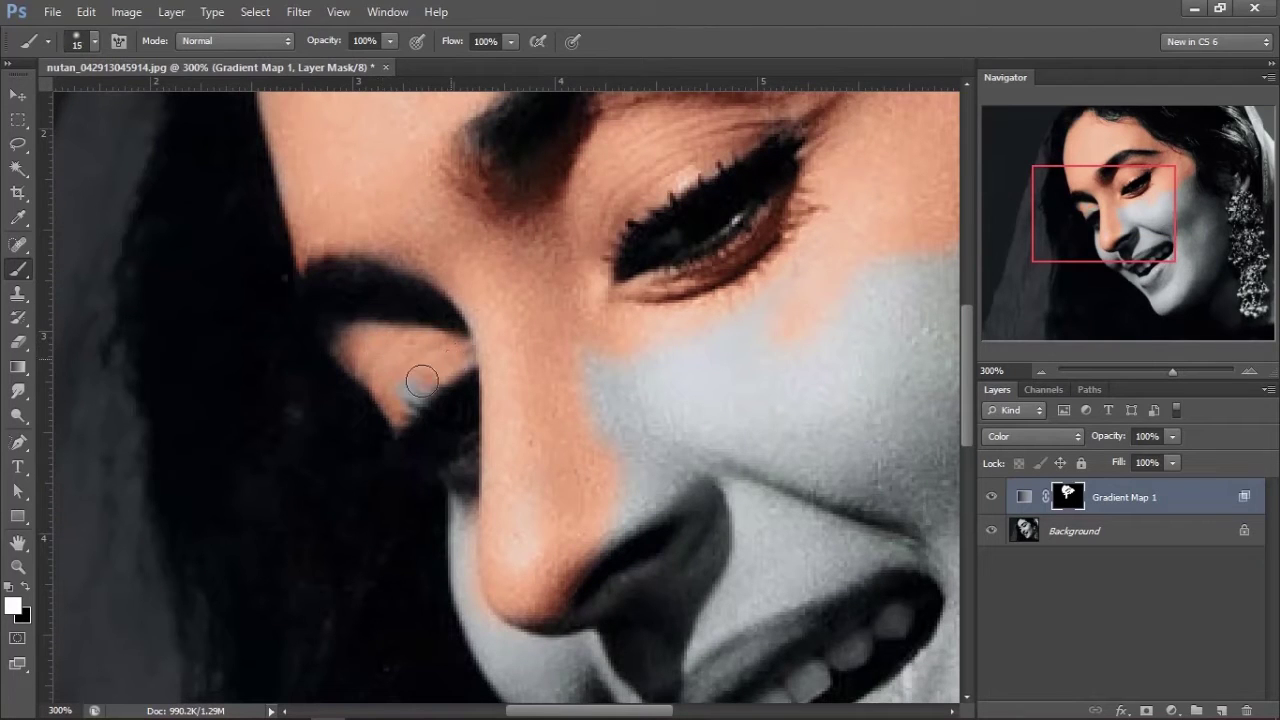
{"action": "left_click_drag", "start_coordinate": [464, 356], "coordinate": [475, 180]}
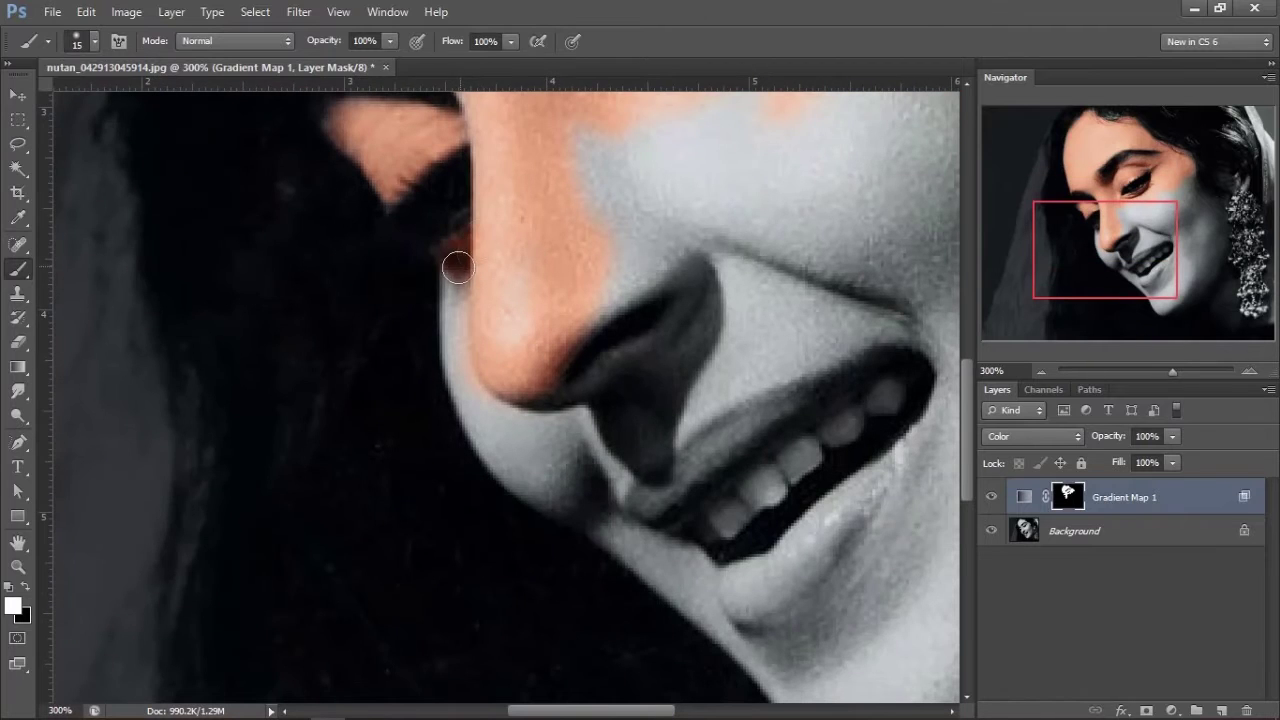
{"action": "mouse_move", "coordinate": [463, 300]}
{"action": "left_mouse_down"}
{"action": "mouse_move", "coordinate": [423, 286]}
{"action": "mouse_move", "coordinate": [389, 240]}
{"action": "left_mouse_up"}
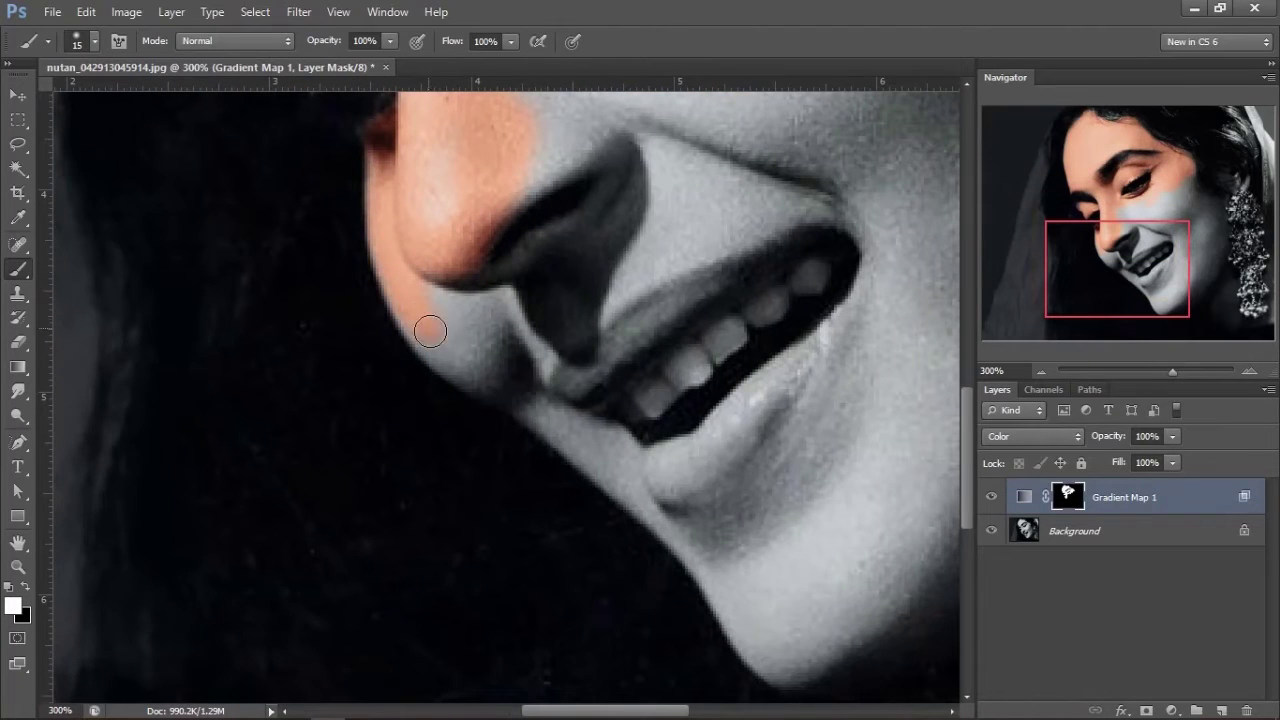
{"action": "mouse_move", "coordinate": [450, 350]}
{"action": "left_mouse_down"}
{"action": "mouse_move", "coordinate": [343, 251]}
{"action": "mouse_move", "coordinate": [337, 268]}
{"action": "left_mouse_up"}
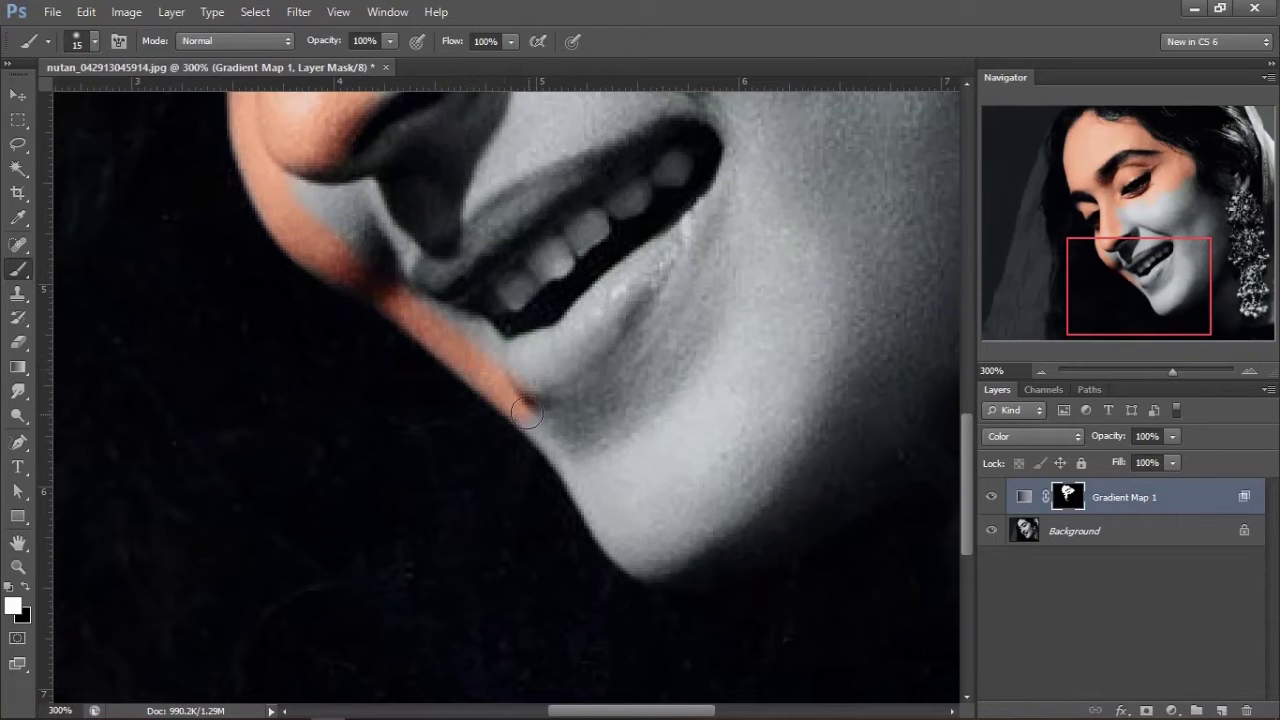
{"action": "mouse_move", "coordinate": [647, 569]}
{"action": "left_mouse_down"}
{"action": "mouse_move", "coordinate": [463, 514]}
{"action": "mouse_move", "coordinate": [500, 263]}
{"action": "mouse_move", "coordinate": [463, 240]}
{"action": "left_mouse_up"}
Step: Restore the skin colour layer to 100% opacity and zoom out to compare the tint
{"action": "left_click", "coordinate": [1172, 463]}
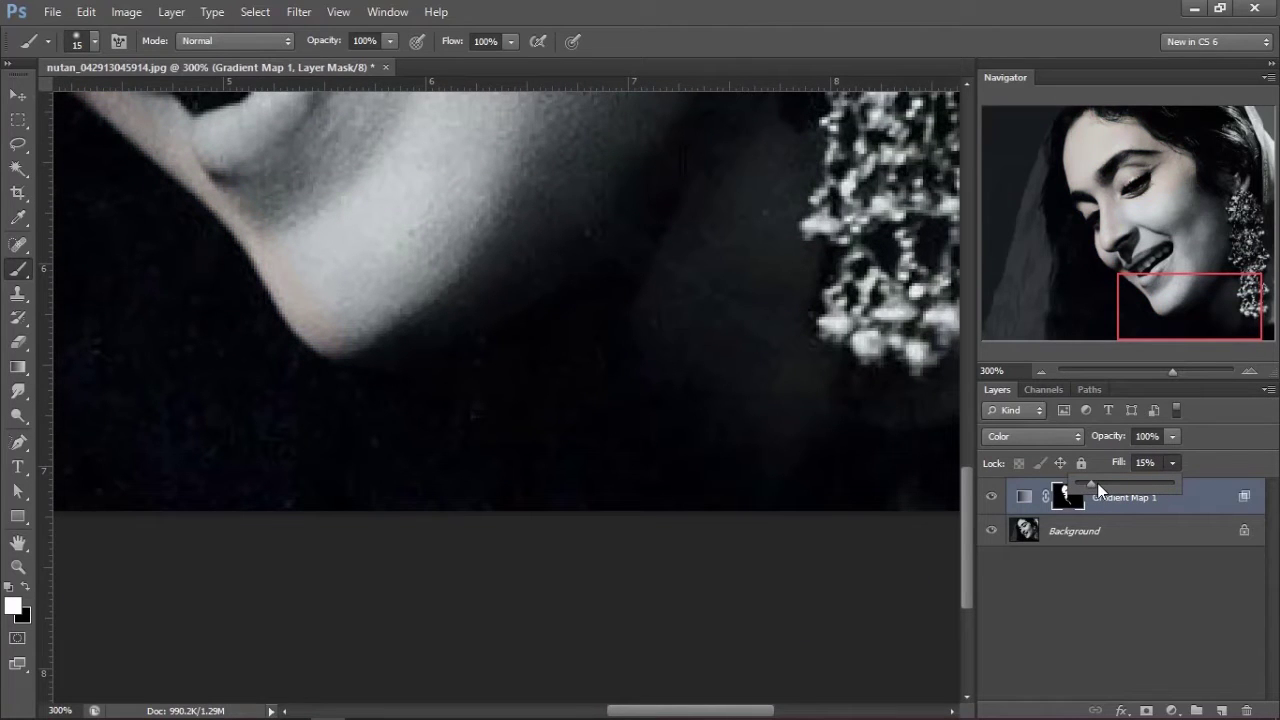
{"action": "left_click", "coordinate": [1172, 436]}
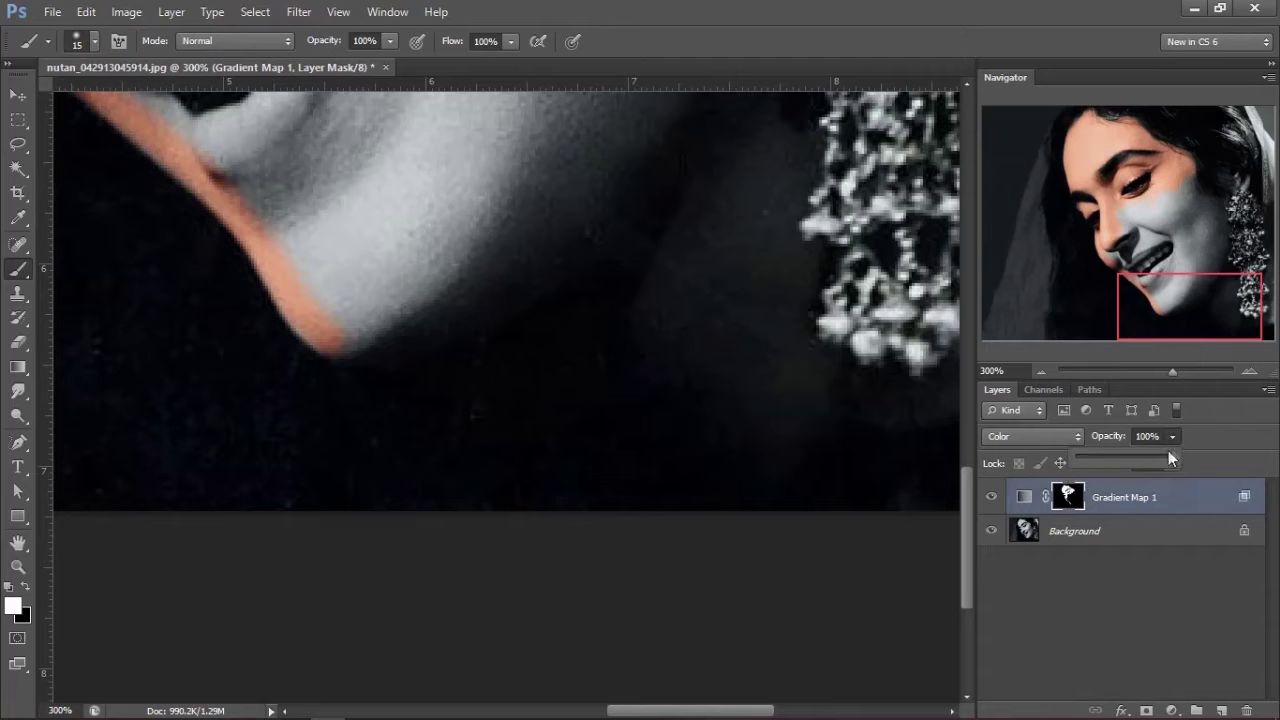
{"action": "left_click_drag", "start_coordinate": [1076, 458], "coordinate": [1232, 448]}
{"action": "key", "text": "ctrl+minus"}
{"action": "left_click", "coordinate": [993, 497]}
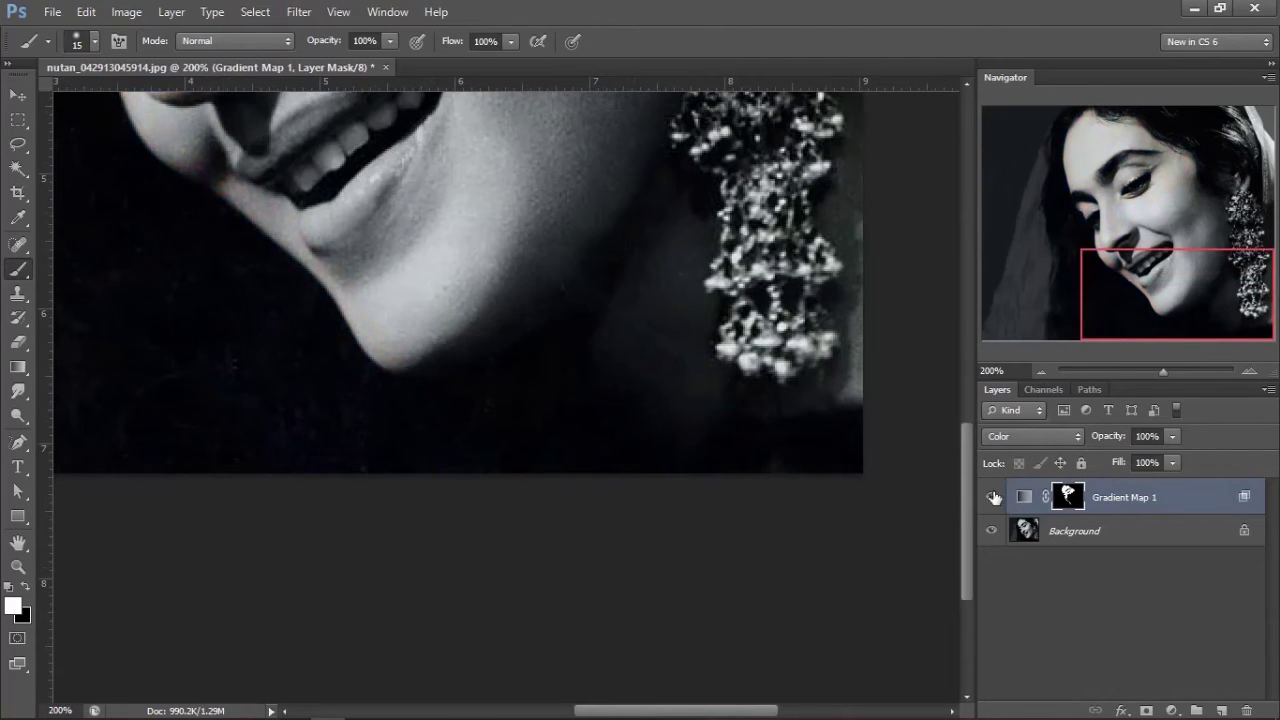
{"action": "key", "text": "ctrl+minus"}
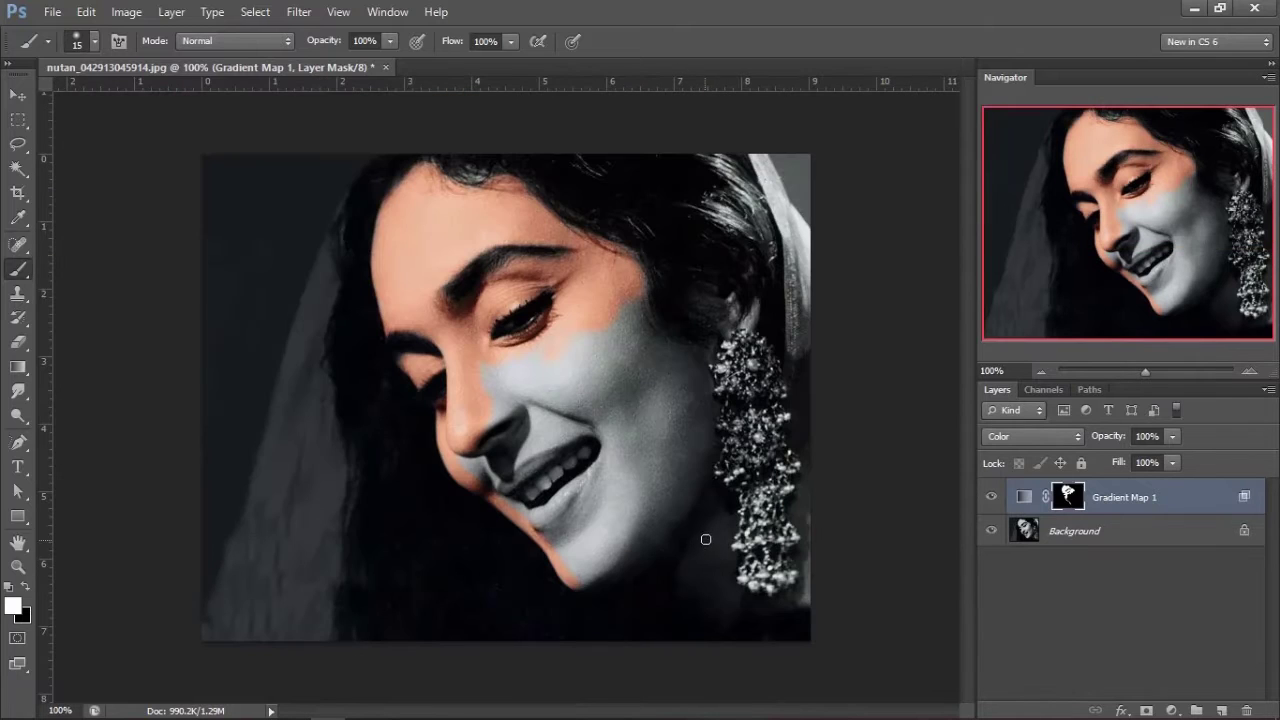
Step: Paint skin tone from the chin down the neck and at the lower lip corner
{"action": "key", "text": "bracketright"}
{"action": "key", "text": "bracketright"}
{"action": "mouse_move", "coordinate": [600, 557]}
{"action": "left_mouse_down"}
{"action": "mouse_move", "coordinate": [686, 520]}
{"action": "mouse_move", "coordinate": [709, 591]}
{"action": "mouse_move", "coordinate": [694, 645]}
{"action": "left_mouse_up"}
{"action": "key", "text": "bracketleft"}
{"action": "key", "text": "bracketleft"}
{"action": "key", "text": "bracketleft"}
{"action": "key", "text": "ctrl+plus"}
{"action": "key", "text": "ctrl+plus"}
{"action": "left_click_drag", "start_coordinate": [600, 523], "coordinate": [543, 309]}
{"action": "key", "text": "bracketleft"}
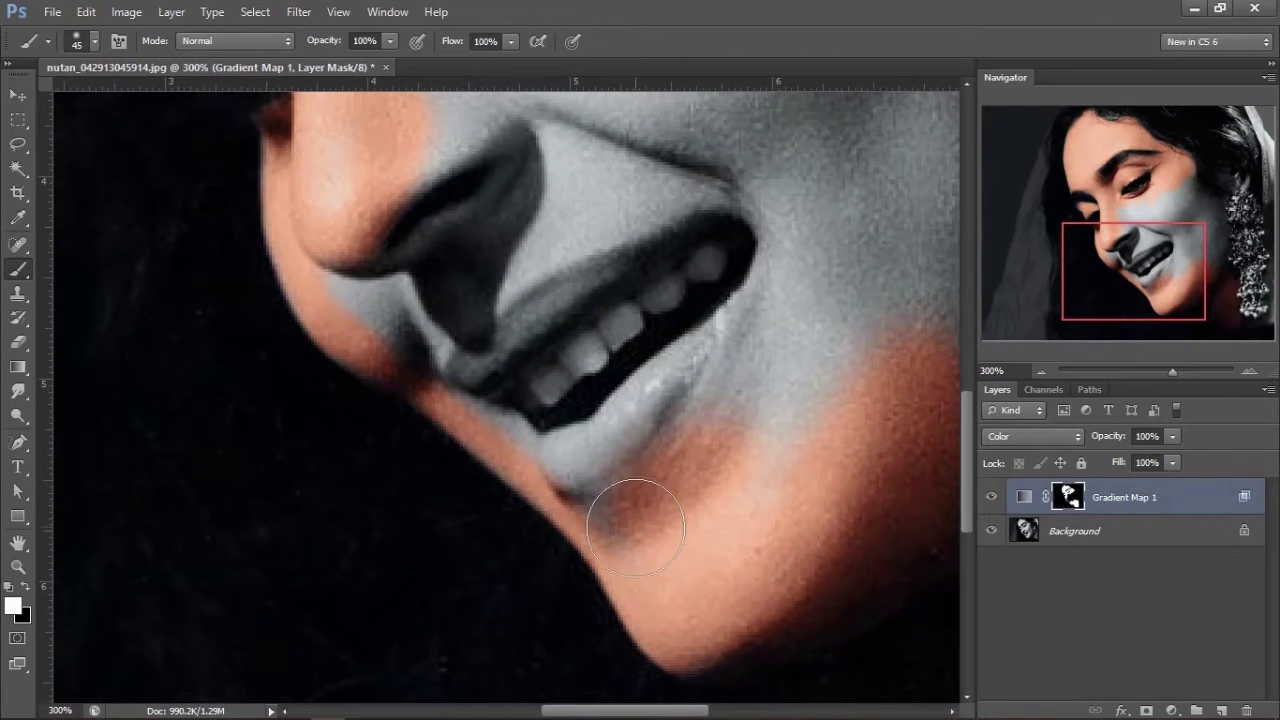
{"action": "key", "text": "bracketleft"}
{"action": "left_click_drag", "start_coordinate": [728, 350], "coordinate": [752, 320]}
Step: Pan across the cheek and eye area and undo a stray cheek stroke
{"action": "left_click_drag", "start_coordinate": [766, 449], "coordinate": [611, 514]}
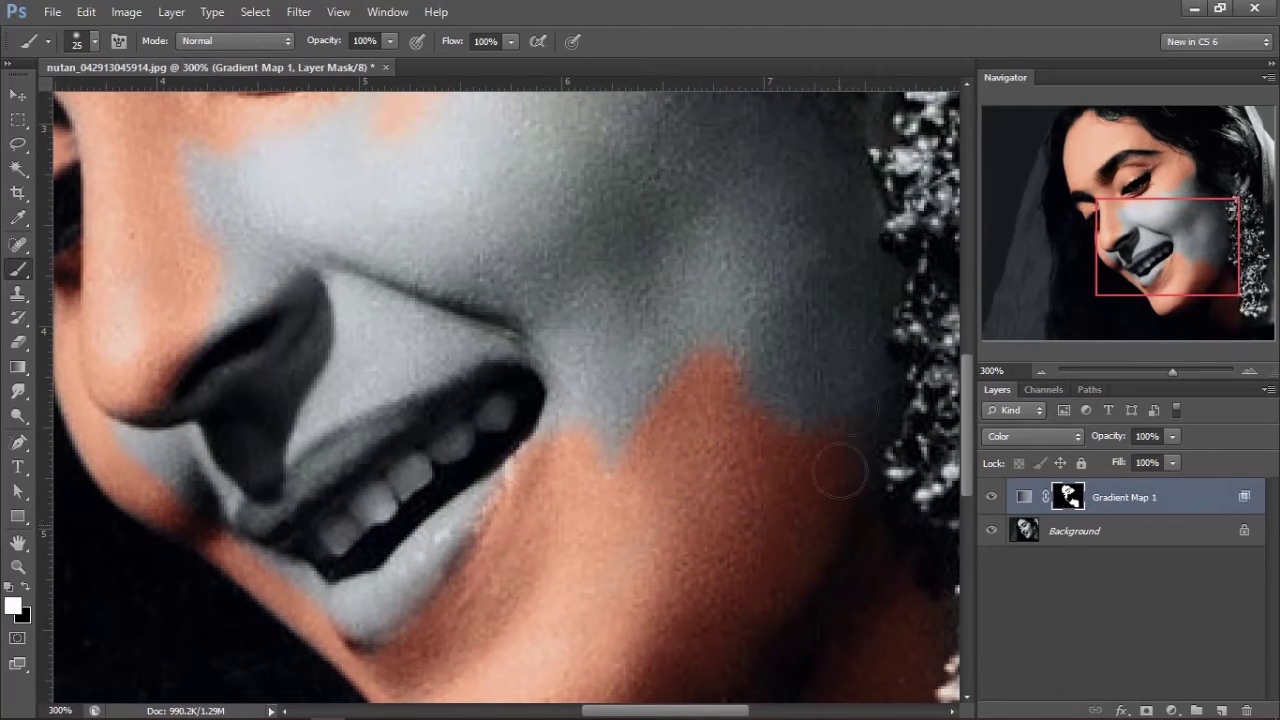
{"action": "left_click_drag", "start_coordinate": [857, 400], "coordinate": [837, 457]}
{"action": "mouse_move", "coordinate": [842, 370]}
{"action": "left_mouse_down"}
{"action": "mouse_move", "coordinate": [820, 423]}
{"action": "mouse_move", "coordinate": [636, 218]}
{"action": "left_mouse_up"}
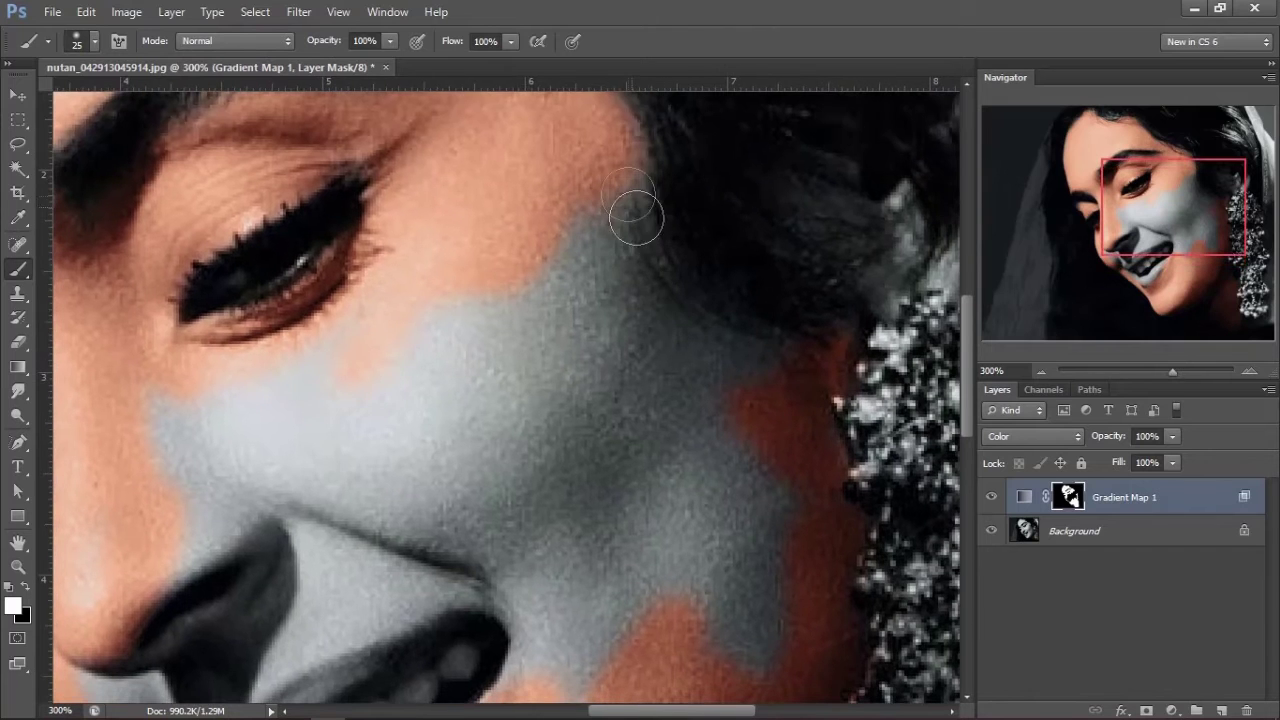
{"action": "left_click_drag", "start_coordinate": [467, 324], "coordinate": [541, 272]}
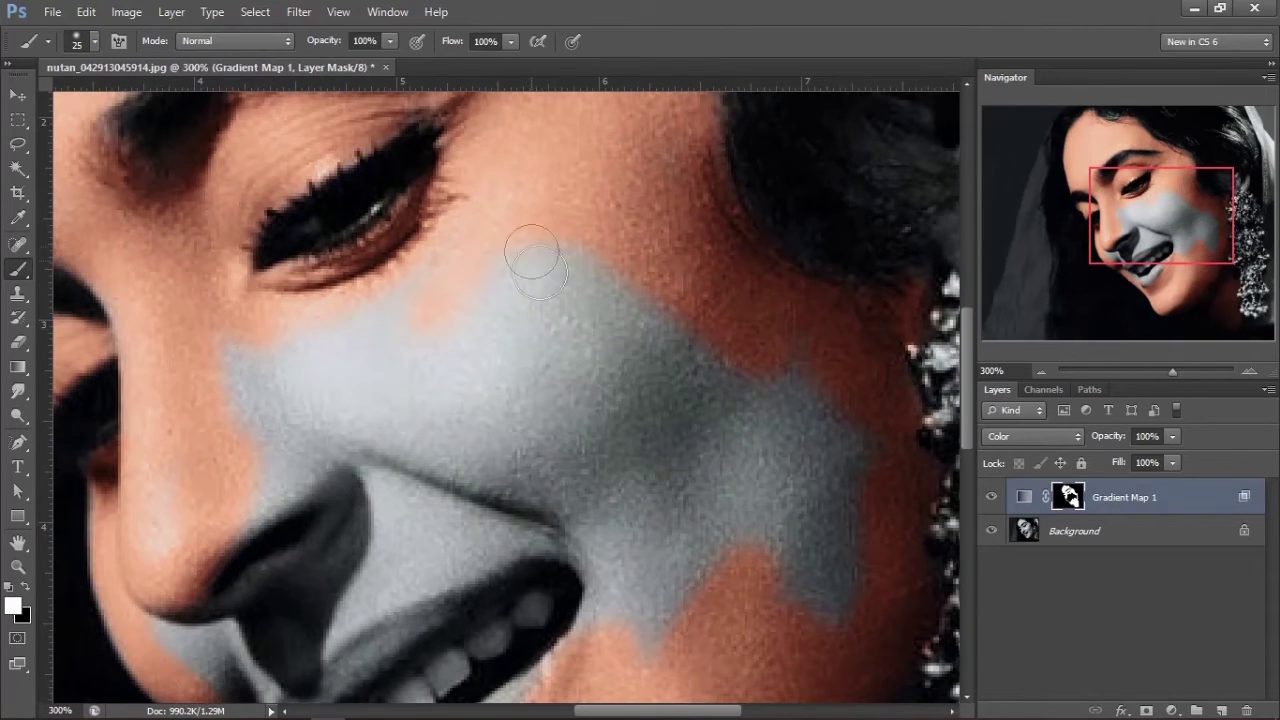
{"action": "key", "text": "ctrl+z"}
Step: Paint the grey right cheek, under the nose and mouth corner, then check coverage
{"action": "key", "text": "ctrl+minus"}
{"action": "key", "text": "bracketright"}
{"action": "key", "text": "bracketright"}
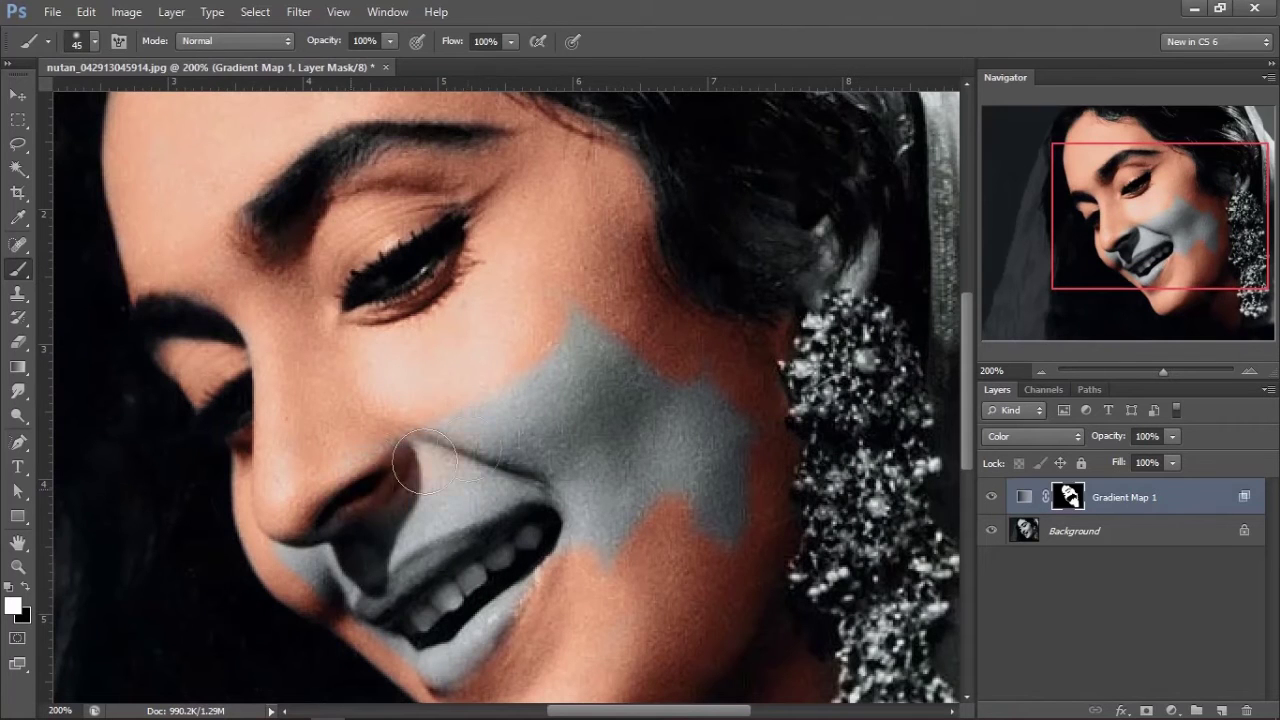
{"action": "mouse_move", "coordinate": [461, 494]}
{"action": "left_mouse_down"}
{"action": "mouse_move", "coordinate": [722, 405]}
{"action": "mouse_move", "coordinate": [720, 517]}
{"action": "left_mouse_up"}
{"action": "left_click_drag", "start_coordinate": [645, 548], "coordinate": [825, 398]}
{"action": "left_click_drag", "start_coordinate": [515, 395], "coordinate": [590, 345]}
{"action": "key", "text": "bracketleft"}
{"action": "key", "text": "bracketleft"}
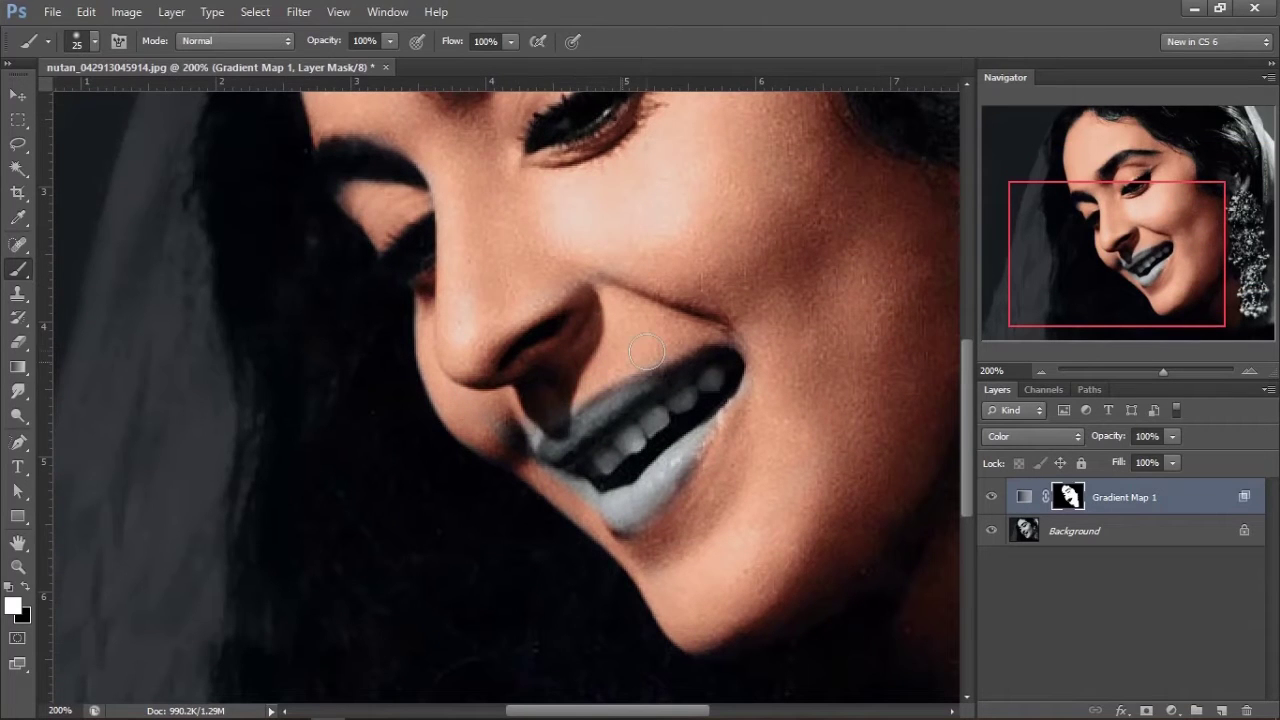
{"action": "left_click_drag", "start_coordinate": [559, 402], "coordinate": [514, 436]}
{"action": "key", "text": "bracketleft"}
{"action": "left_click", "coordinate": [991, 496]}
{"action": "scroll", "coordinate": [878, 530], "scroll_direction": "right", "scroll_amount": 5}
Step: Add a Hue/Saturation adjustment with Hue −2 and Saturation −17
{"action": "key", "text": "ctrl+minus"}
{"action": "key", "text": "ctrl+minus"}
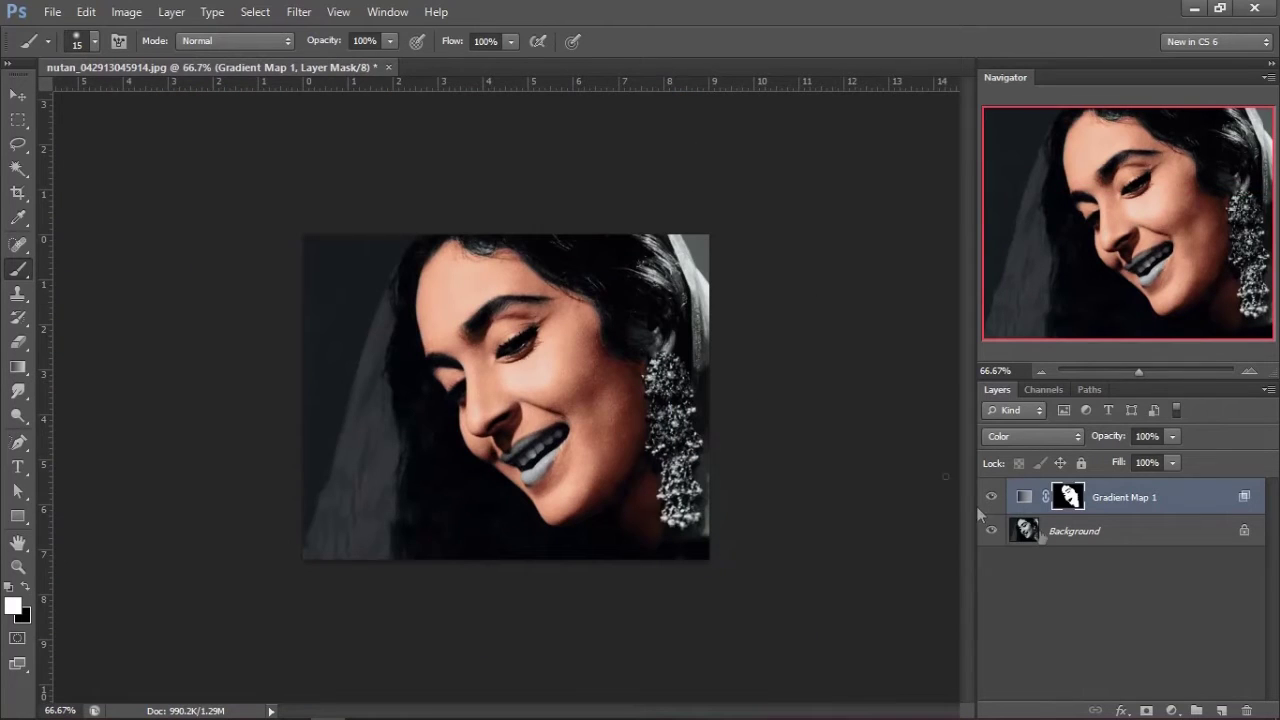
{"action": "left_click", "coordinate": [1173, 710]}
{"action": "left_click", "coordinate": [1207, 477]}
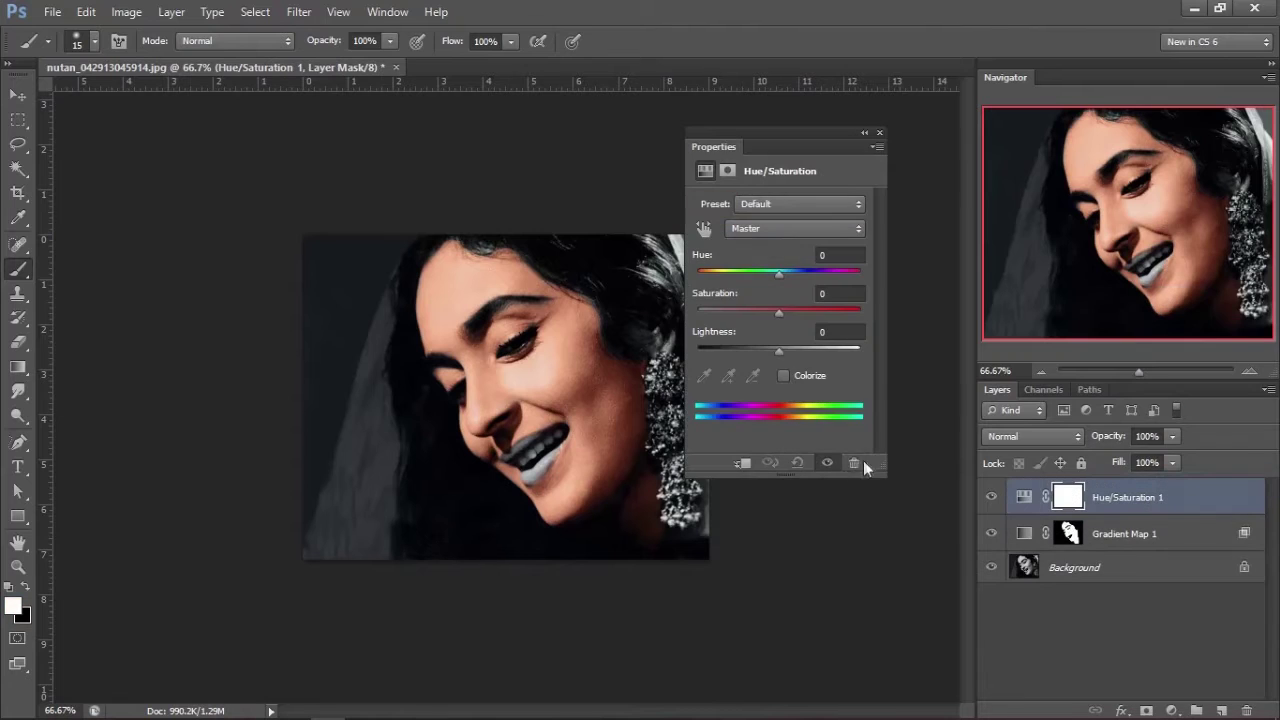
{"action": "left_click_drag", "start_coordinate": [770, 316], "coordinate": [777, 275]}
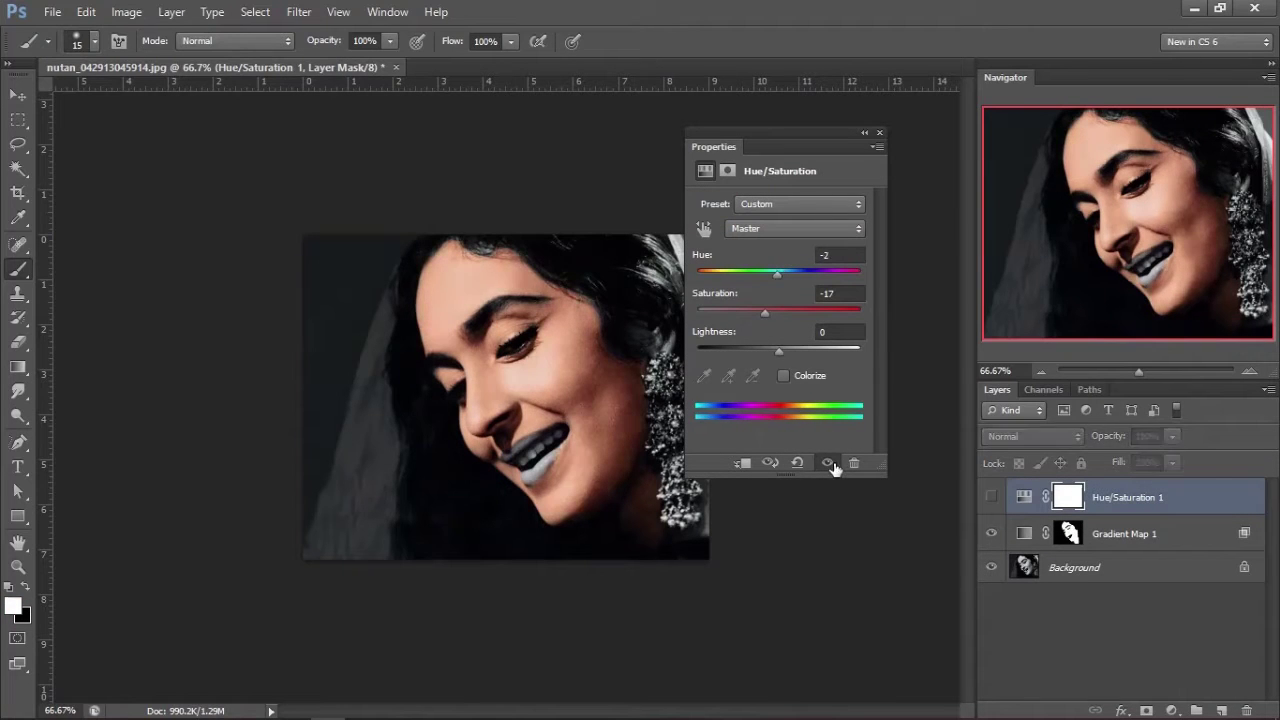
{"action": "left_click", "coordinate": [878, 133]}
Step: Set the Hue/Saturation 1 layer's opacity to 60% and target its mask
{"action": "left_click", "coordinate": [1024, 497]}
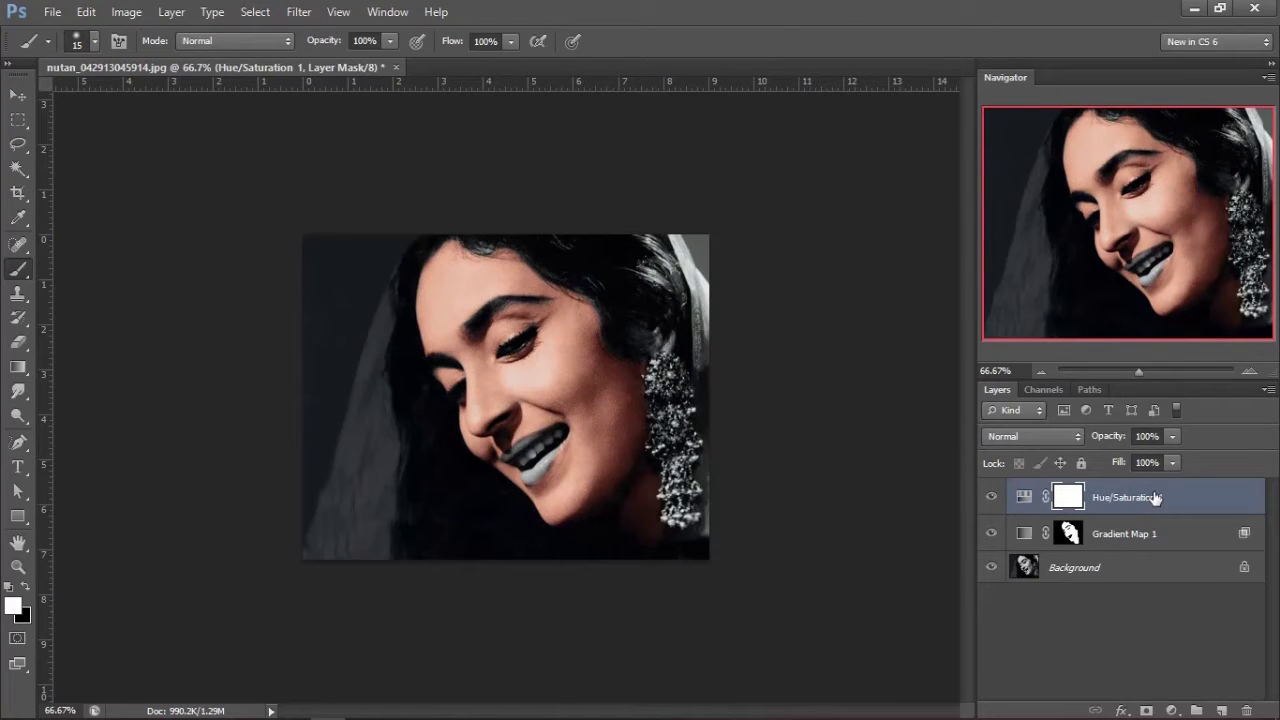
{"action": "key", "text": "6"}
{"action": "left_click", "coordinate": [1147, 436]}
{"action": "type", "text": "60"}
{"action": "key", "text": "Return"}
{"action": "left_click", "coordinate": [18, 96]}
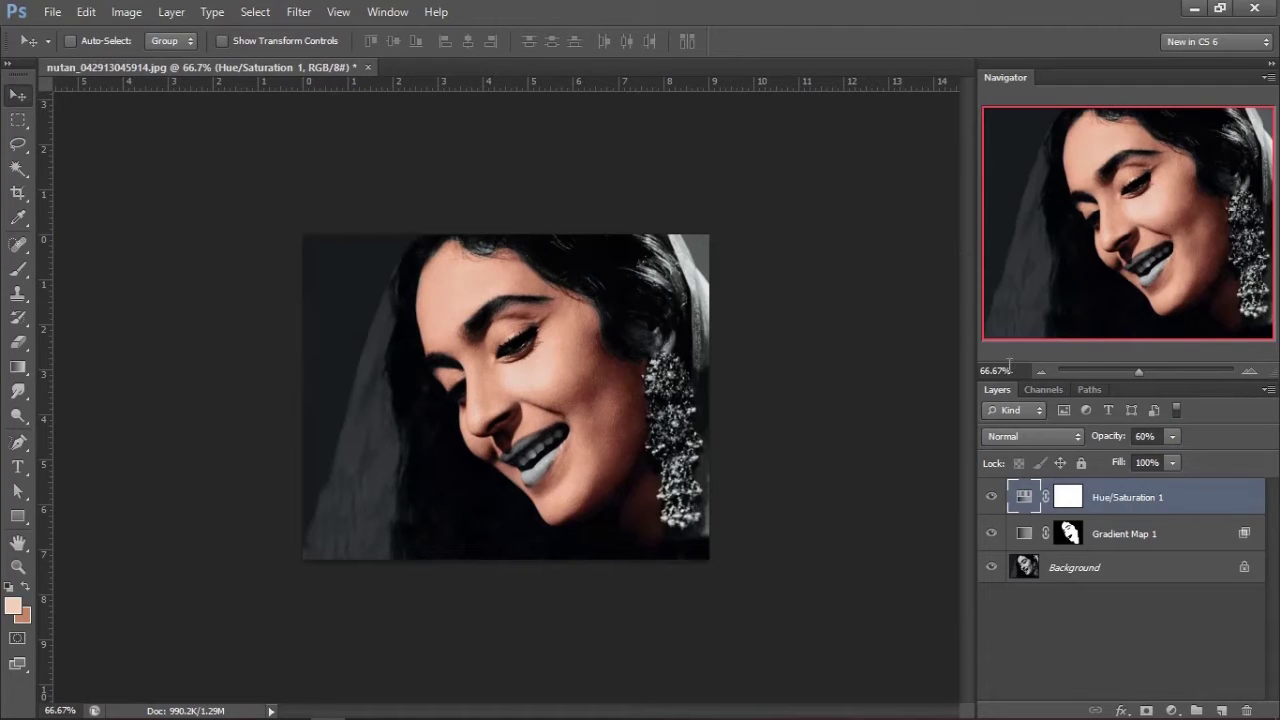
{"action": "left_click", "coordinate": [1068, 497]}
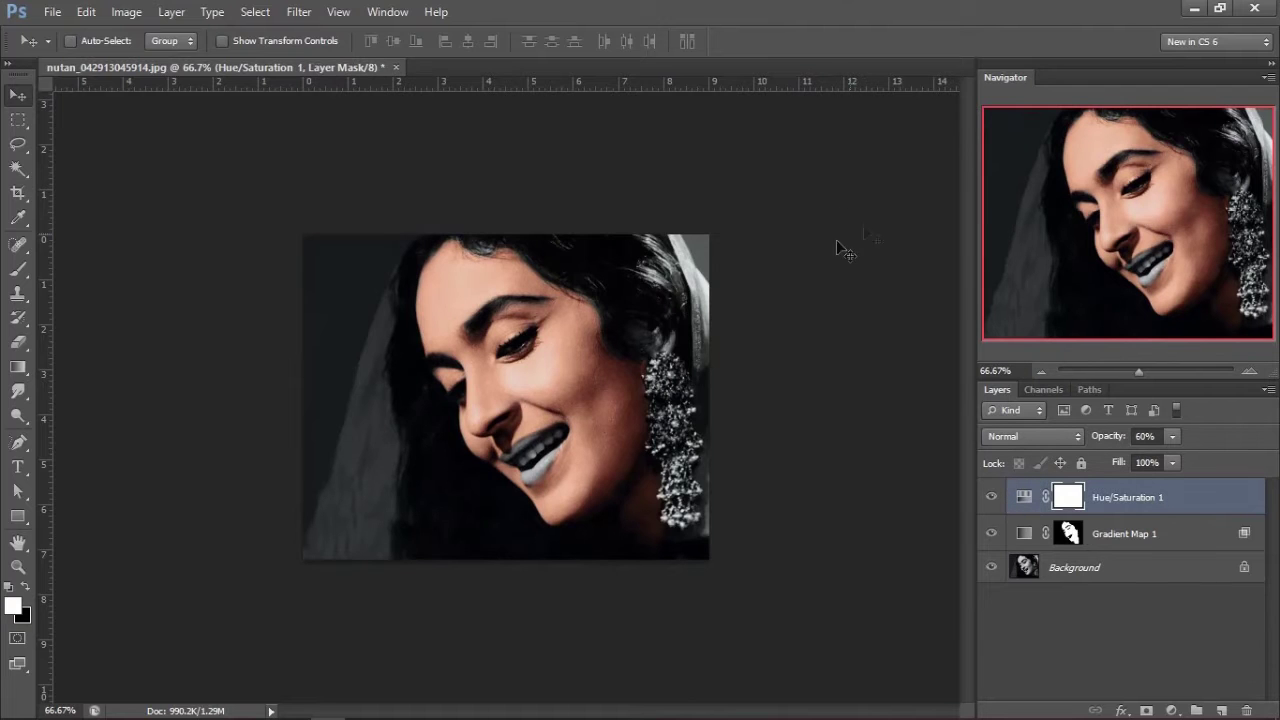
Step: Zoom in closely on the lips with the Zoom tool and return to the Brush
{"action": "key", "text": "z"}
{"action": "left_click", "coordinate": [605, 327]}
{"action": "left_click", "coordinate": [605, 327]}
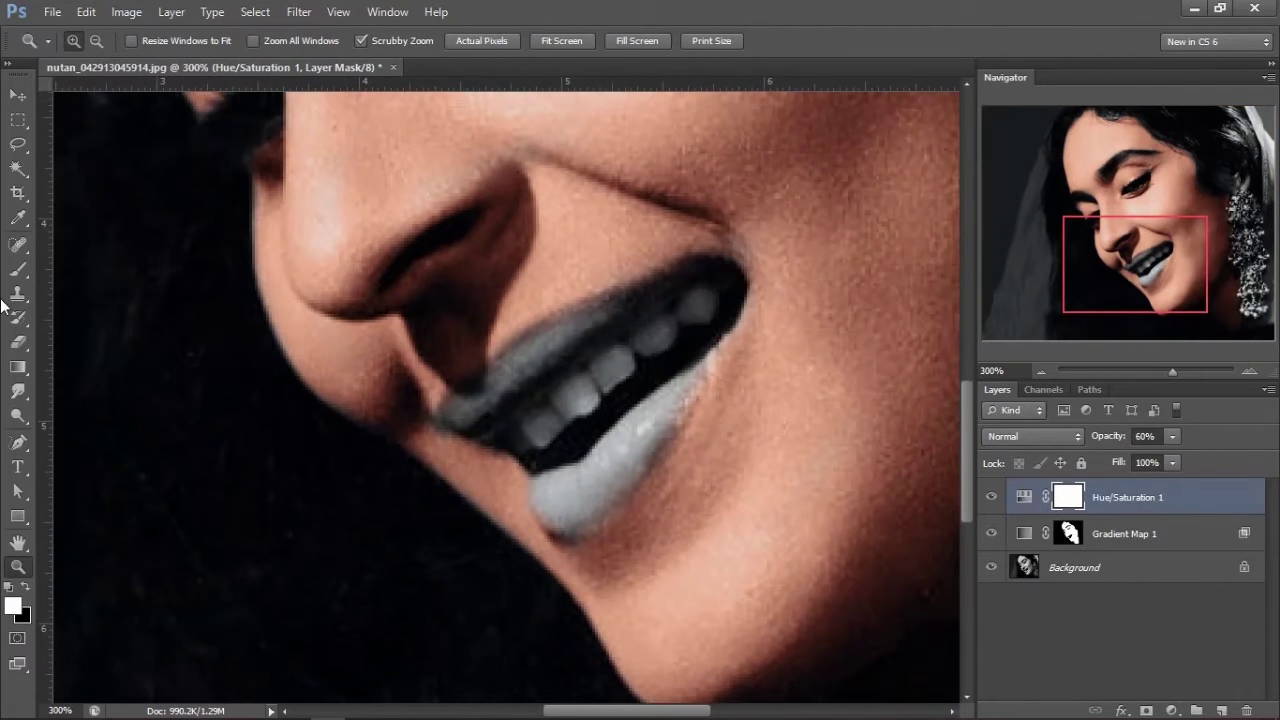
{"action": "key", "text": "b"}
Step: Choose a light pink-violet foreground colour for the lips
{"action": "left_click", "coordinate": [13, 605]}
{"action": "left_click_drag", "start_coordinate": [926, 378], "coordinate": [935, 333]}
{"action": "left_click", "coordinate": [914, 387]}
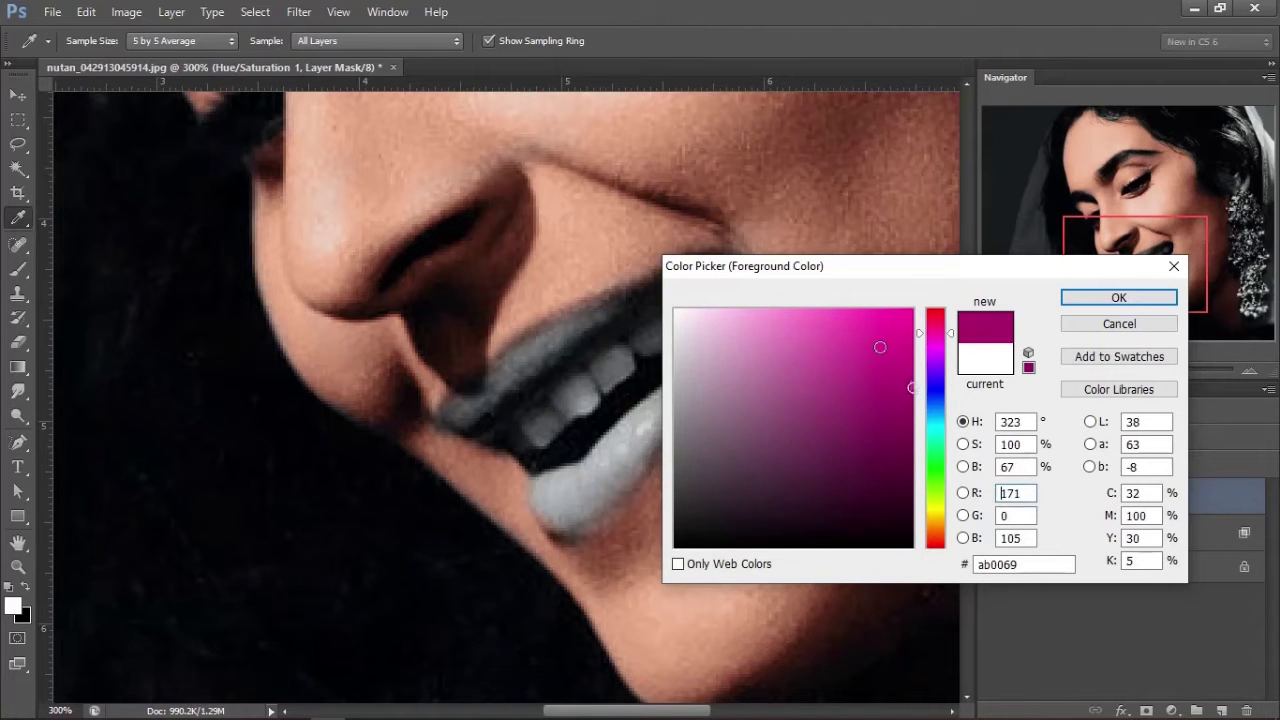
{"action": "left_click", "coordinate": [846, 310]}
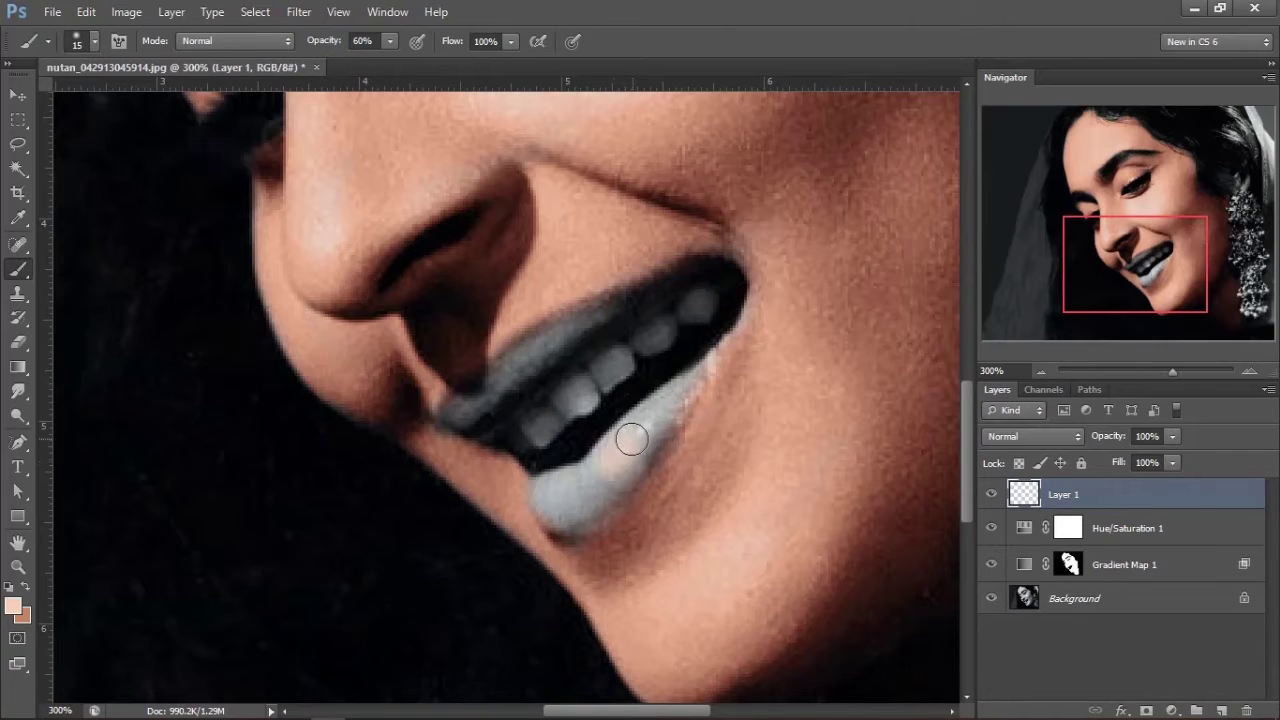
{"action": "left_click", "coordinate": [13, 605]}
{"action": "left_click", "coordinate": [939, 352]}
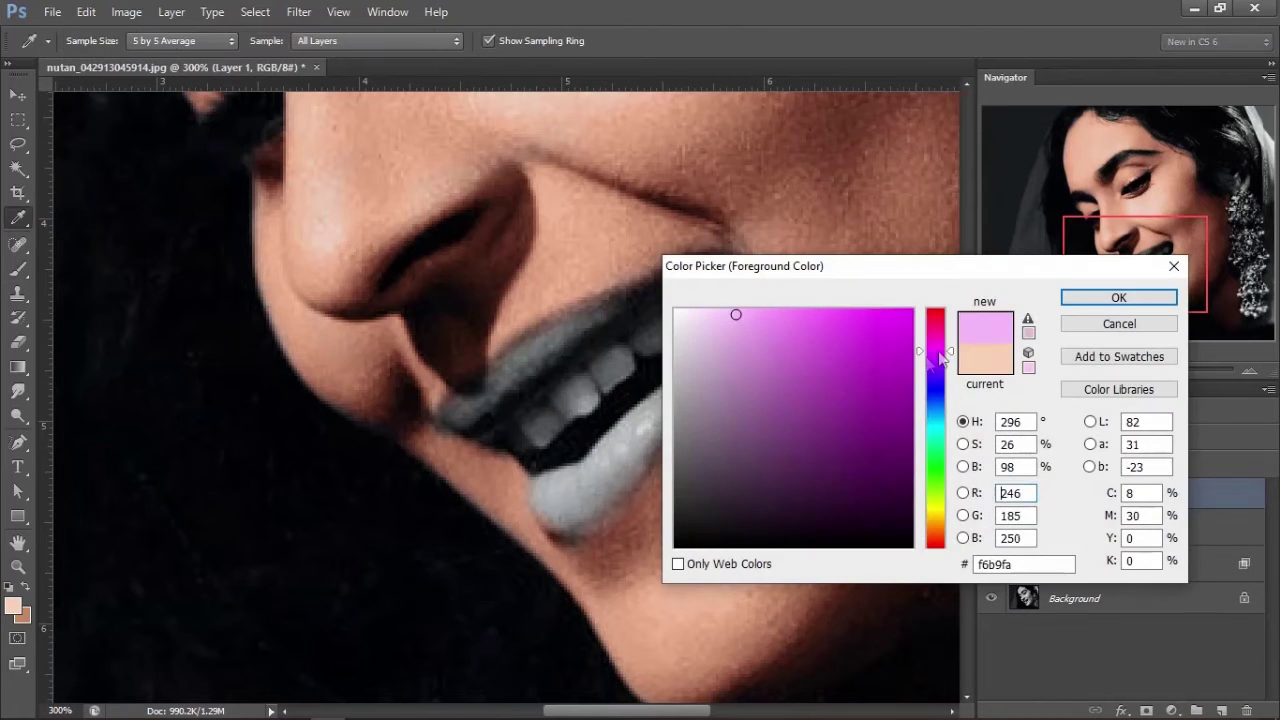
{"action": "left_click", "coordinate": [1065, 297]}
Step: Paint both lips on a Color-blend layer and copy the skin mask onto it
{"action": "left_click_drag", "start_coordinate": [585, 495], "coordinate": [640, 435]}
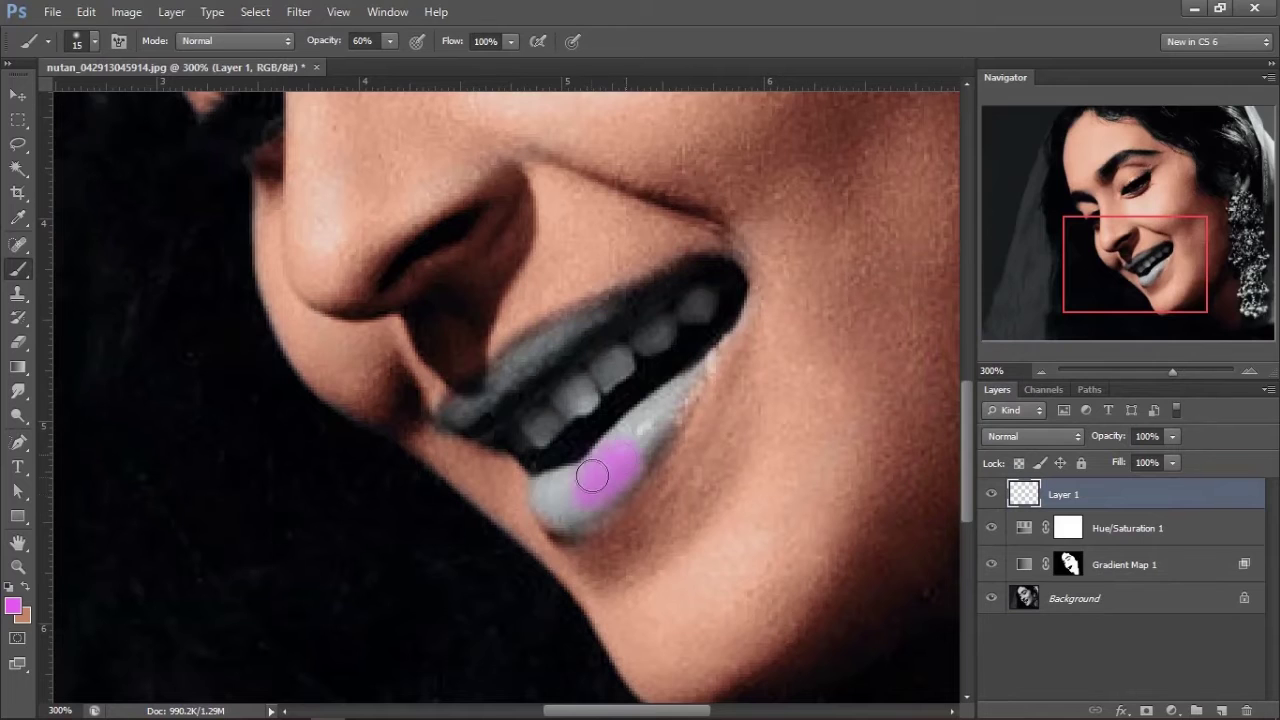
{"action": "left_click", "coordinate": [1033, 436]}
{"action": "left_click_drag", "start_coordinate": [660, 418], "coordinate": [580, 494]}
{"action": "mouse_move", "coordinate": [450, 418]}
{"action": "left_mouse_down"}
{"action": "mouse_move", "coordinate": [560, 334]}
{"action": "mouse_move", "coordinate": [689, 268]}
{"action": "mouse_move", "coordinate": [511, 393]}
{"action": "mouse_move", "coordinate": [457, 414]}
{"action": "mouse_move", "coordinate": [559, 328]}
{"action": "left_mouse_up"}
{"action": "mouse_move", "coordinate": [543, 503]}
{"action": "left_mouse_down"}
{"action": "mouse_move", "coordinate": [640, 458]}
{"action": "mouse_move", "coordinate": [707, 385]}
{"action": "left_mouse_up"}
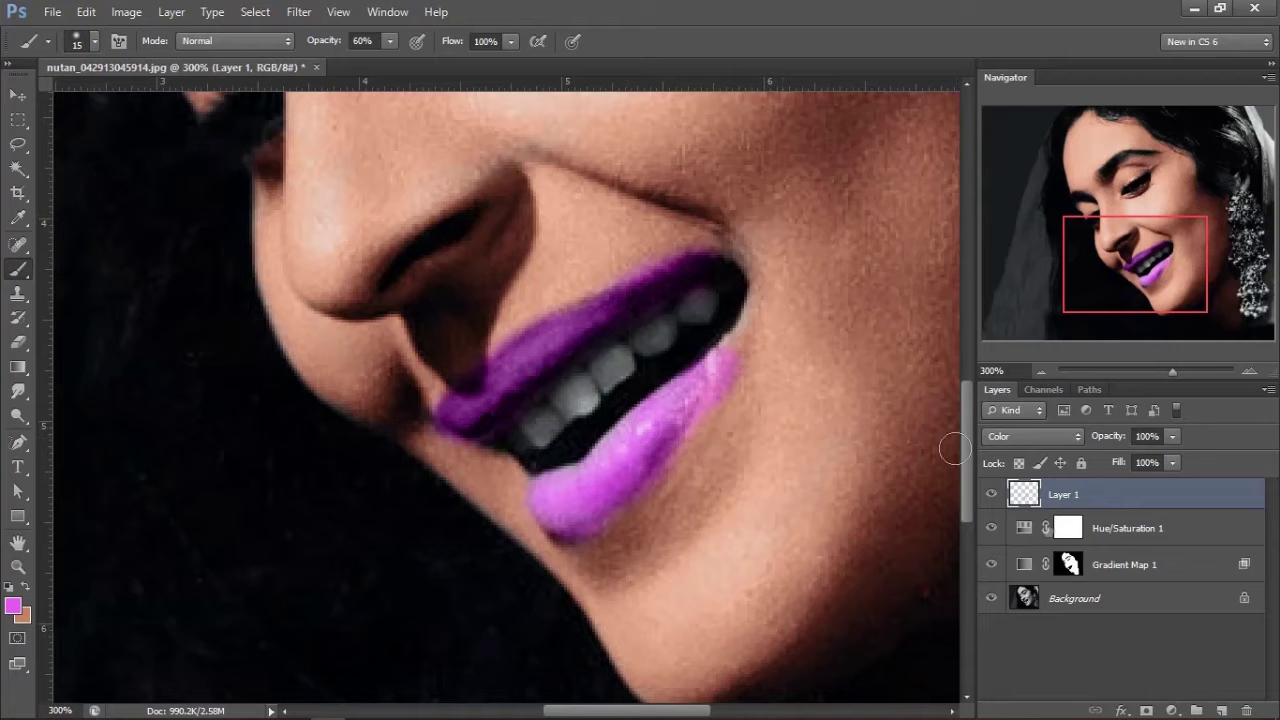
{"action": "left_click_drag", "start_coordinate": [1068, 564], "coordinate": [1068, 494]}
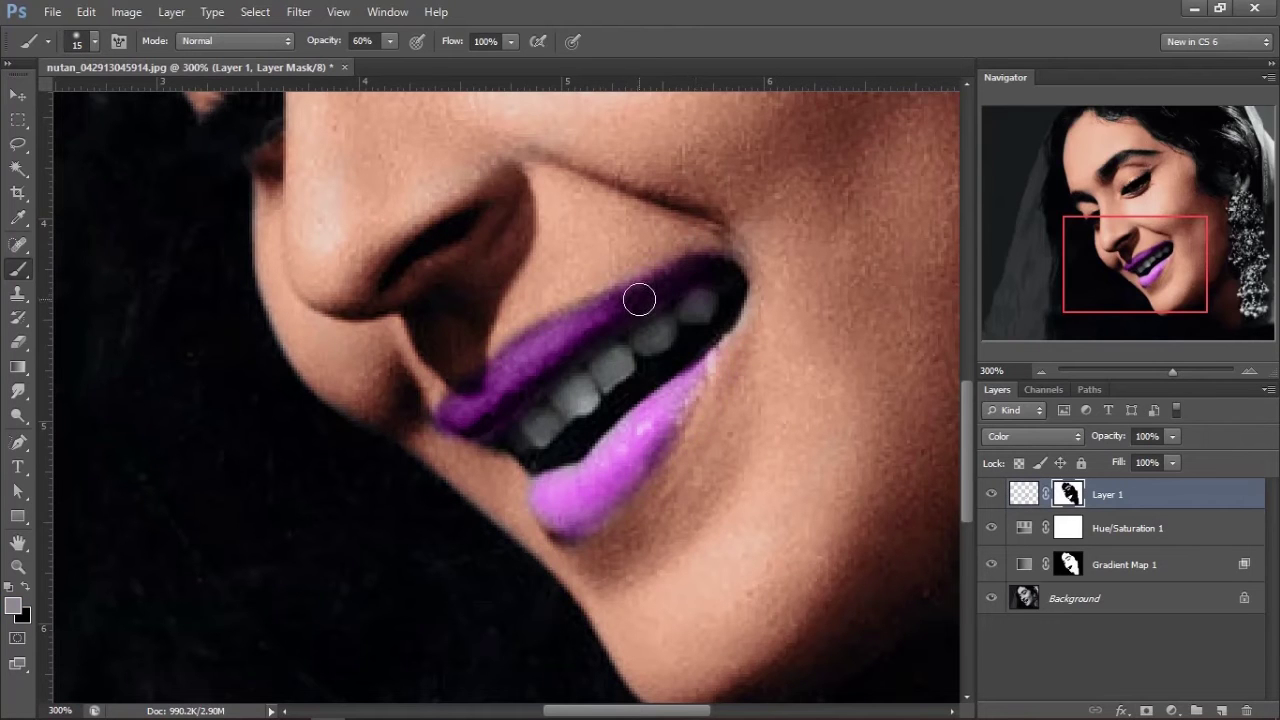
{"action": "key", "text": "ctrl+minus"}
{"action": "key", "text": "ctrl+minus"}
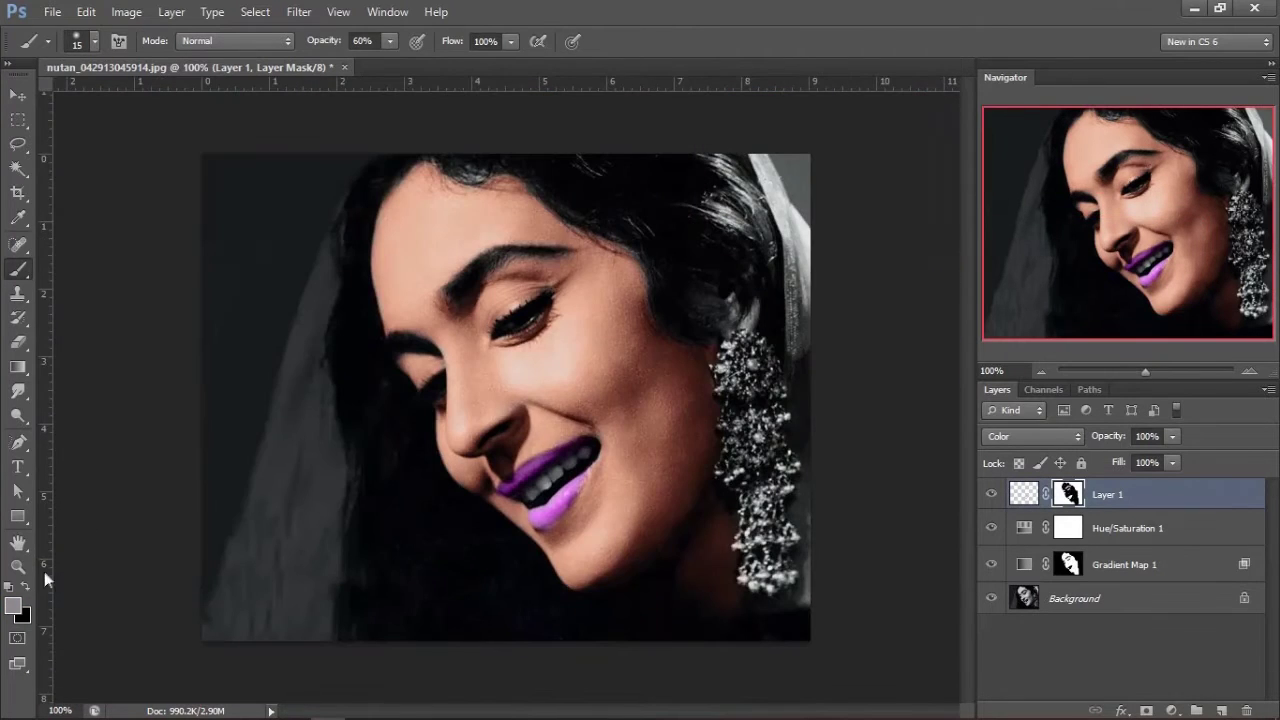
Step: Add a Hue/Saturation adjustment clipped to the lip layer, Layer 1
{"action": "left_click", "coordinate": [1023, 494]}
{"action": "left_click", "coordinate": [13, 606]}
{"action": "left_click", "coordinate": [1137, 297]}
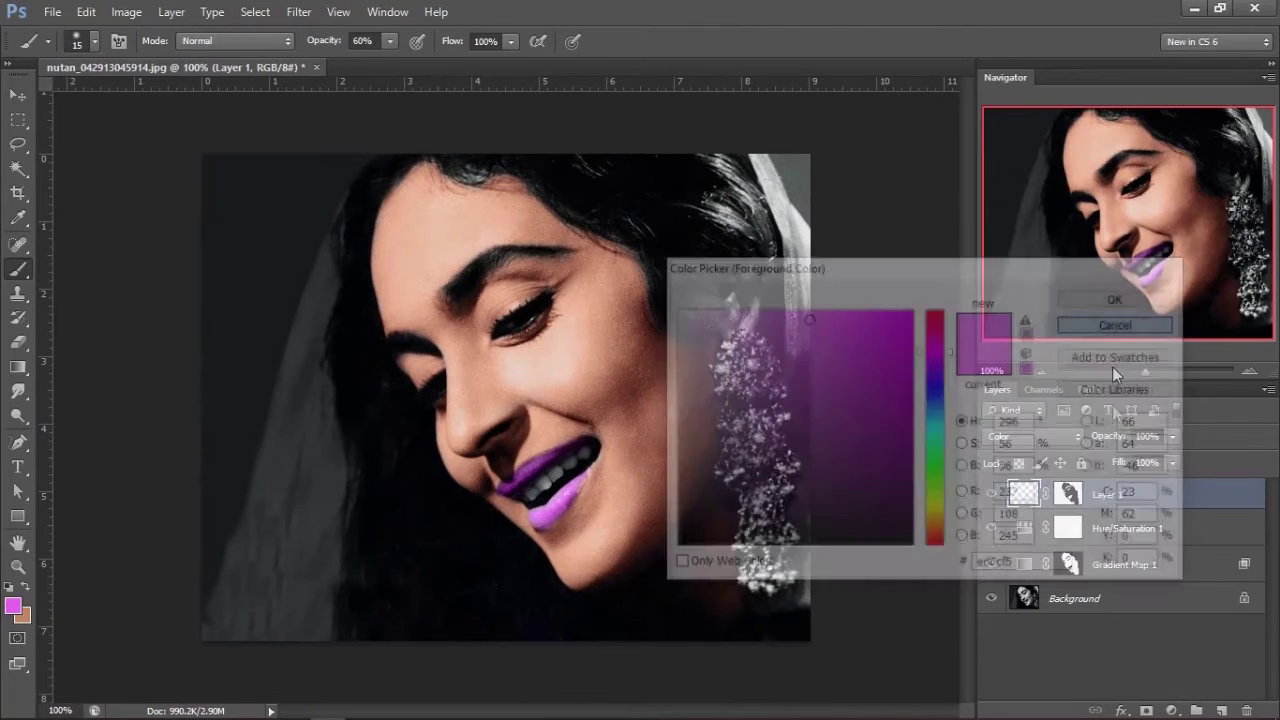
{"action": "left_click", "coordinate": [1172, 710]}
{"action": "left_click", "coordinate": [1143, 486]}
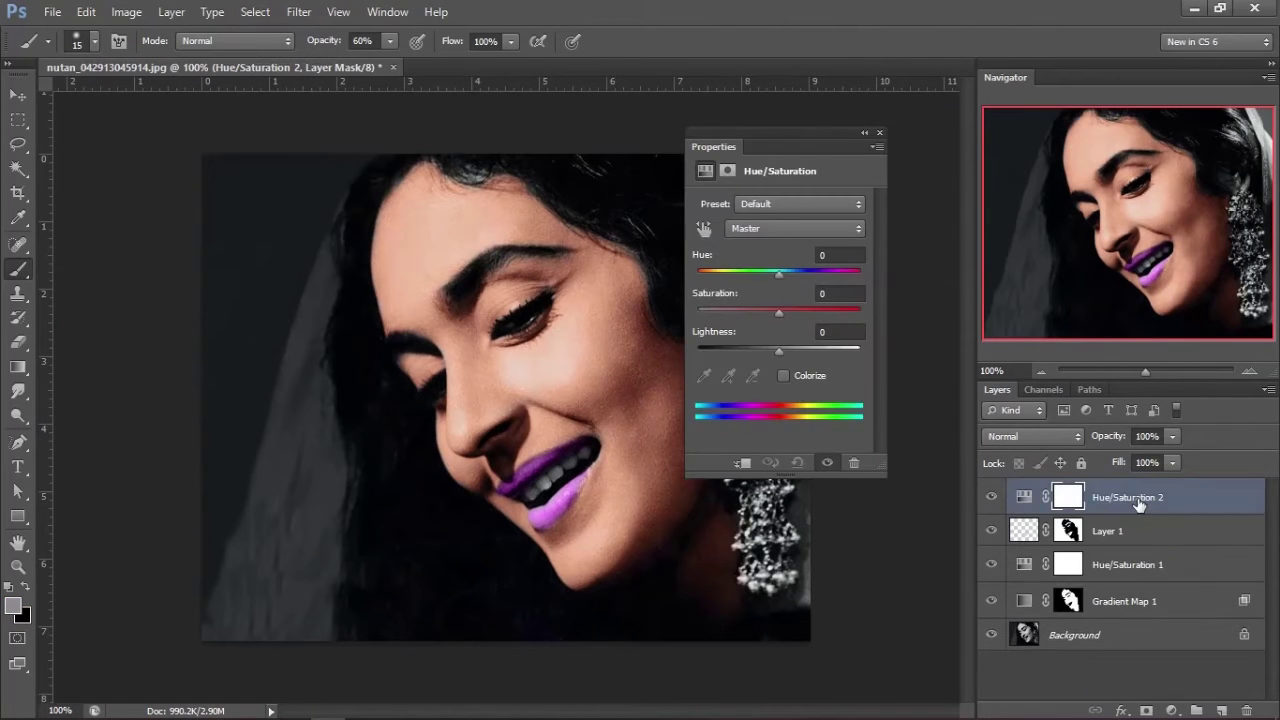
{"action": "left_click", "coordinate": [1040, 513], "text": "alt"}
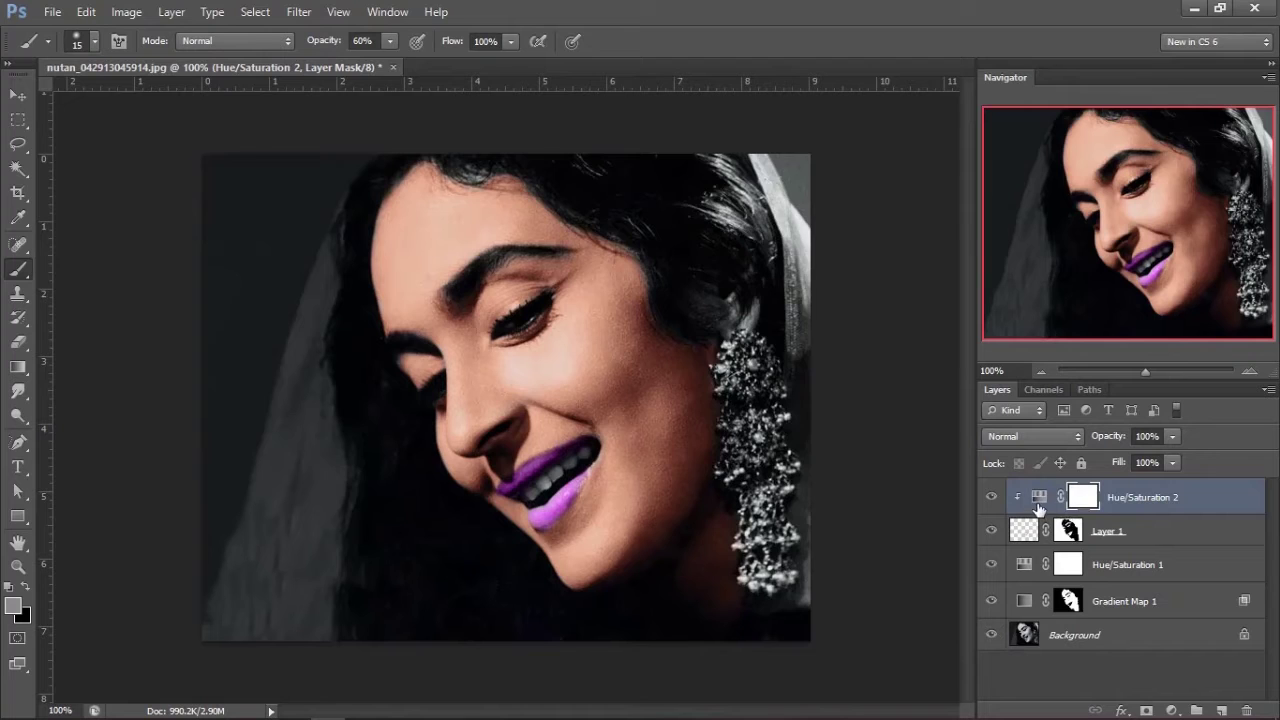
Step: Shift the lip hue to +50 with slightly lowered saturation, then zoom out to fit
{"action": "mouse_move", "coordinate": [779, 272]}
{"action": "left_mouse_down"}
{"action": "mouse_move", "coordinate": [823, 274]}
{"action": "mouse_move", "coordinate": [708, 274]}
{"action": "mouse_move", "coordinate": [817, 272]}
{"action": "left_mouse_up"}
{"action": "mouse_move", "coordinate": [779, 310]}
{"action": "left_mouse_down"}
{"action": "mouse_move", "coordinate": [766, 312]}
{"action": "mouse_move", "coordinate": [788, 311]}
{"action": "left_mouse_up"}
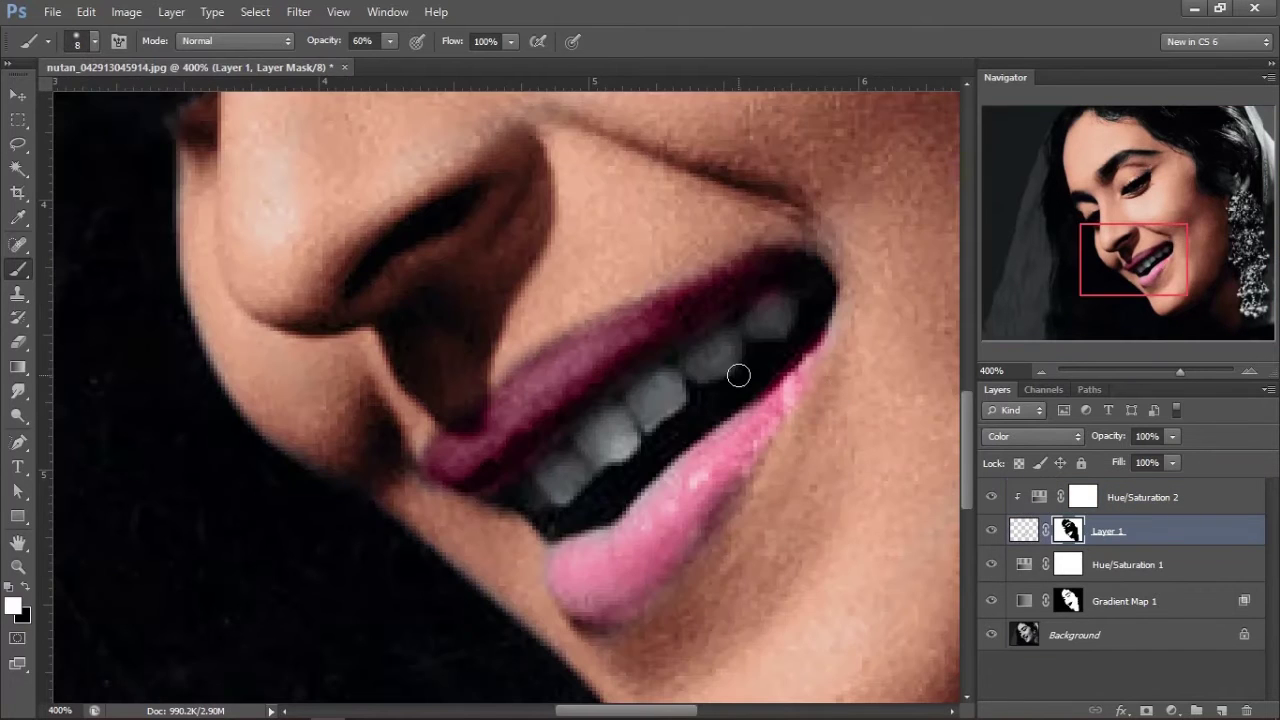
{"action": "key", "text": "x"}
{"action": "key", "text": "ctrl+1"}
{"action": "key", "text": "ctrl+minus"}
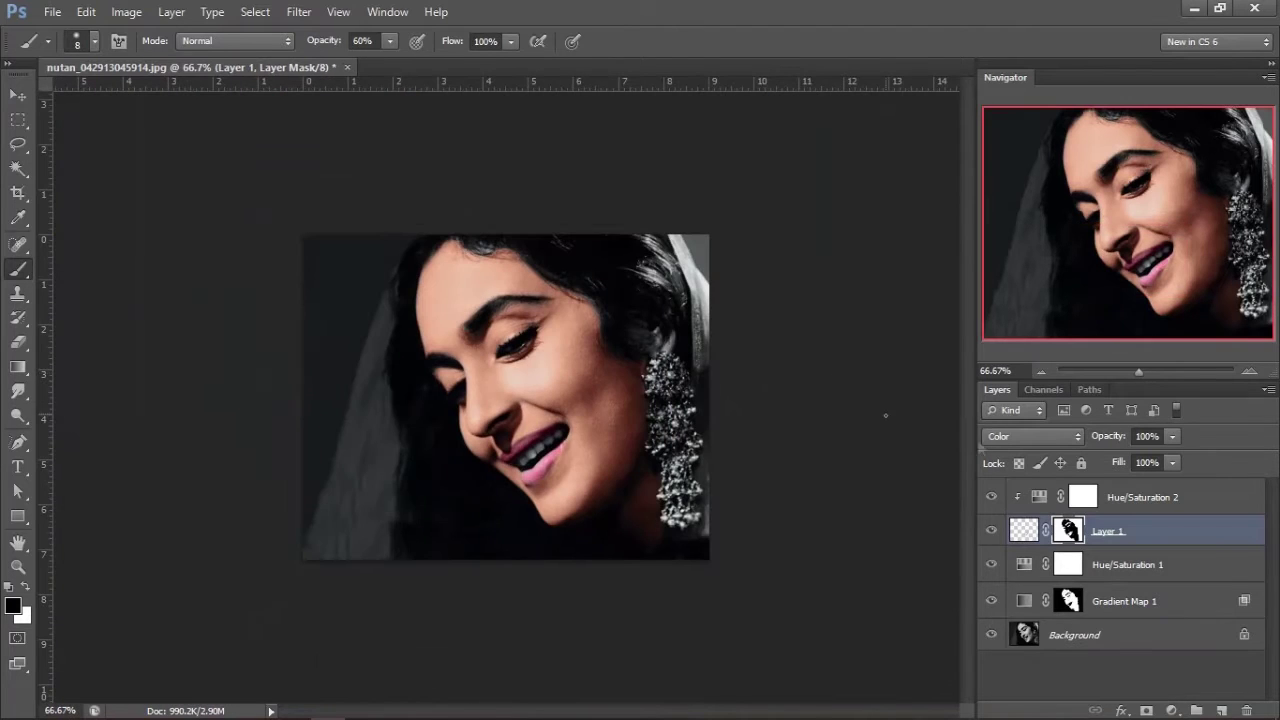
Step: Add a Levels 1 adjustment clipped to Hue/Saturation 2, with midtone 1.04 and black input 20
{"action": "left_click", "coordinate": [1153, 503]}
{"action": "left_click", "coordinate": [1172, 710]}
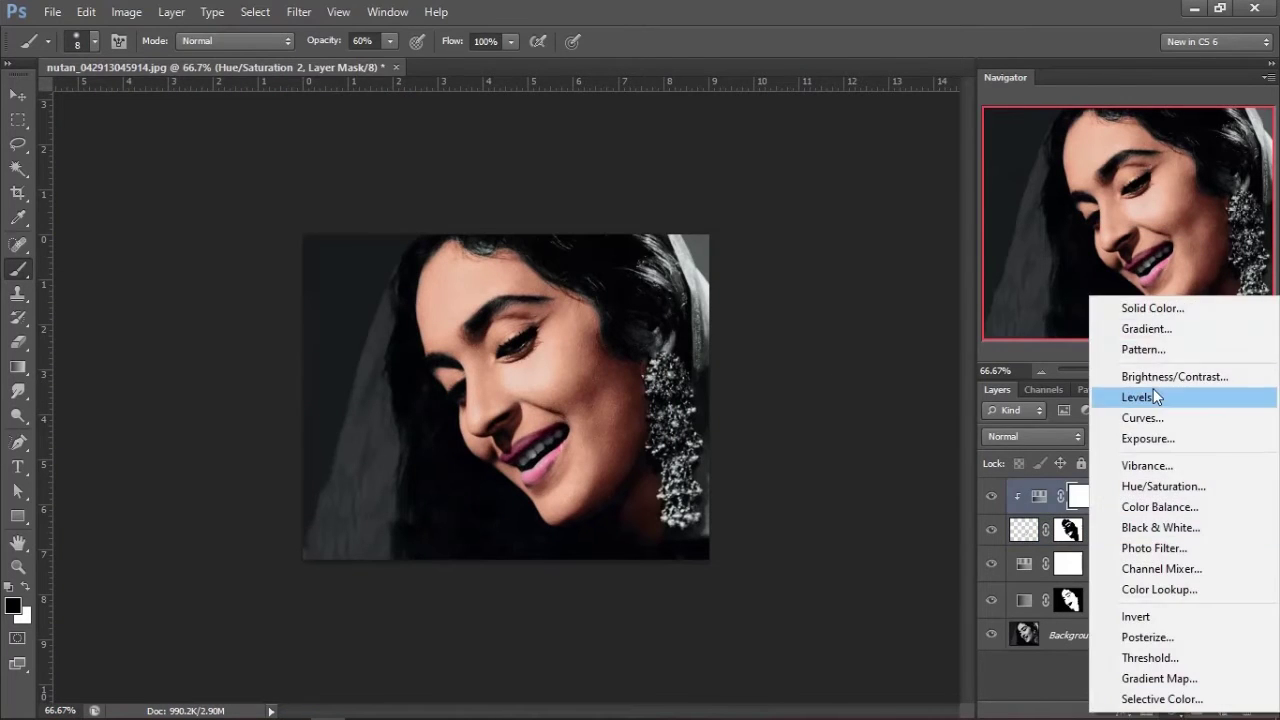
{"action": "left_click", "coordinate": [1153, 395]}
{"action": "left_click", "coordinate": [880, 132]}
{"action": "left_click", "coordinate": [1060, 514], "text": "alt"}
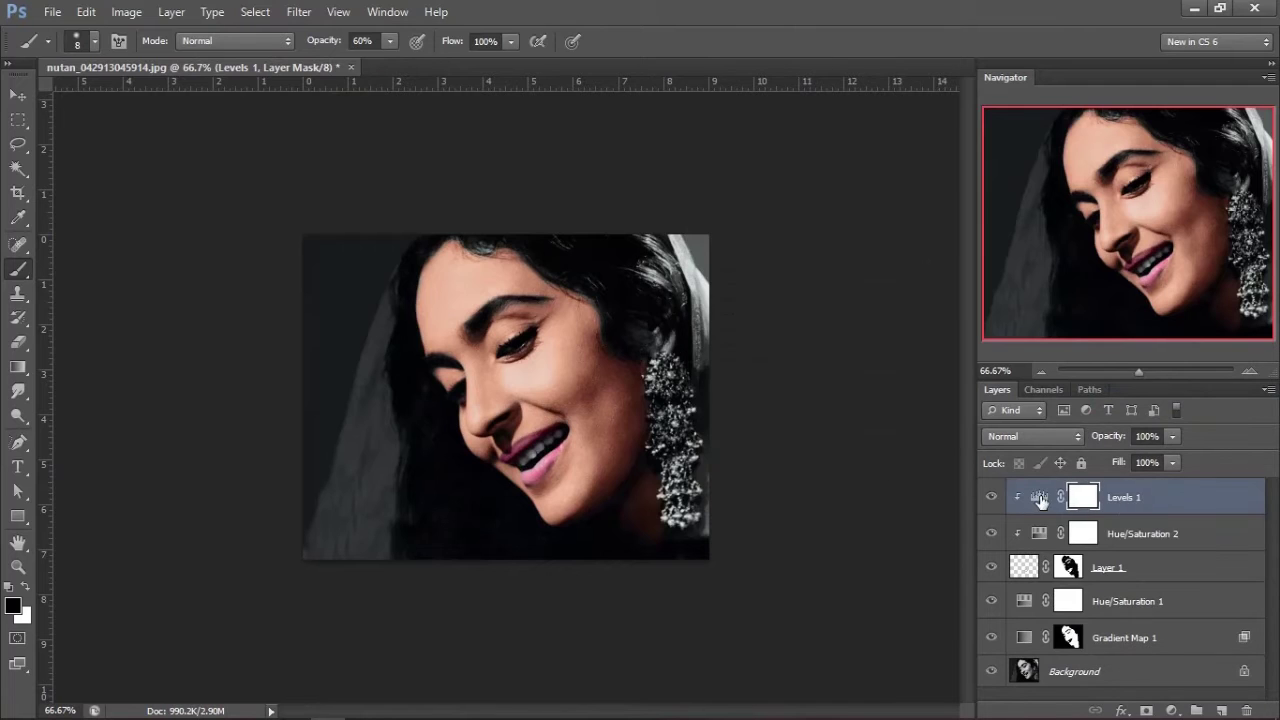
{"action": "double_click", "coordinate": [1040, 497]}
{"action": "left_click_drag", "start_coordinate": [791, 340], "coordinate": [781, 342]}
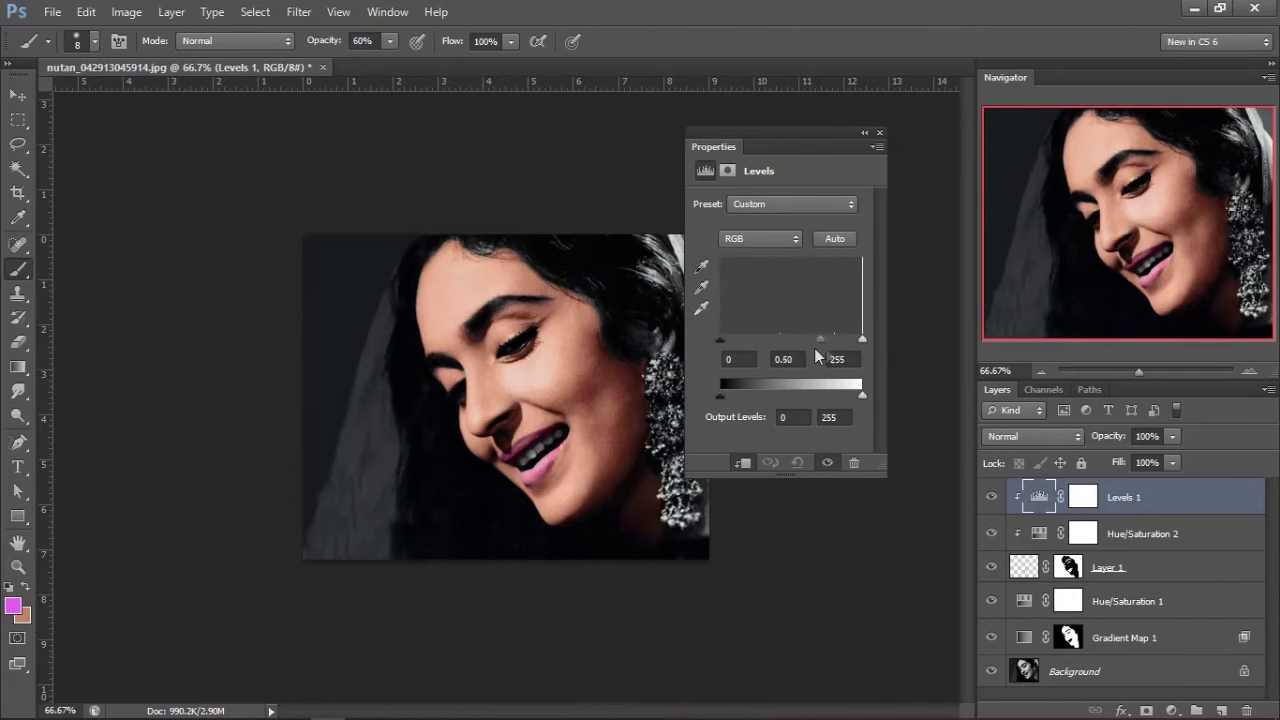
{"action": "left_click_drag", "start_coordinate": [724, 343], "coordinate": [732, 338]}
{"action": "left_click", "coordinate": [880, 133]}
Step: Zoom in on the lips and toggle Layer 1's visibility to compare the lip colour
{"action": "key", "text": "z"}
{"action": "left_click", "coordinate": [603, 450]}
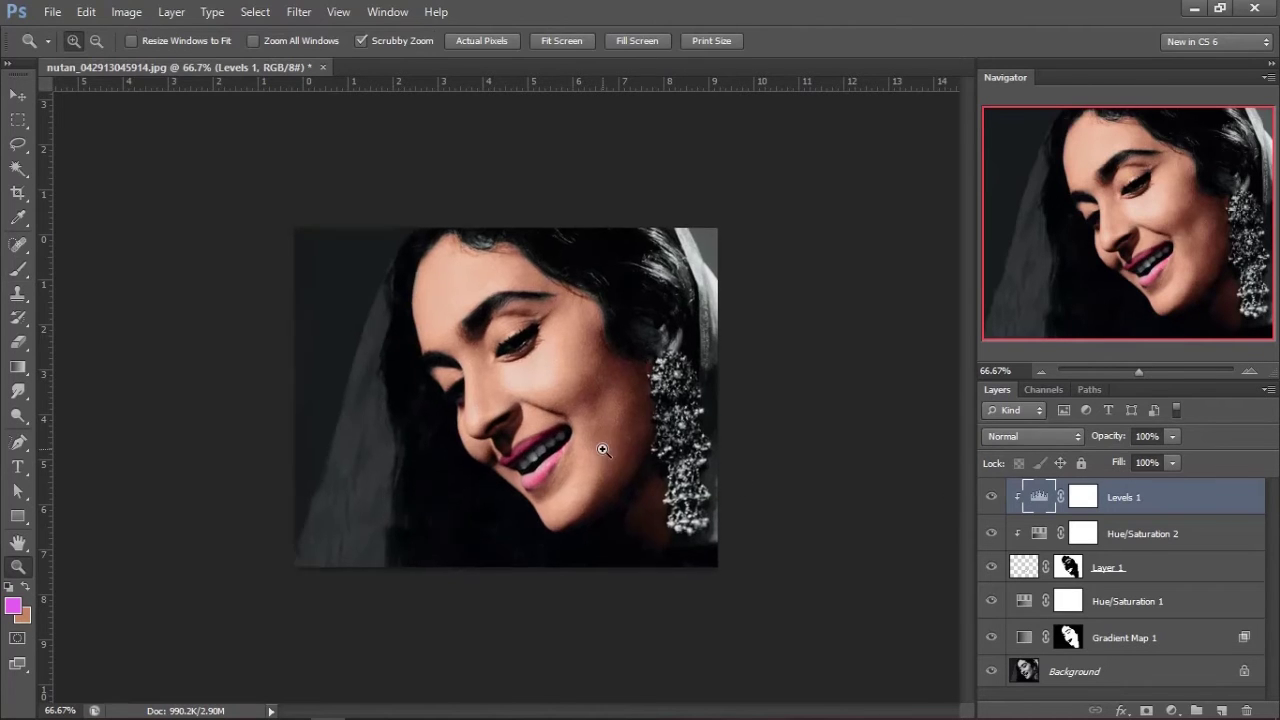
{"action": "double_click", "coordinate": [603, 450]}
{"action": "left_click", "coordinate": [991, 497]}
{"action": "left_click", "coordinate": [991, 567]}
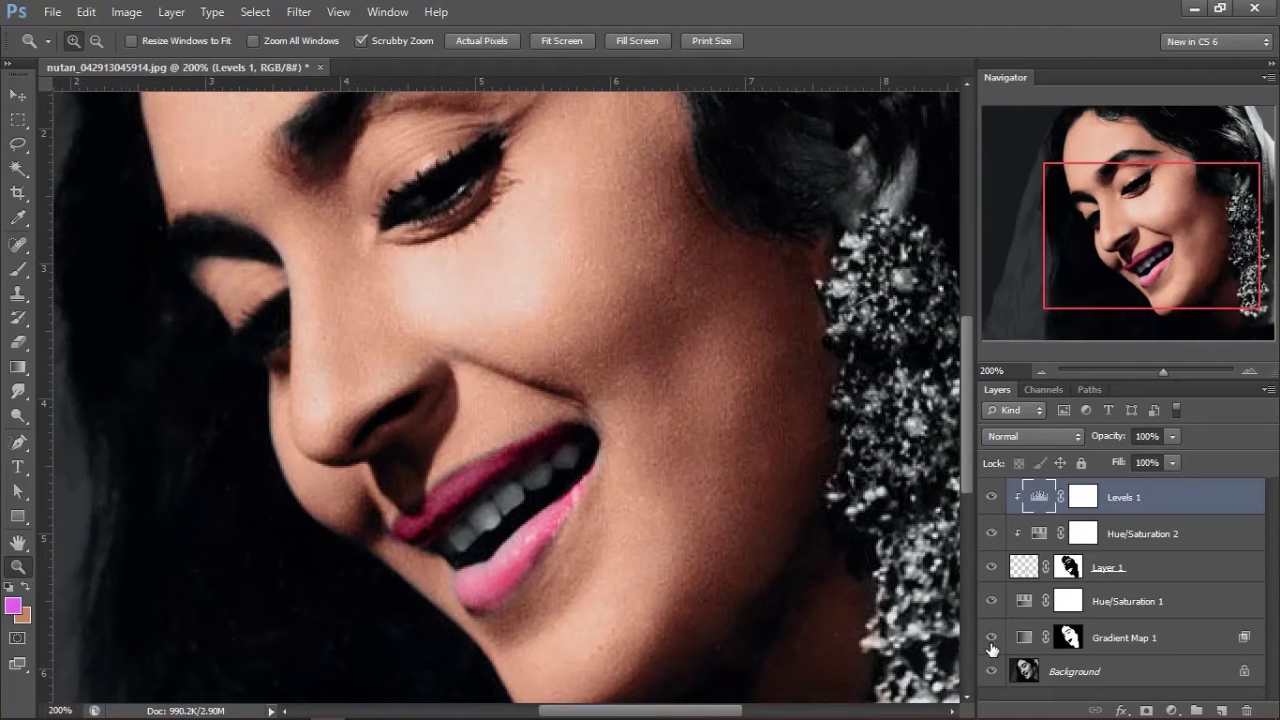
{"action": "key", "text": "ctrl+minus"}
{"action": "key", "text": "ctrl+minus"}
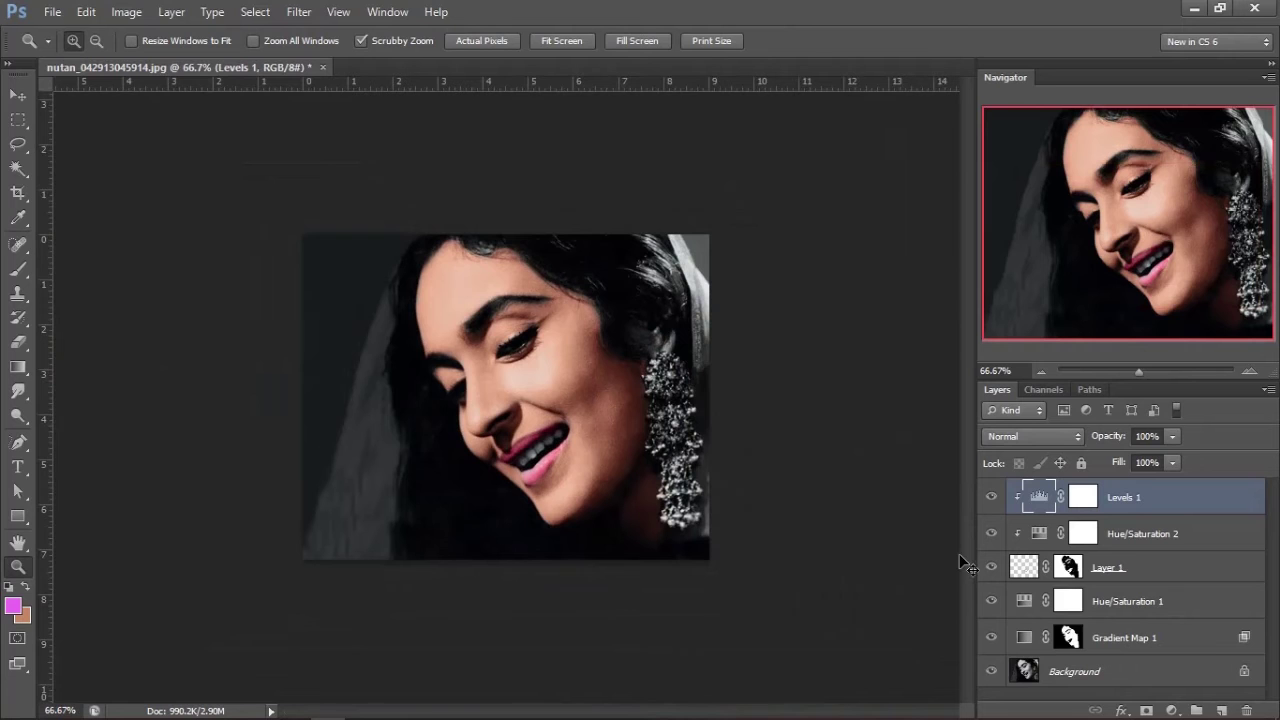
{"action": "mouse_move", "coordinate": [520, 550]}
{"action": "left_mouse_down"}
{"action": "mouse_move", "coordinate": [543, 371]}
{"action": "mouse_move", "coordinate": [593, 381]}
{"action": "left_mouse_up"}
{"action": "left_click", "coordinate": [991, 567]}
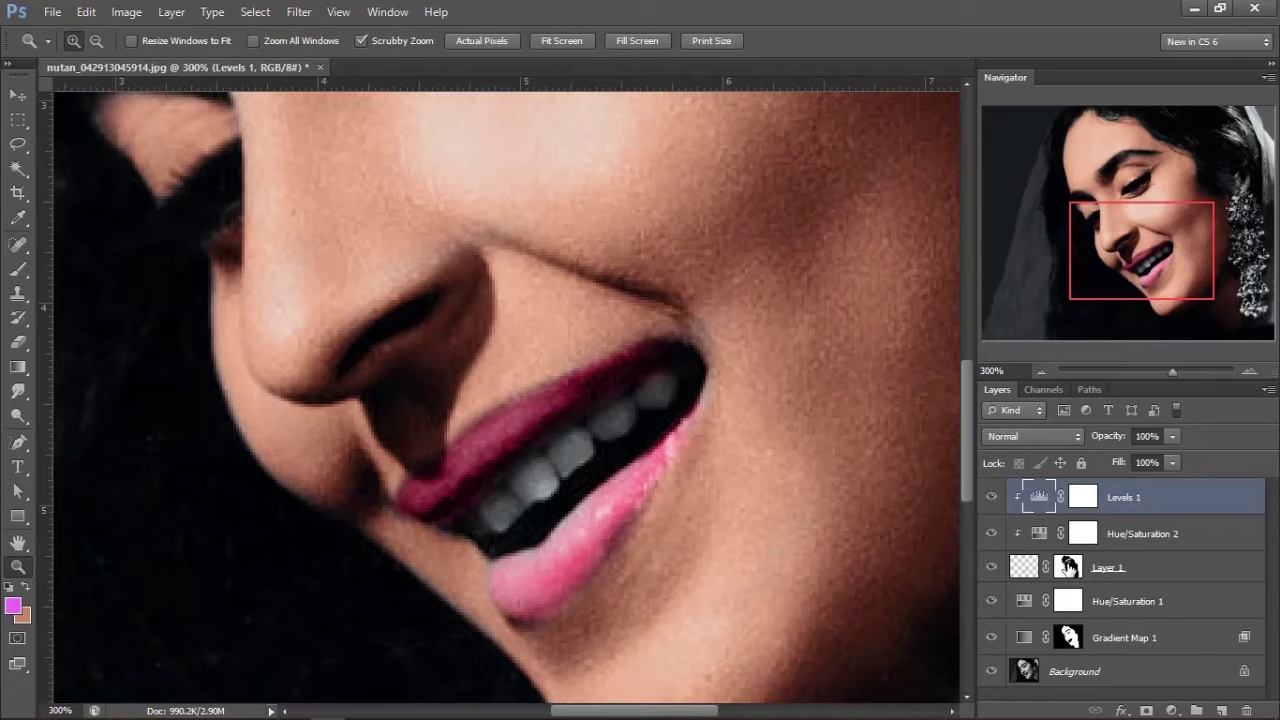
Step: Touch up Layer 1's mask around the lips with black and white brush strokes
{"action": "left_click", "coordinate": [1068, 567]}
{"action": "key", "text": "d"}
{"action": "key", "text": "b"}
{"action": "key", "text": "x"}
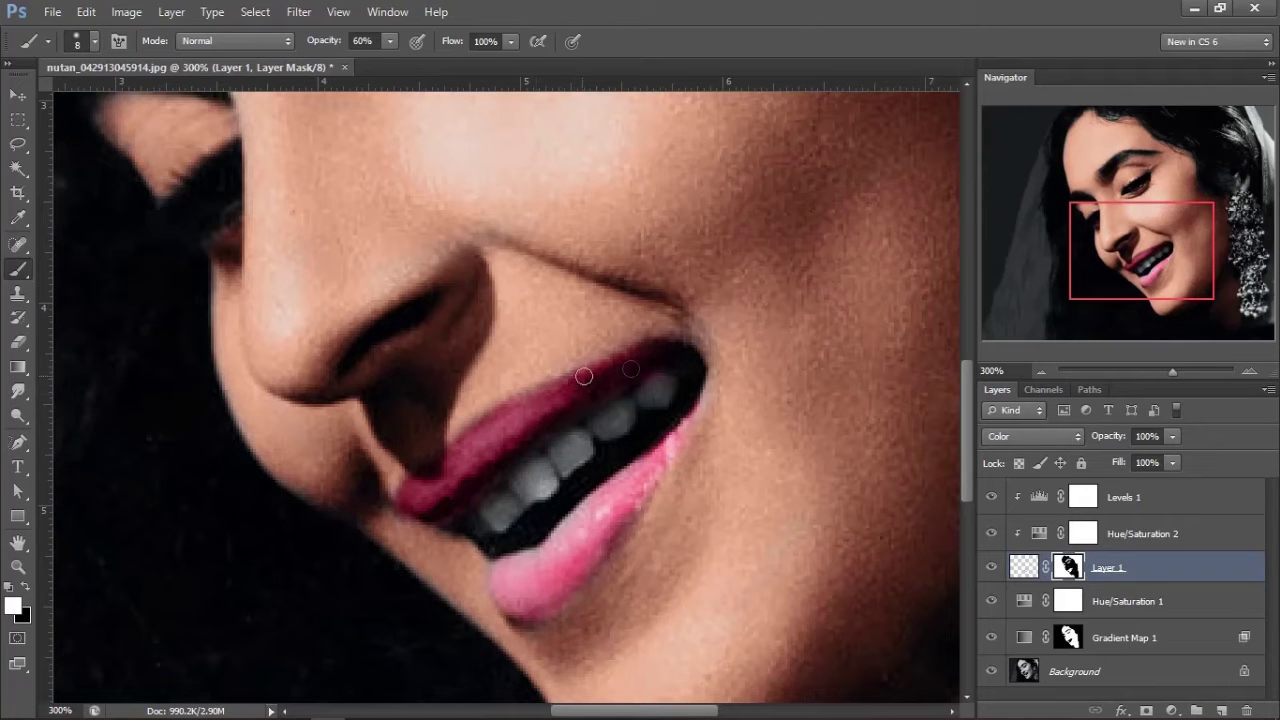
{"action": "key", "text": "x"}
{"action": "key", "text": "ctrl+minus"}
{"action": "key", "text": "ctrl+minus"}
{"action": "key", "text": "ctrl+minus"}
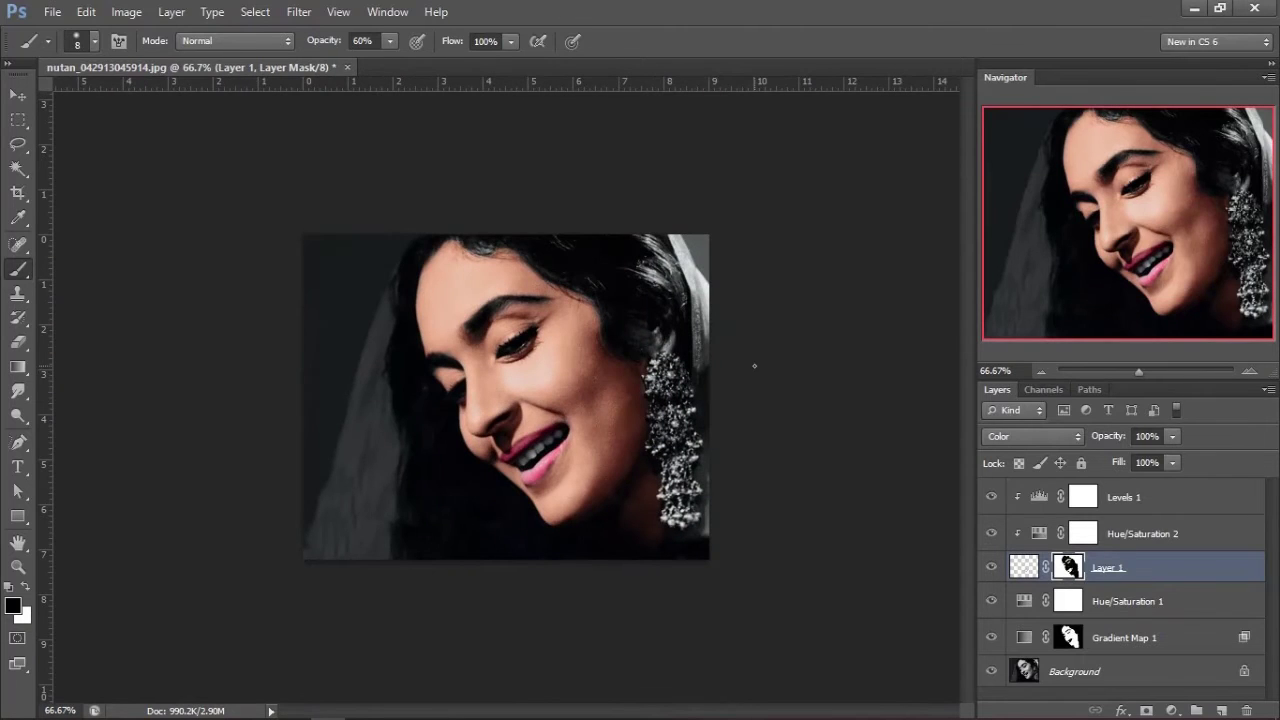
{"action": "left_click", "coordinate": [1219, 508]}
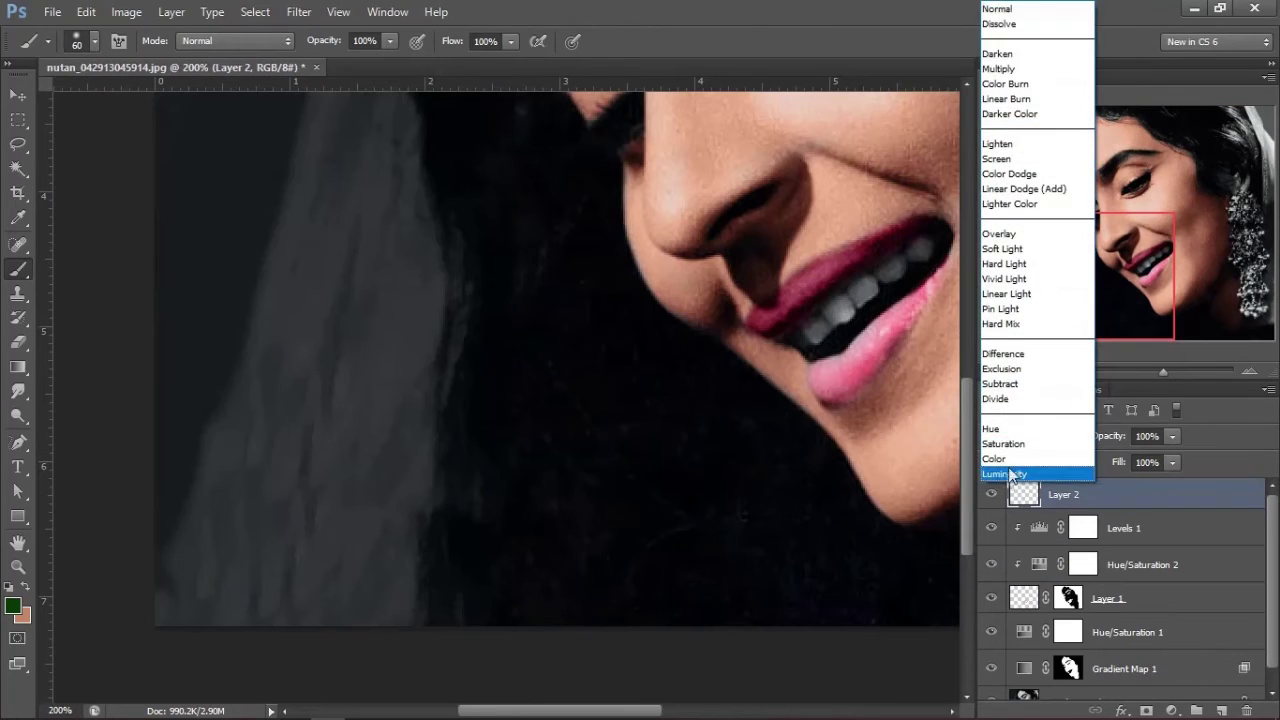
Step: Create Layer 2 and paint green over the left side of the veil
{"action": "left_click", "coordinate": [1010, 466]}
{"action": "mouse_move", "coordinate": [300, 457]}
{"action": "left_mouse_down"}
{"action": "mouse_move", "coordinate": [241, 491]}
{"action": "mouse_move", "coordinate": [309, 623]}
{"action": "mouse_move", "coordinate": [374, 529]}
{"action": "mouse_move", "coordinate": [257, 506]}
{"action": "mouse_move", "coordinate": [297, 417]}
{"action": "mouse_move", "coordinate": [314, 480]}
{"action": "mouse_move", "coordinate": [320, 414]}
{"action": "mouse_move", "coordinate": [403, 449]}
{"action": "left_mouse_up"}
{"action": "left_click_drag", "start_coordinate": [387, 346], "coordinate": [401, 445]}
{"action": "key", "text": "bracketleft"}
{"action": "key", "text": "bracketleft"}
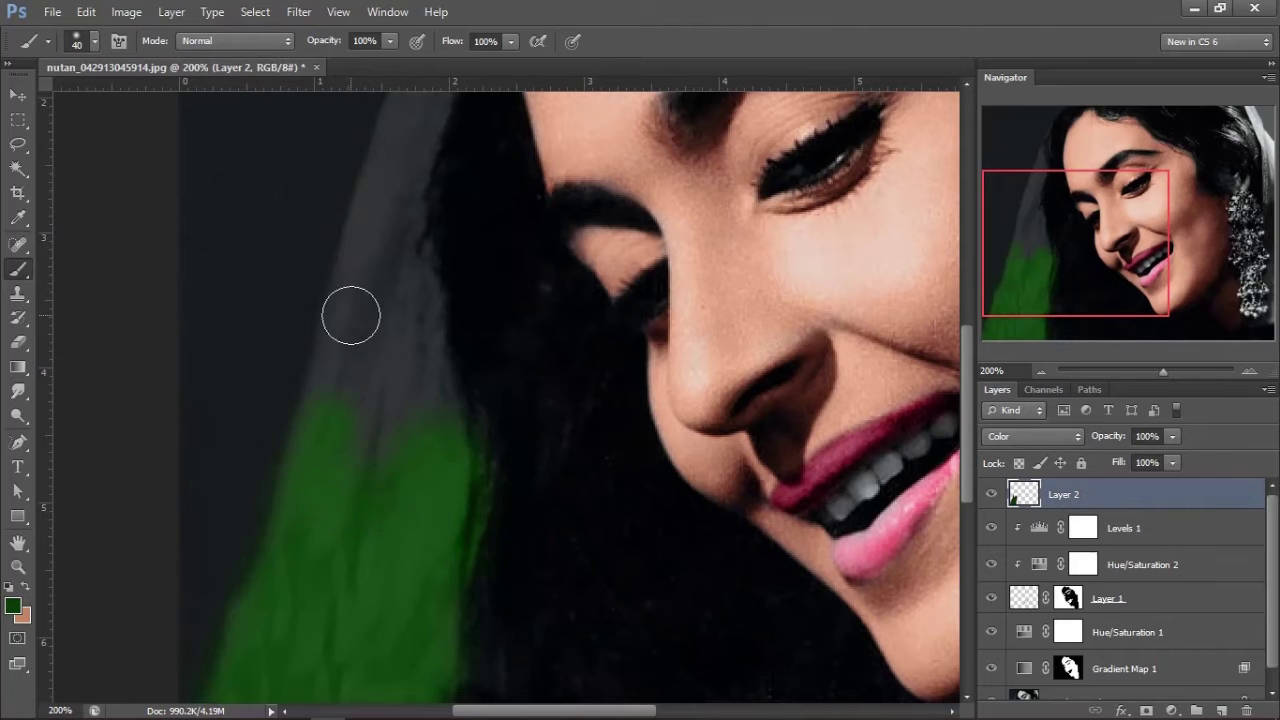
{"action": "mouse_move", "coordinate": [377, 257]}
{"action": "left_mouse_down"}
{"action": "mouse_move", "coordinate": [364, 377]}
{"action": "mouse_move", "coordinate": [404, 222]}
{"action": "mouse_move", "coordinate": [357, 294]}
{"action": "left_mouse_up"}
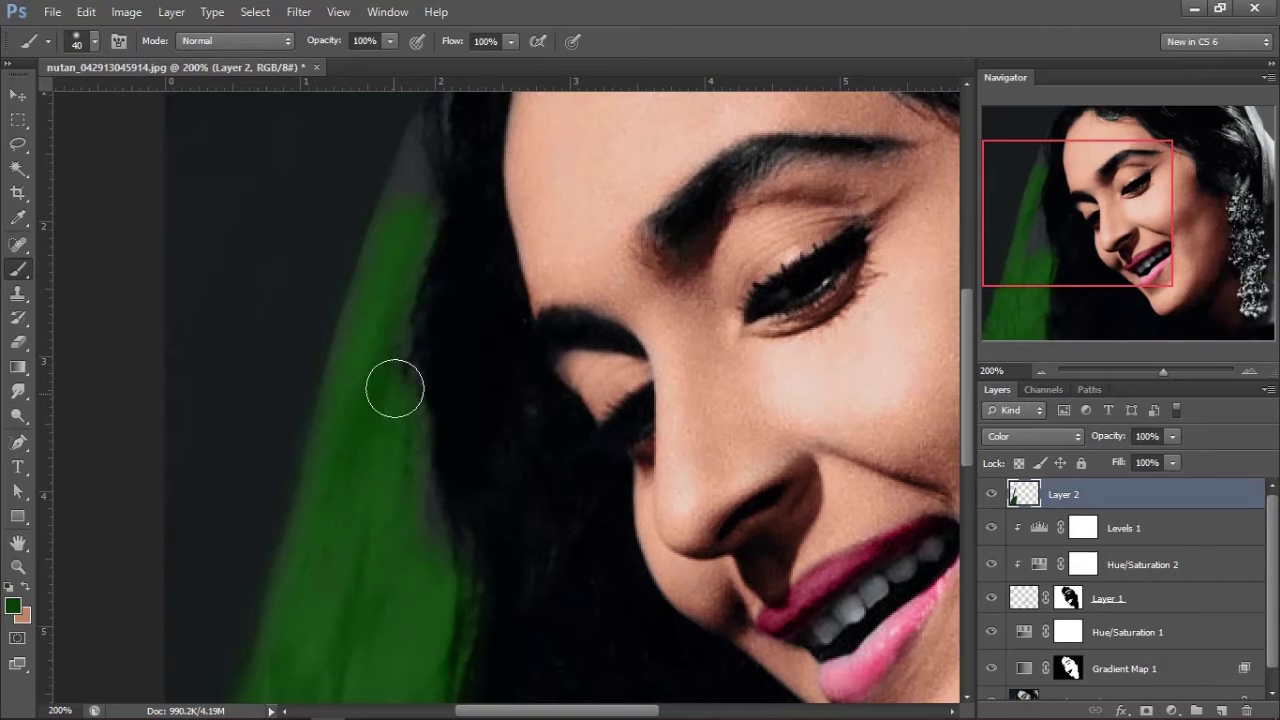
Step: With the brush shrunk to 15, paint green along the veil's top edge
{"action": "left_click_drag", "start_coordinate": [394, 505], "coordinate": [411, 377]}
{"action": "mouse_move", "coordinate": [370, 530]}
{"action": "left_mouse_down"}
{"action": "mouse_move", "coordinate": [383, 360]}
{"action": "mouse_move", "coordinate": [380, 508]}
{"action": "left_mouse_up"}
{"action": "key", "text": "bracketleft"}
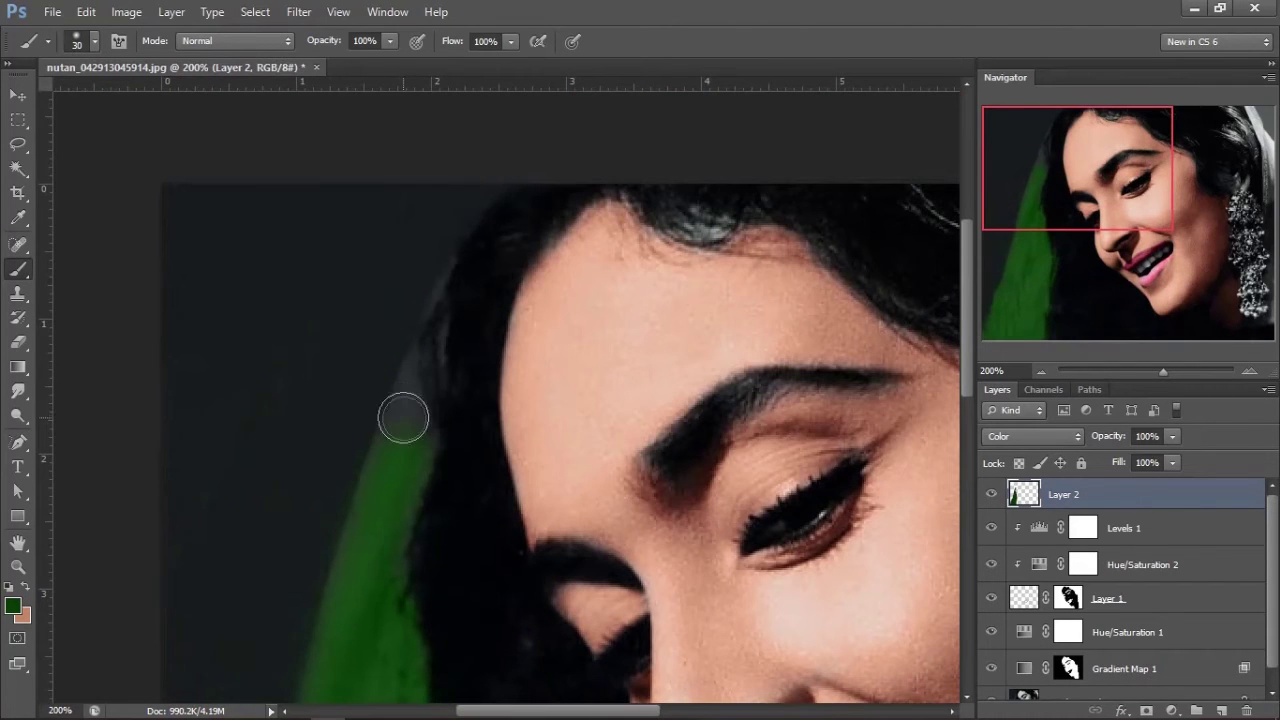
{"action": "key", "text": "bracketleft"}
{"action": "key", "text": "bracketleft"}
{"action": "key", "text": "bracketleft"}
{"action": "key", "text": "bracketright"}
{"action": "key", "text": "bracketright"}
{"action": "key", "text": "bracketright"}
{"action": "left_click_drag", "start_coordinate": [381, 547], "coordinate": [420, 400]}
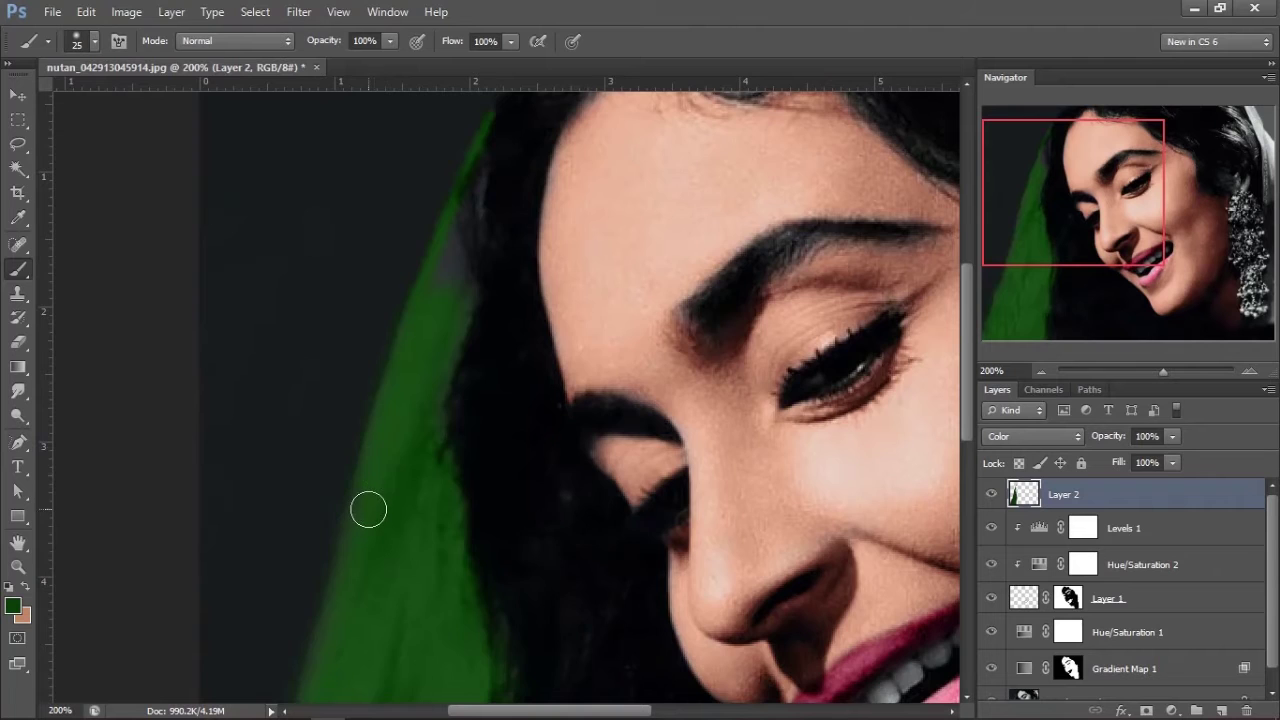
{"action": "left_click_drag", "start_coordinate": [368, 510], "coordinate": [397, 343]}
{"action": "left_click_drag", "start_coordinate": [343, 517], "coordinate": [406, 408]}
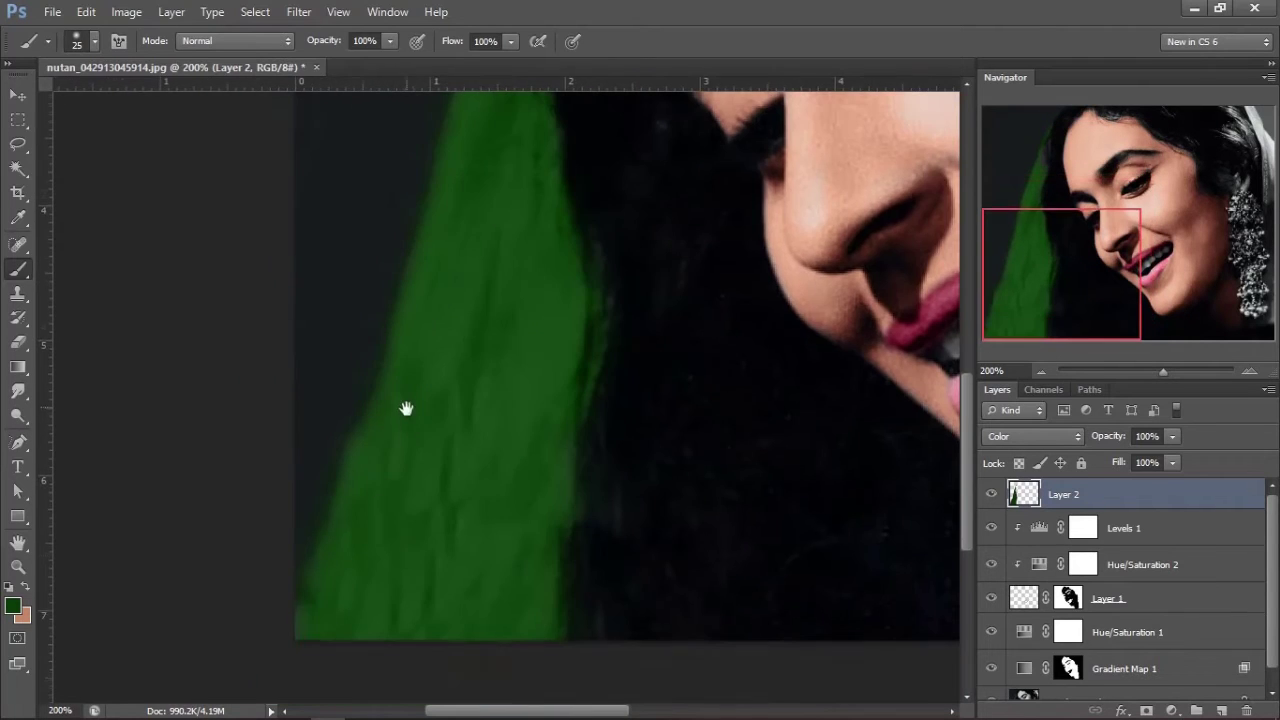
{"action": "left_click_drag", "start_coordinate": [400, 486], "coordinate": [386, 543]}
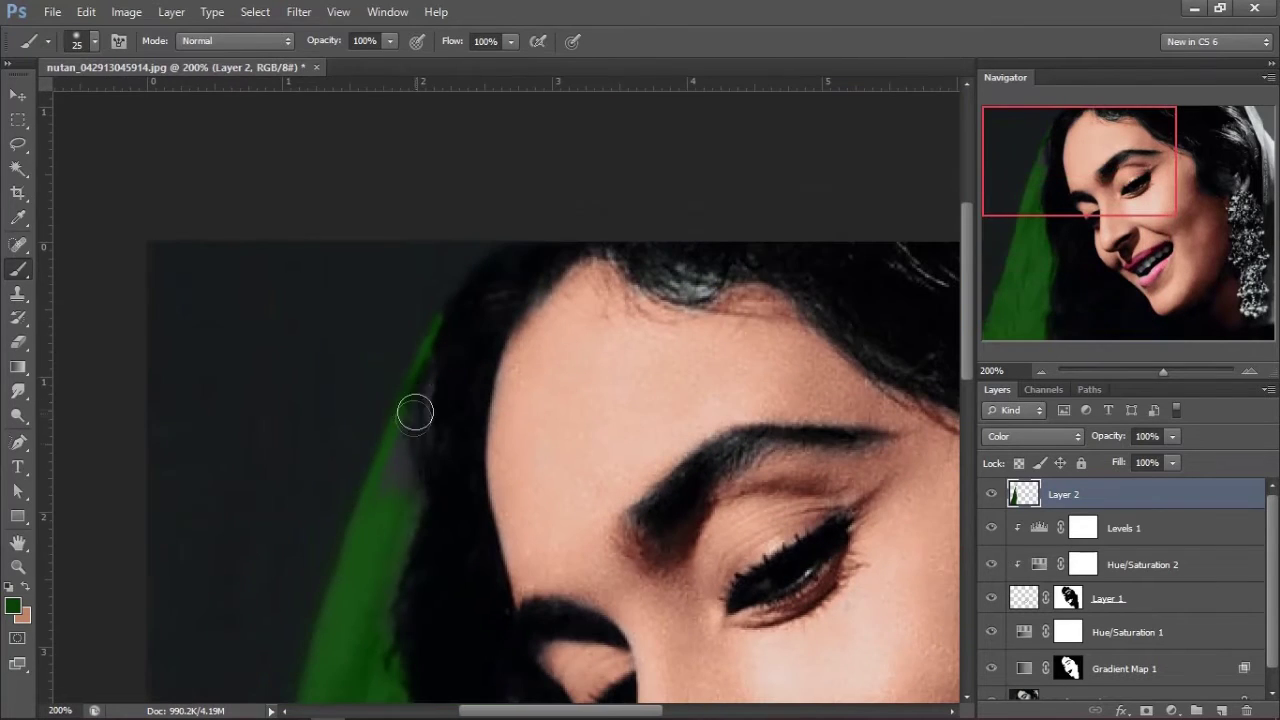
{"action": "left_click_drag", "start_coordinate": [386, 572], "coordinate": [388, 476]}
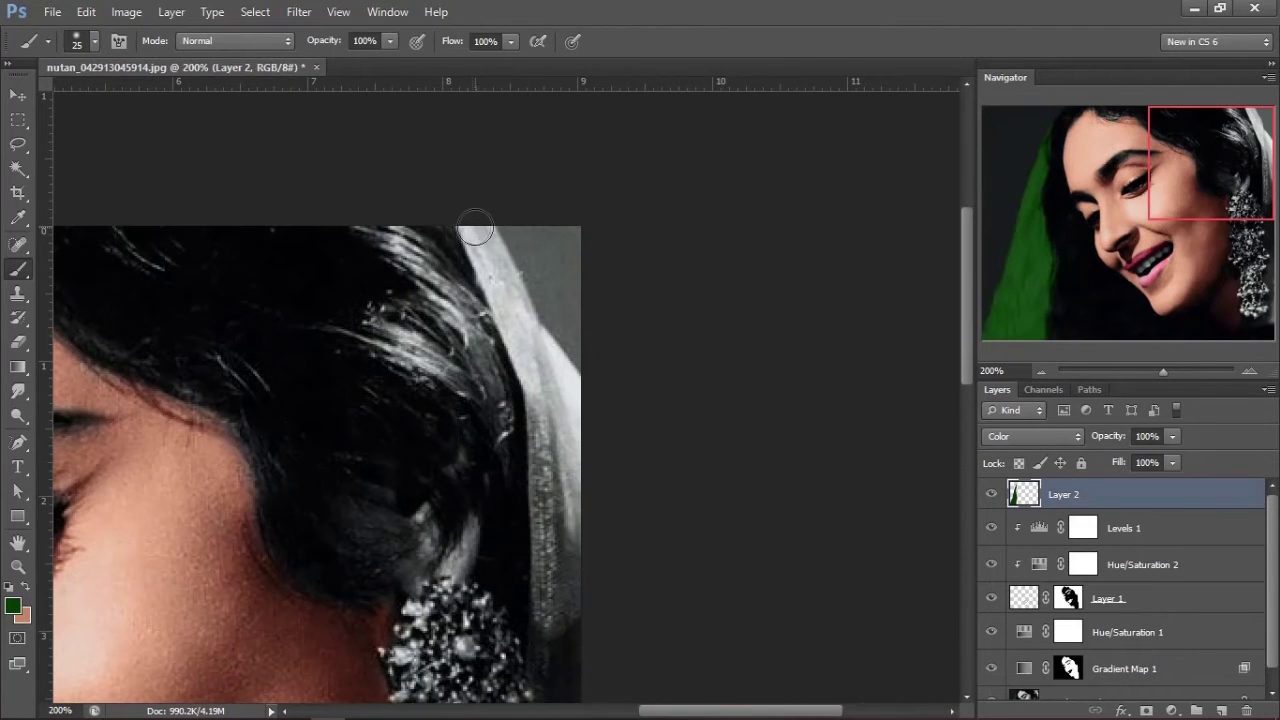
{"action": "key", "text": "bracketleft"}
{"action": "mouse_move", "coordinate": [468, 232]}
{"action": "left_mouse_down"}
{"action": "mouse_move", "coordinate": [488, 266]}
{"action": "mouse_move", "coordinate": [503, 263]}
{"action": "mouse_move", "coordinate": [531, 343]}
{"action": "left_mouse_up"}
Step: Paint green on the veil strip below and beside the earring
{"action": "scroll", "coordinate": [497, 174], "scroll_direction": "down", "scroll_amount": 4}
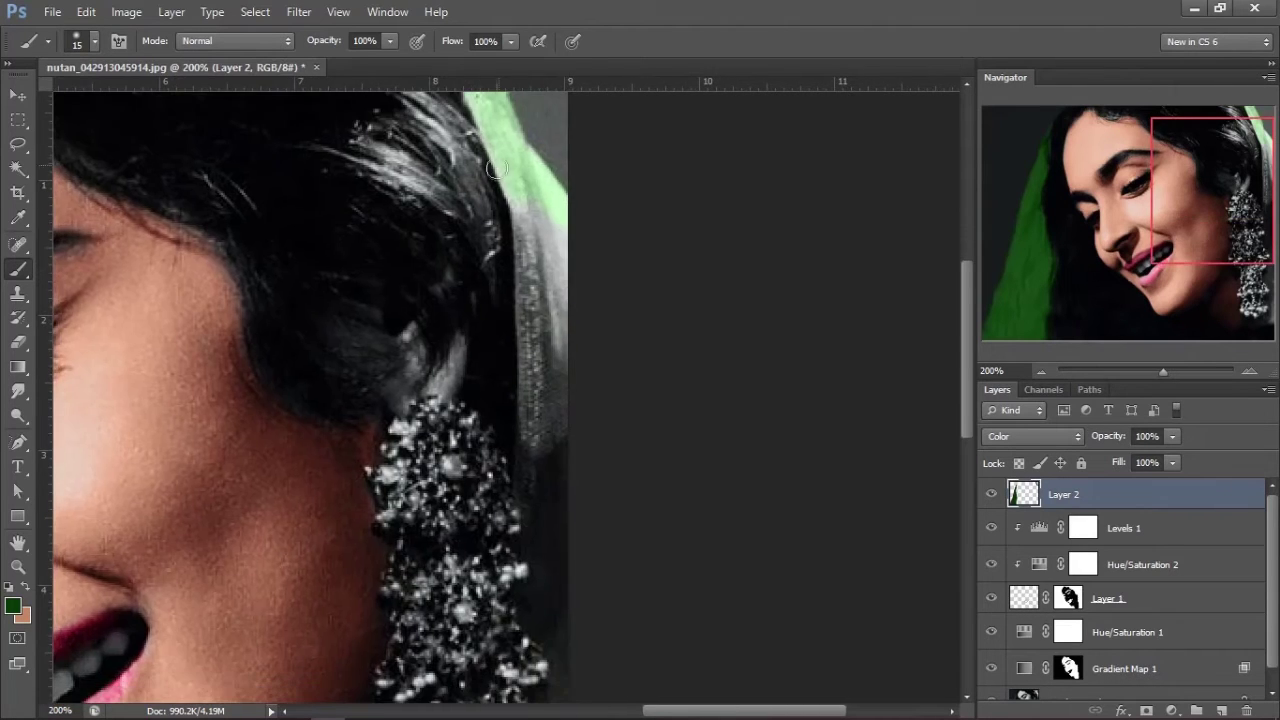
{"action": "mouse_move", "coordinate": [523, 208]}
{"action": "left_mouse_down"}
{"action": "mouse_move", "coordinate": [569, 257]}
{"action": "mouse_move", "coordinate": [542, 177]}
{"action": "left_mouse_up"}
{"action": "scroll", "coordinate": [534, 190], "scroll_direction": "down", "scroll_amount": 2}
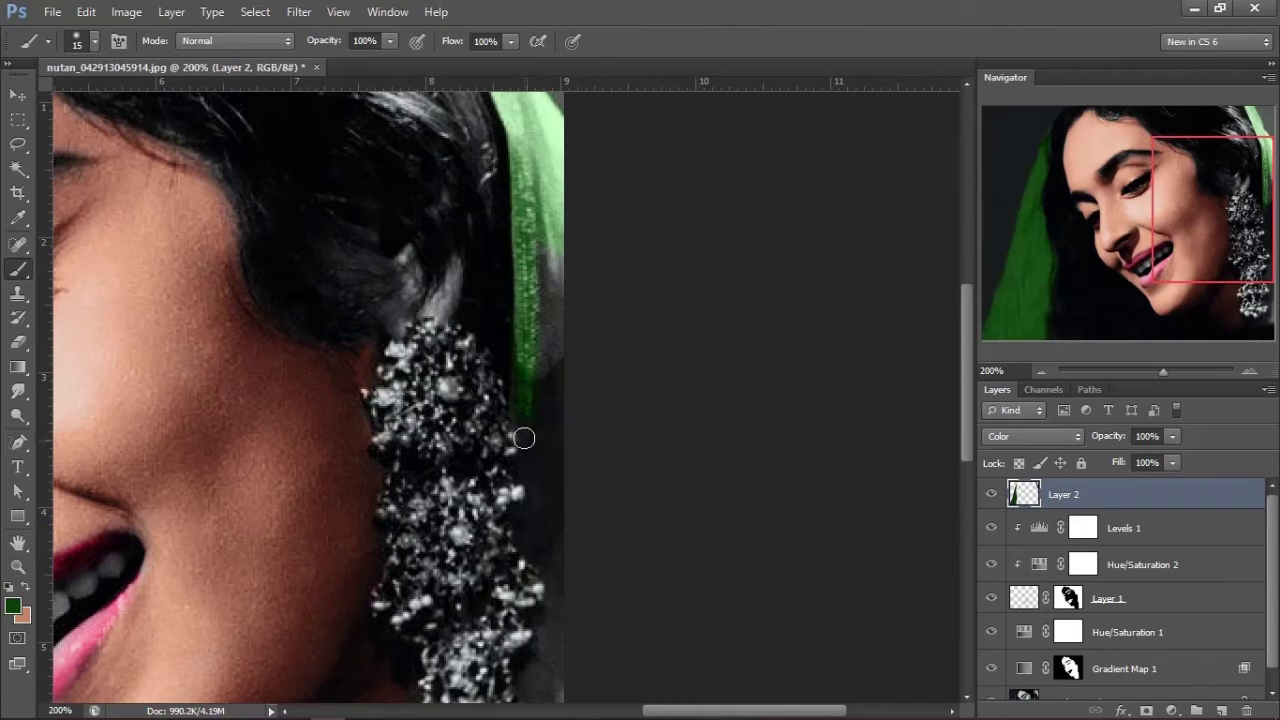
{"action": "left_click_drag", "start_coordinate": [531, 494], "coordinate": [543, 327]}
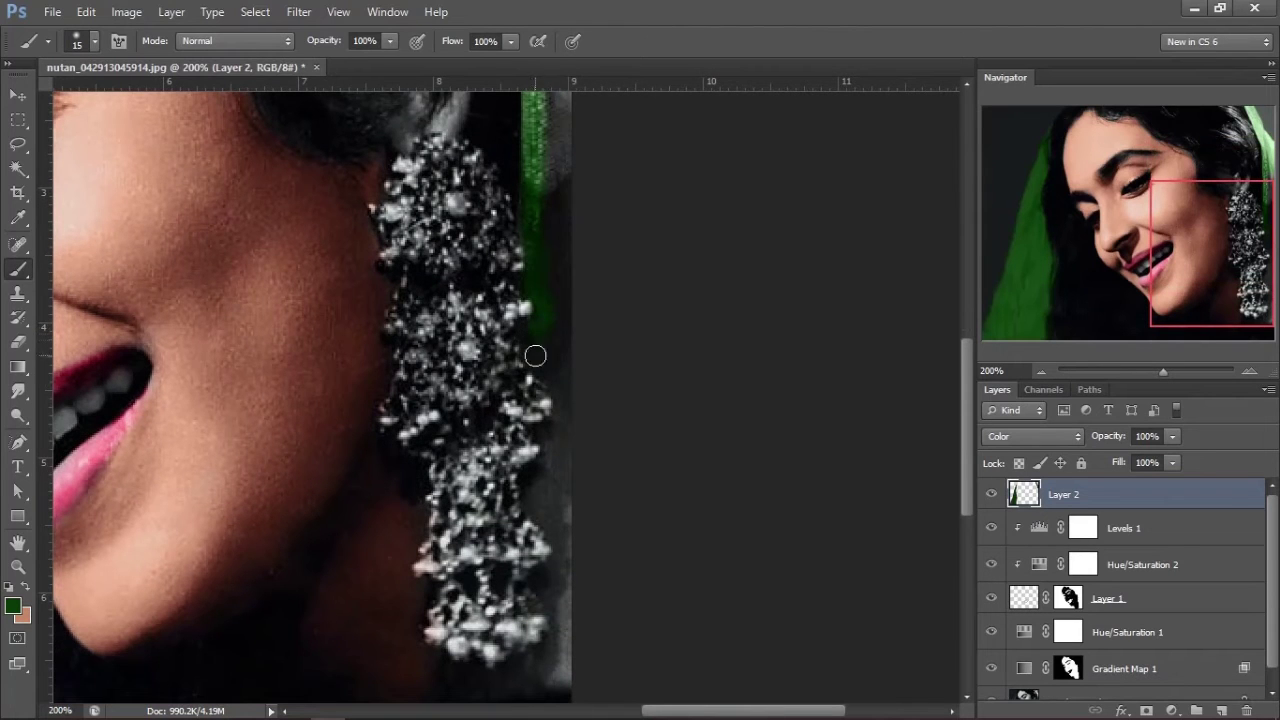
{"action": "mouse_move", "coordinate": [552, 440]}
{"action": "left_mouse_down"}
{"action": "mouse_move", "coordinate": [562, 292]}
{"action": "mouse_move", "coordinate": [600, 383]}
{"action": "mouse_move", "coordinate": [557, 428]}
{"action": "mouse_move", "coordinate": [585, 468]}
{"action": "mouse_move", "coordinate": [549, 494]}
{"action": "mouse_move", "coordinate": [471, 509]}
{"action": "mouse_move", "coordinate": [449, 569]}
{"action": "left_mouse_up"}
{"action": "mouse_move", "coordinate": [420, 611]}
{"action": "left_mouse_down"}
{"action": "mouse_move", "coordinate": [460, 574]}
{"action": "mouse_move", "coordinate": [591, 526]}
{"action": "mouse_move", "coordinate": [500, 600]}
{"action": "mouse_move", "coordinate": [560, 529]}
{"action": "left_mouse_up"}
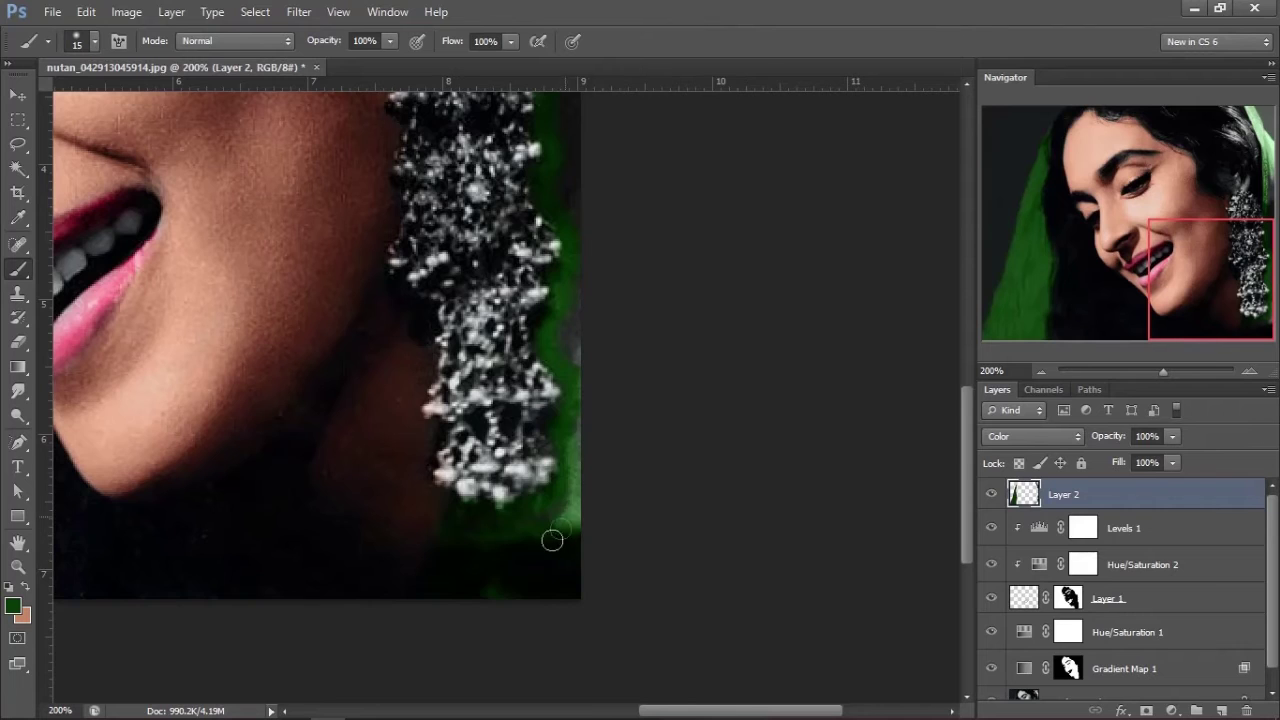
{"action": "scroll", "coordinate": [560, 529], "scroll_direction": "up", "scroll_amount": 2}
{"action": "scroll", "coordinate": [589, 446], "scroll_direction": "up", "scroll_amount": 2}
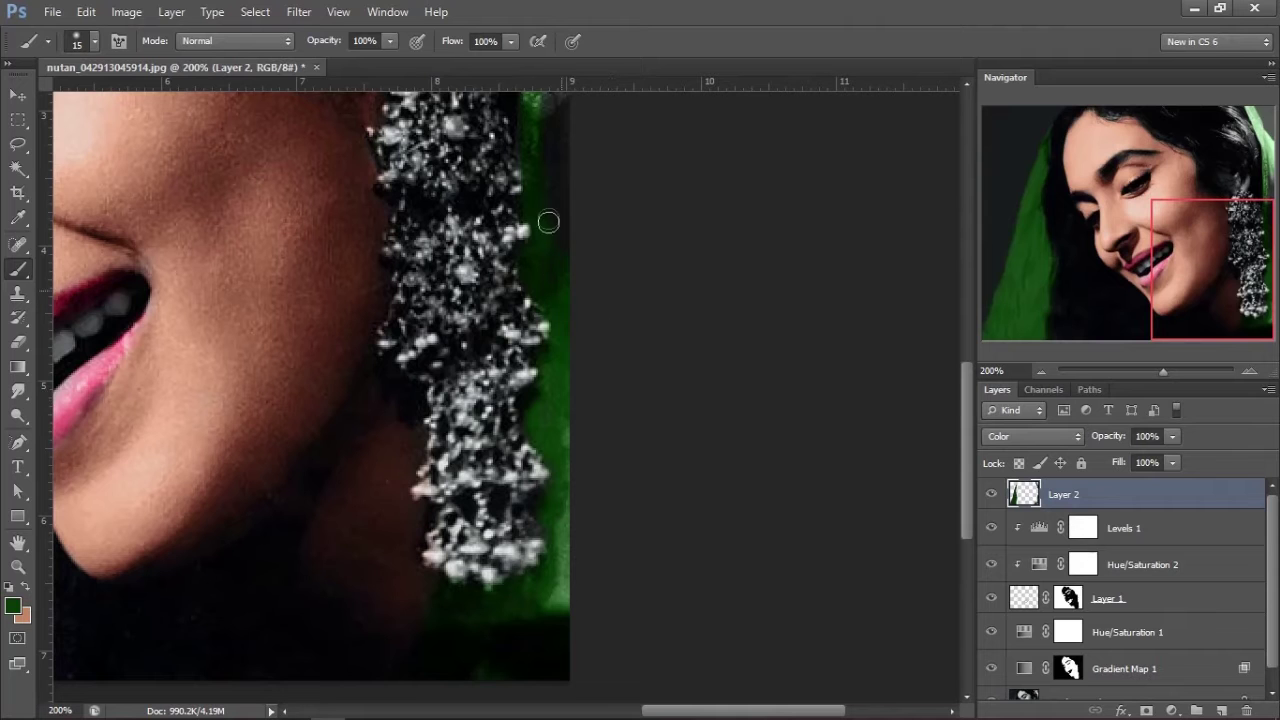
Step: Add a Levels 2 adjustment layer with the midtones darkened to 0.85
{"action": "left_click_drag", "start_coordinate": [577, 175], "coordinate": [581, 330]}
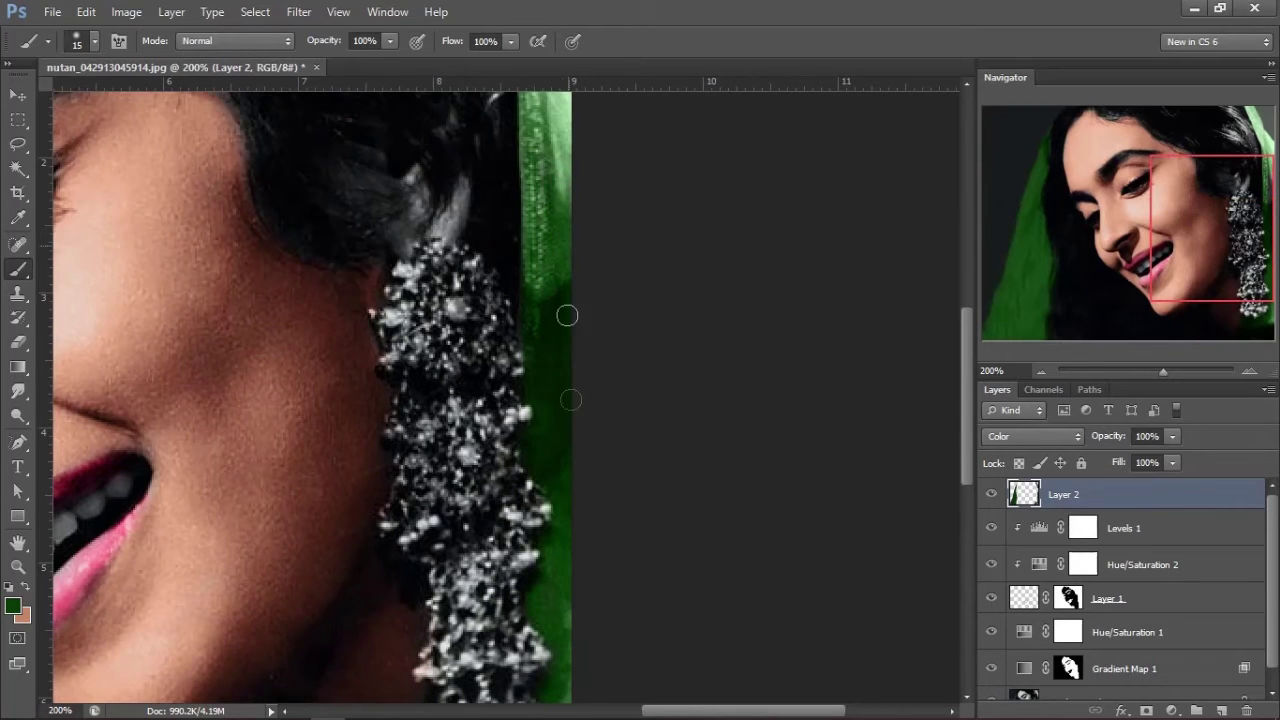
{"action": "scroll", "coordinate": [590, 390], "scroll_direction": "up", "scroll_amount": 5}
{"action": "key", "text": "ctrl+minus"}
{"action": "key", "text": "ctrl+minus"}
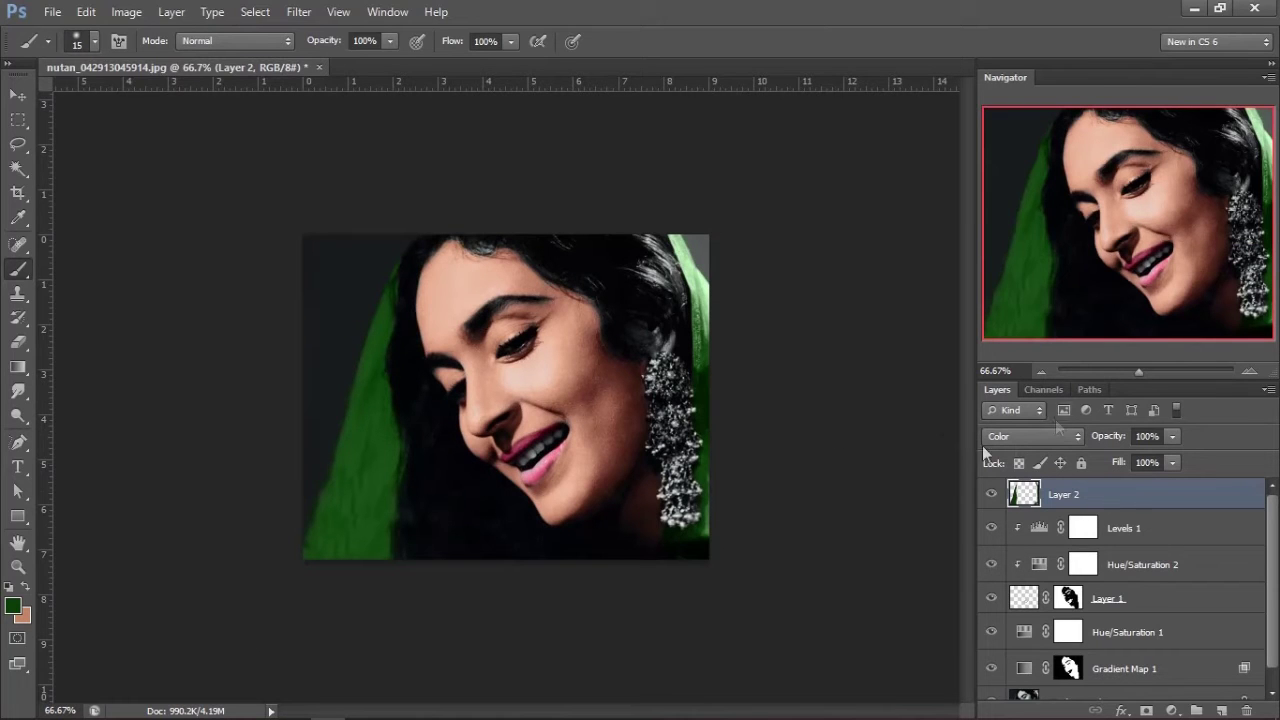
{"action": "left_click", "coordinate": [1172, 710]}
{"action": "left_click", "coordinate": [1140, 398]}
{"action": "left_click_drag", "start_coordinate": [795, 341], "coordinate": [797, 339]}
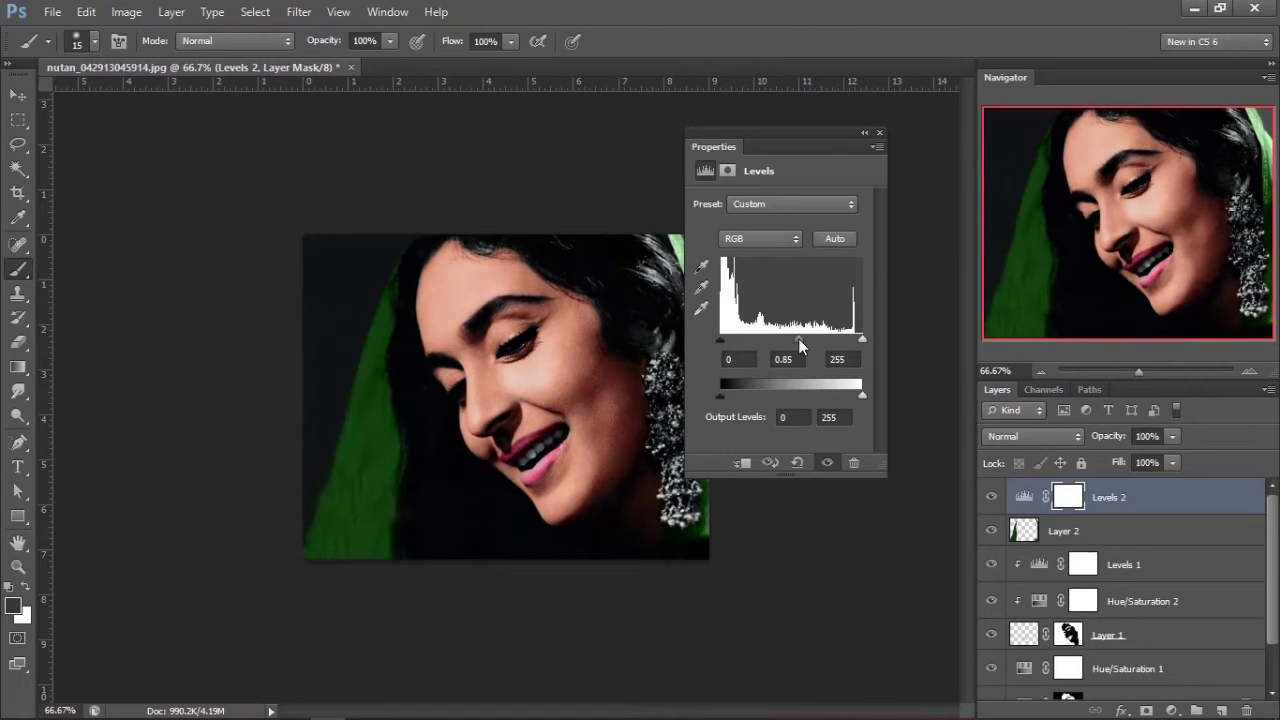
Step: Clip Levels 2 to Layer 2 and add a clipped Hue/Saturation 3 at Hue +38
{"action": "left_click", "coordinate": [879, 133]}
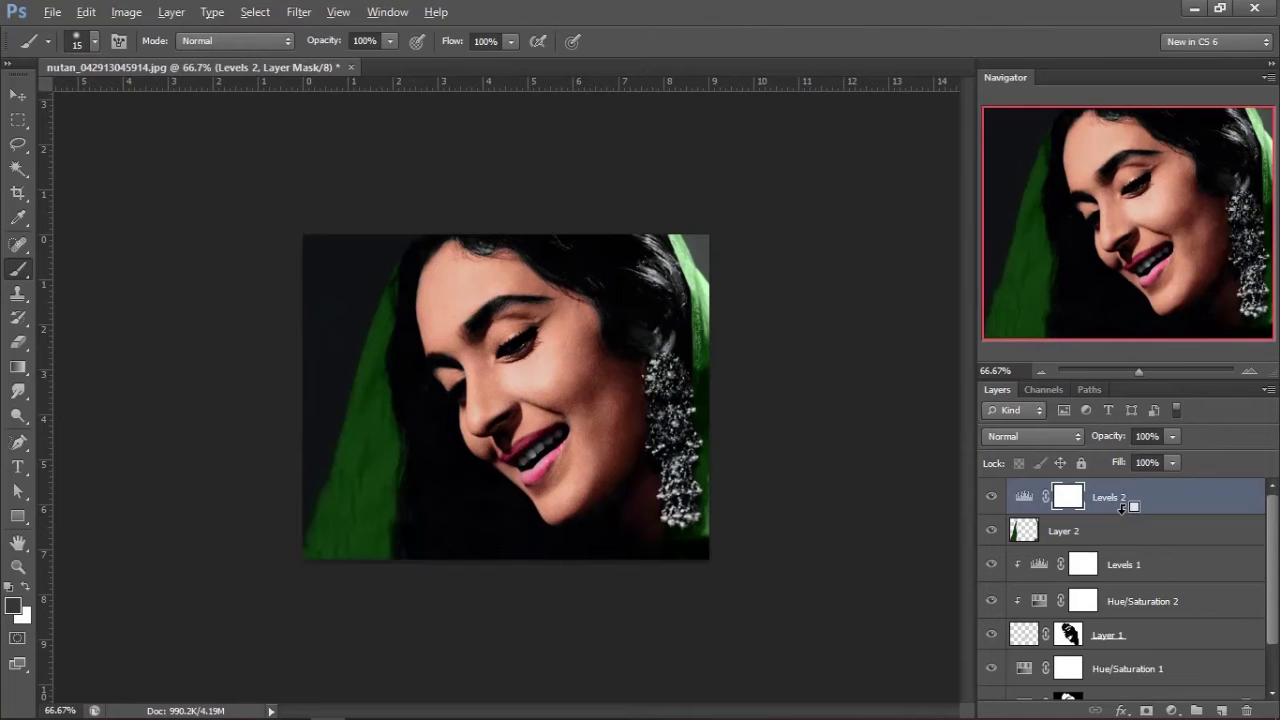
{"action": "left_click", "coordinate": [1122, 507], "text": "alt"}
{"action": "left_click", "coordinate": [1171, 710]}
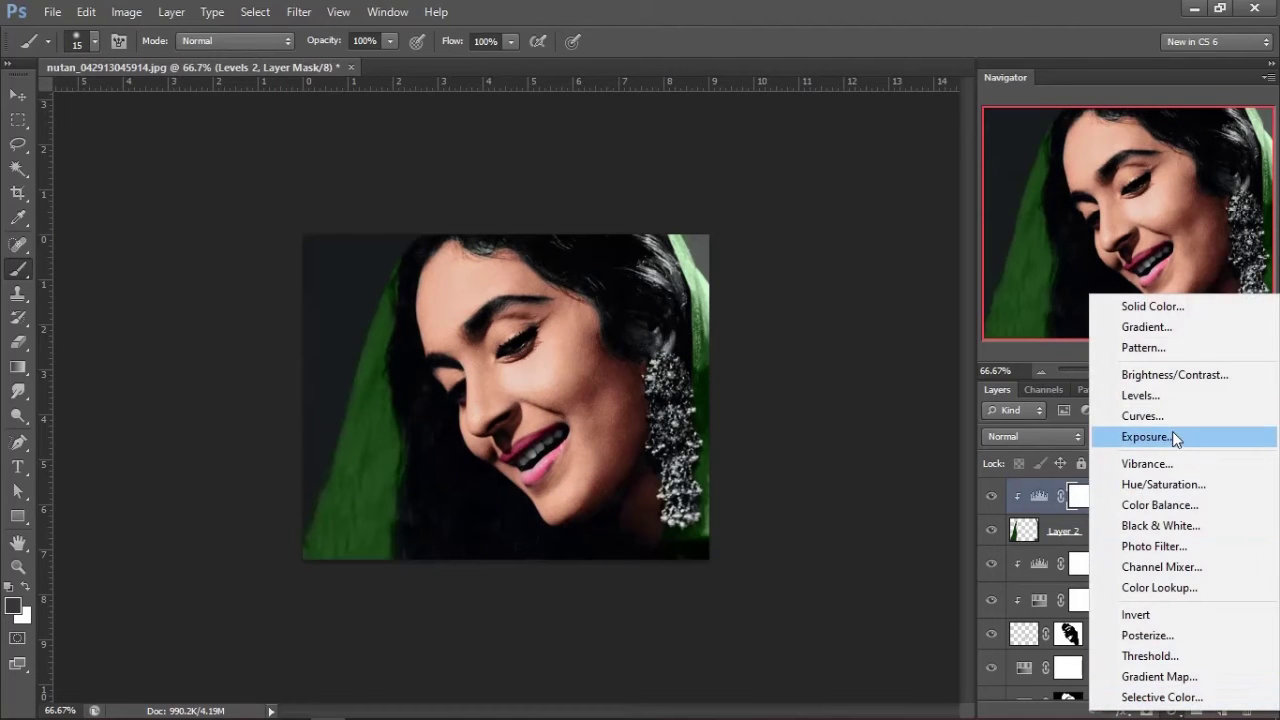
{"action": "left_click", "coordinate": [1143, 486]}
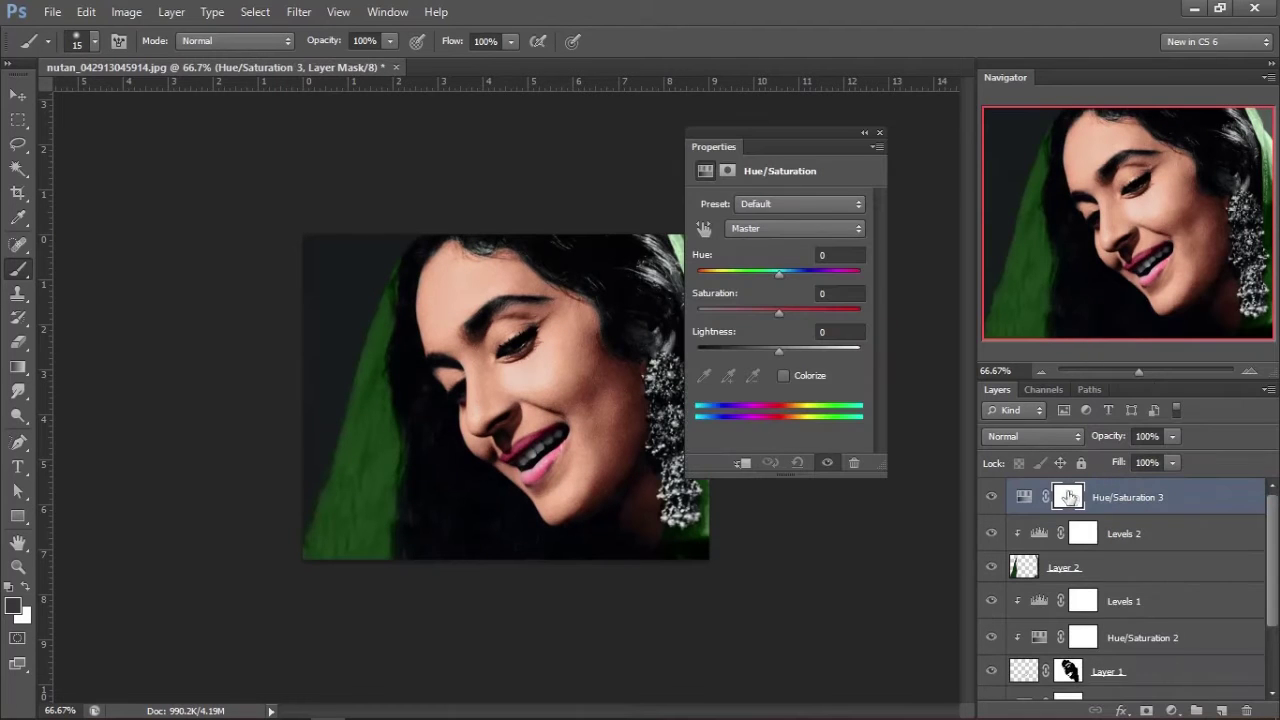
{"action": "left_click", "coordinate": [743, 464]}
{"action": "left_click_drag", "start_coordinate": [784, 277], "coordinate": [797, 273]}
{"action": "left_click_drag", "start_coordinate": [779, 132], "coordinate": [877, 123]}
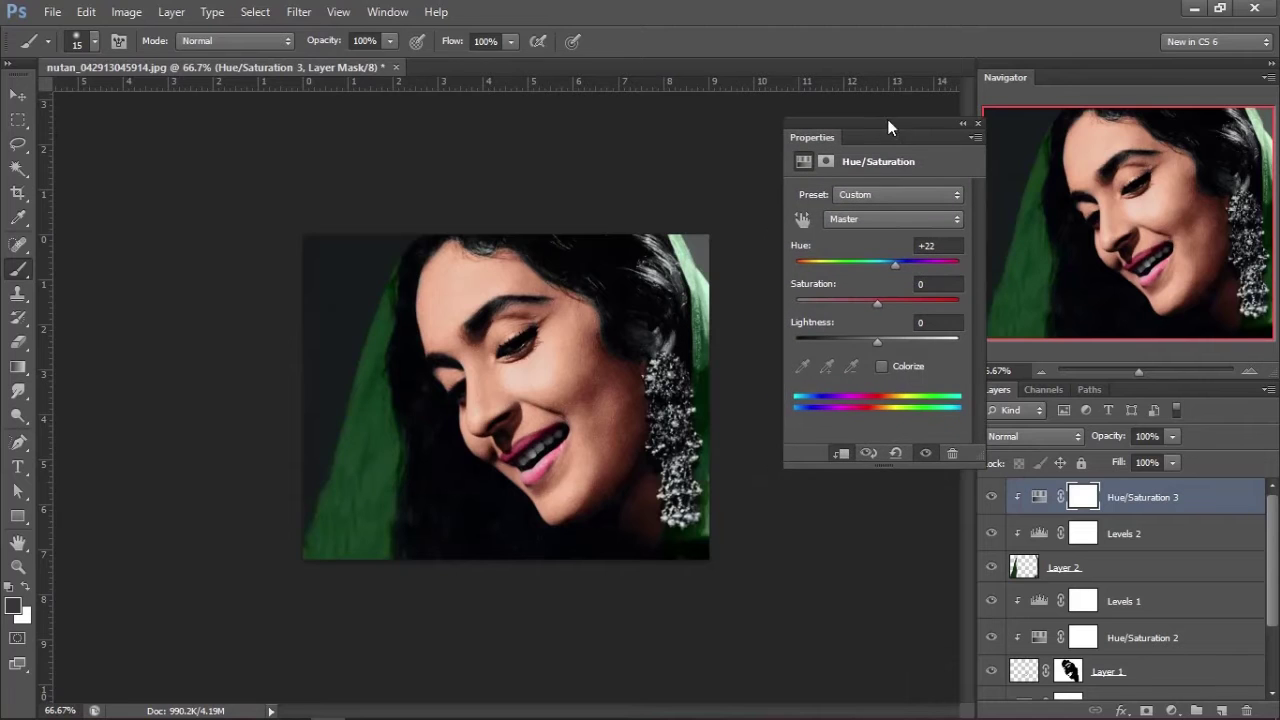
{"action": "left_click_drag", "start_coordinate": [895, 264], "coordinate": [908, 263]}
{"action": "left_click", "coordinate": [977, 126]}
Step: Zoom in to 200% on the ear and earring
{"action": "key", "text": "z"}
{"action": "left_click", "coordinate": [636, 350]}
{"action": "left_click", "coordinate": [661, 345]}
{"action": "scroll", "coordinate": [661, 345], "scroll_direction": "right", "scroll_amount": 3}
{"action": "scroll", "coordinate": [700, 300], "scroll_direction": "right", "scroll_amount": 1}
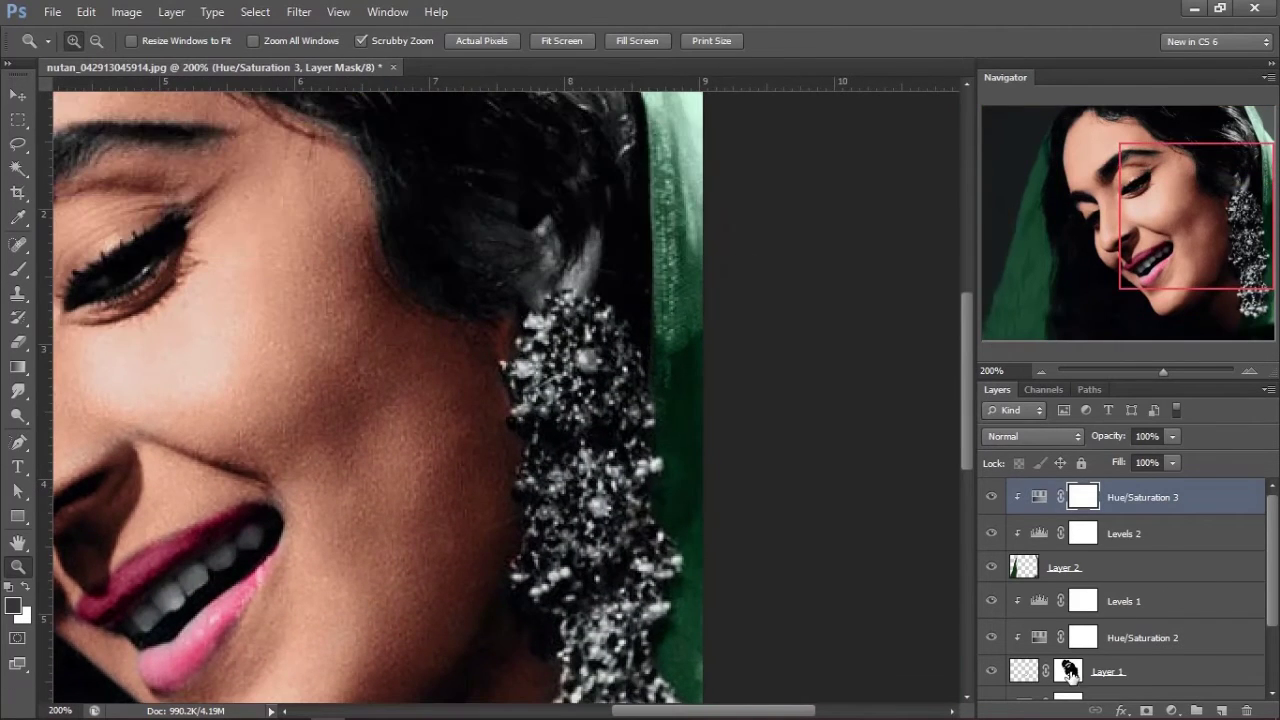
Step: Paint the layer mask white over the ear above the earring, then pick a gold shade
{"action": "left_click", "coordinate": [1070, 672]}
{"action": "key", "text": "b"}
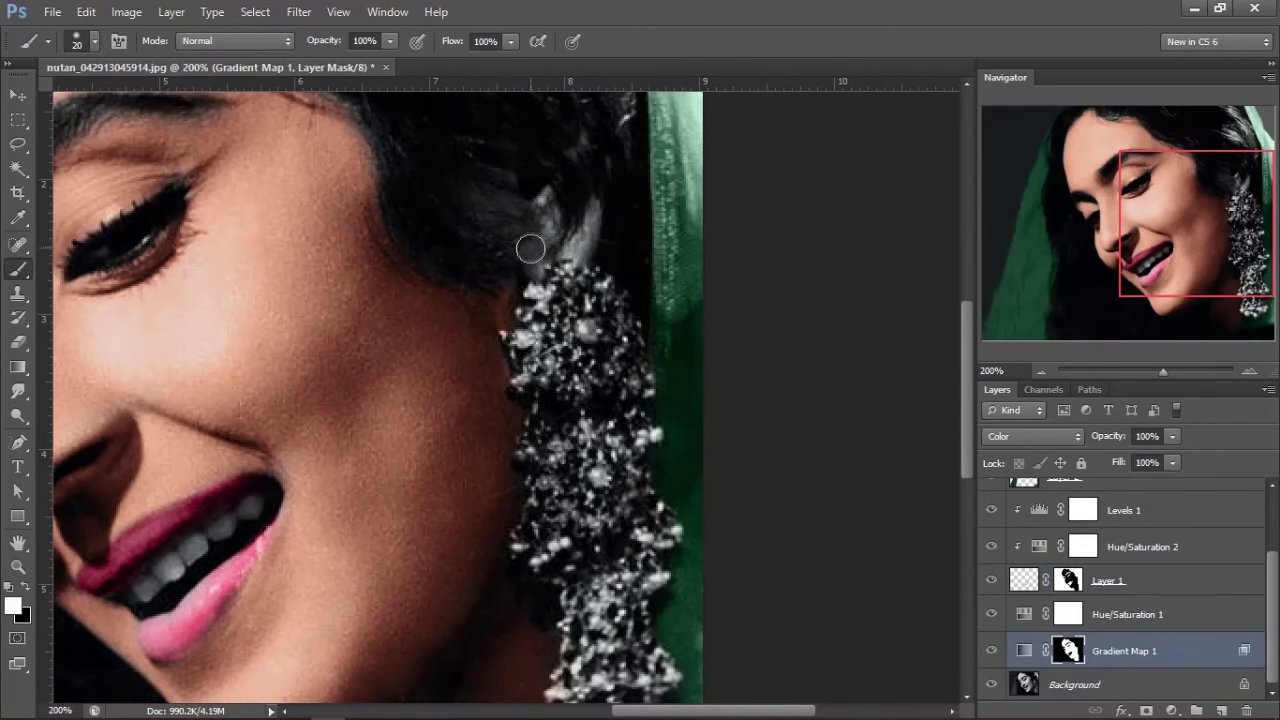
{"action": "left_click_drag", "start_coordinate": [531, 248], "coordinate": [575, 250]}
{"action": "scroll", "coordinate": [537, 262], "scroll_direction": "up", "scroll_amount": 3}
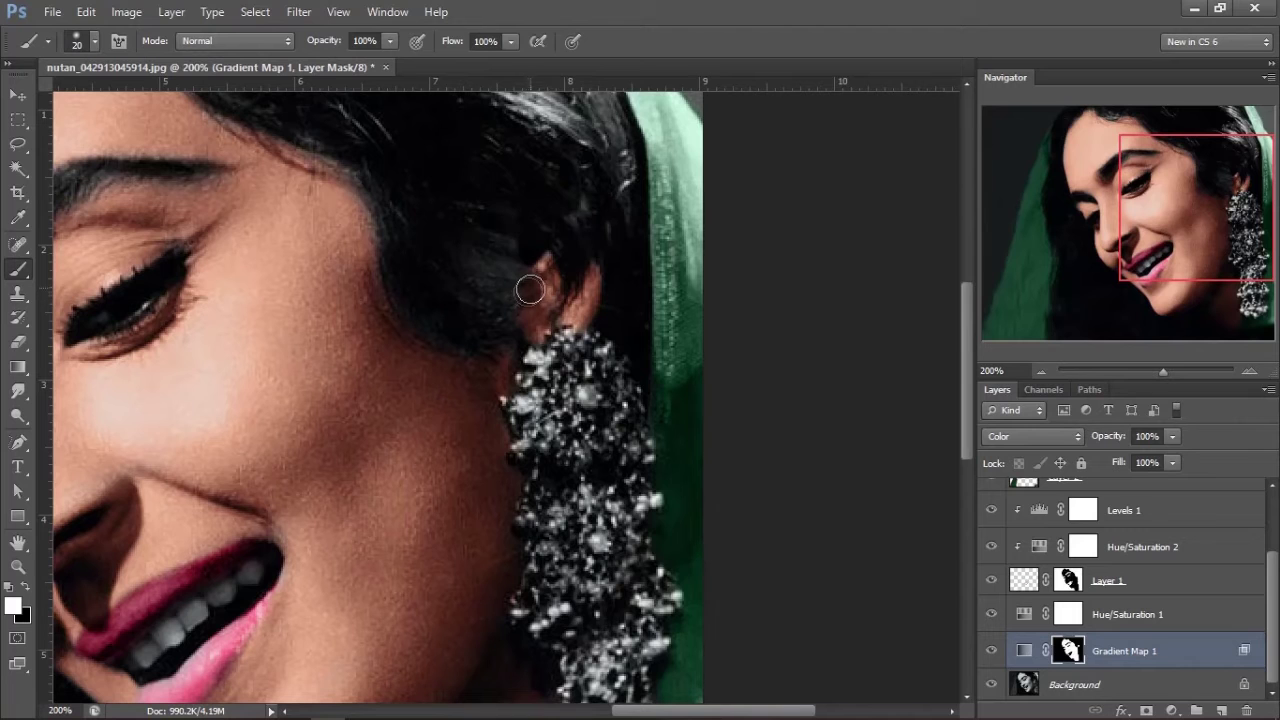
{"action": "mouse_move", "coordinate": [500, 280]}
{"action": "left_mouse_down"}
{"action": "mouse_move", "coordinate": [498, 293]}
{"action": "mouse_move", "coordinate": [474, 237]}
{"action": "left_mouse_up"}
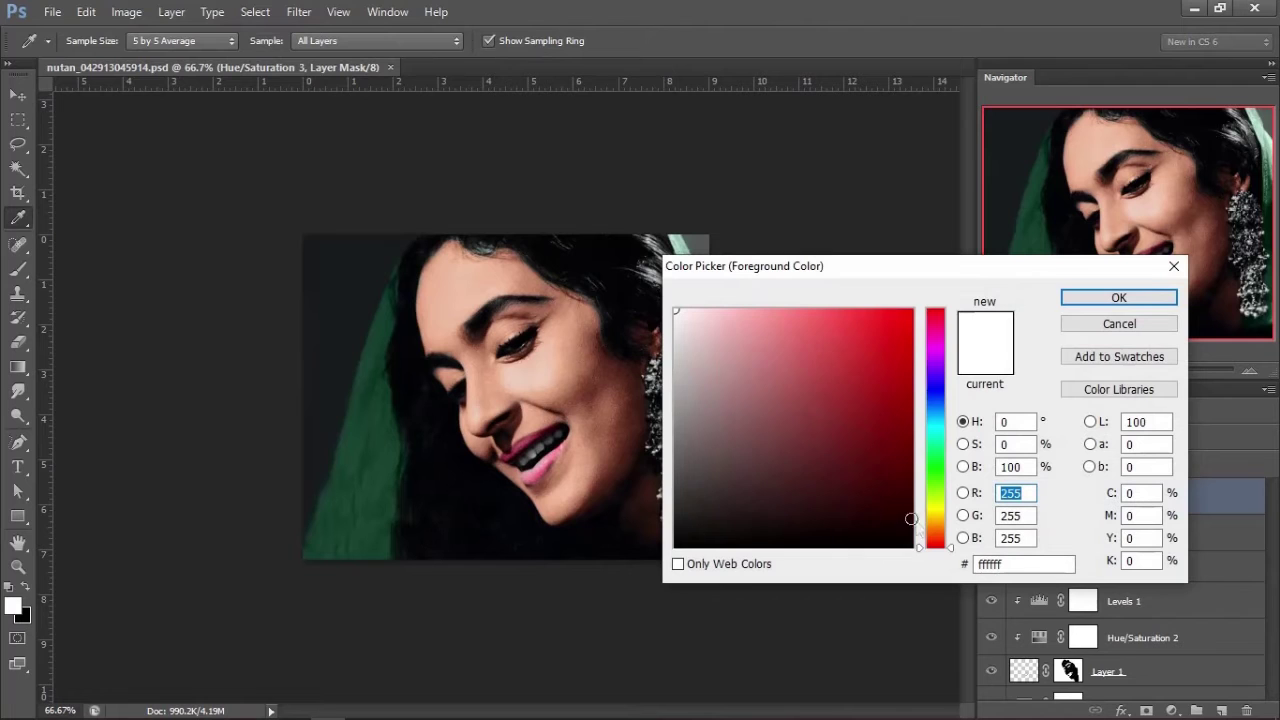
{"action": "mouse_move", "coordinate": [914, 514]}
{"action": "left_mouse_down"}
{"action": "mouse_move", "coordinate": [920, 527]}
{"action": "mouse_move", "coordinate": [958, 520]}
{"action": "left_mouse_up"}
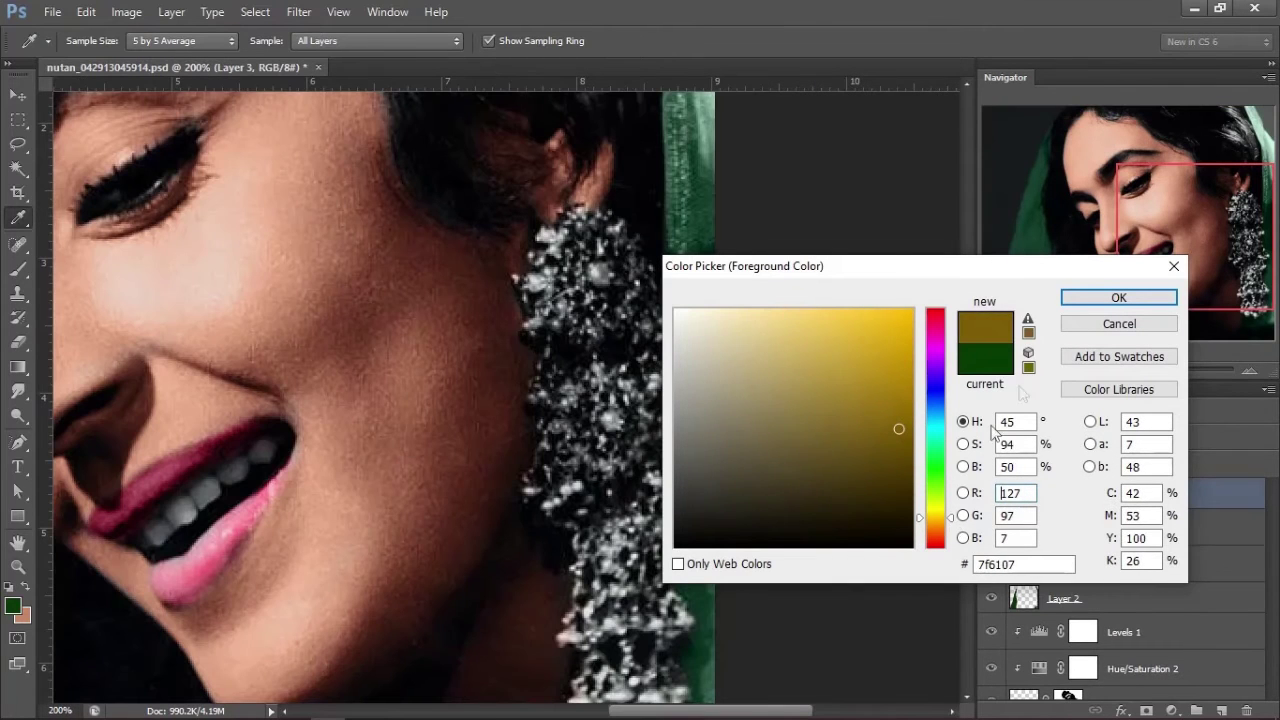
Step: Confirm the gold colour and paint gold over the top of the earring
{"action": "left_click", "coordinate": [1119, 297]}
{"action": "key", "text": "b"}
{"action": "mouse_move", "coordinate": [600, 290]}
{"action": "left_mouse_down"}
{"action": "mouse_move", "coordinate": [572, 276]}
{"action": "mouse_move", "coordinate": [600, 290]}
{"action": "mouse_move", "coordinate": [592, 314]}
{"action": "mouse_move", "coordinate": [614, 271]}
{"action": "mouse_move", "coordinate": [586, 268]}
{"action": "mouse_move", "coordinate": [640, 300]}
{"action": "left_mouse_up"}
{"action": "key", "text": "bracketleft"}
{"action": "key", "text": "bracketleft"}
{"action": "key", "text": "bracketleft"}
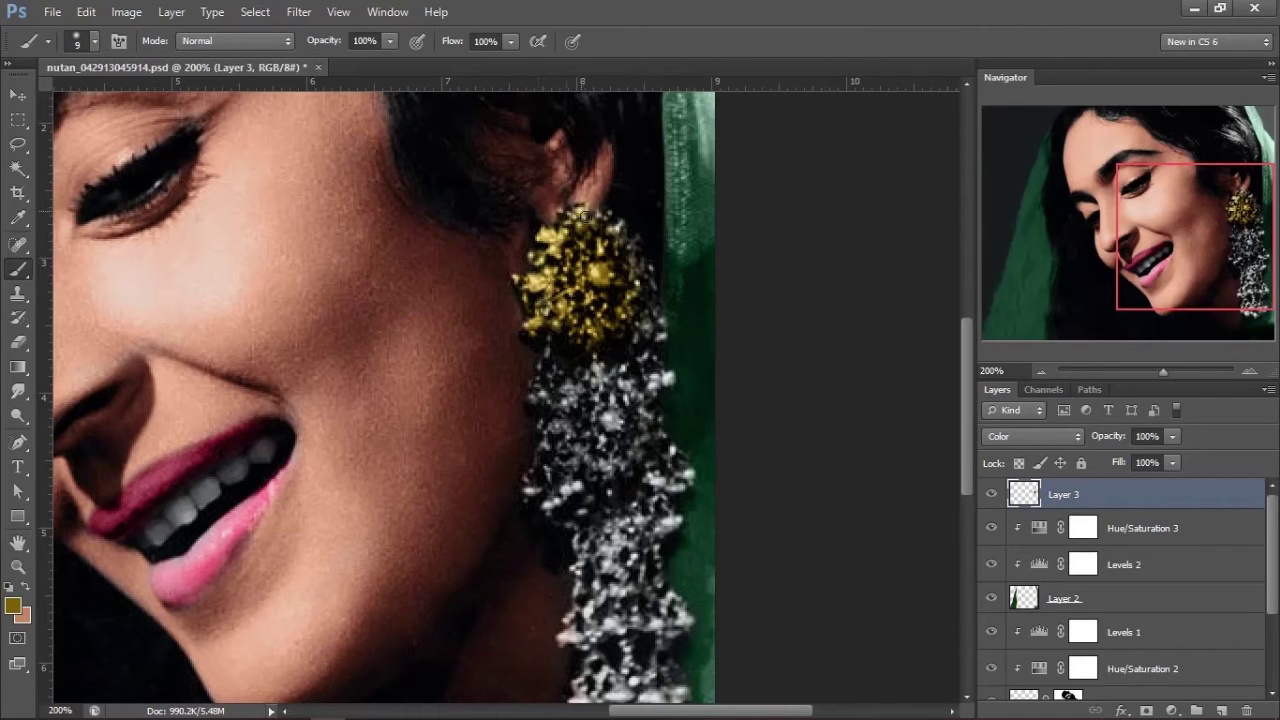
{"action": "scroll", "coordinate": [1070, 553], "scroll_direction": "down", "scroll_amount": 4}
{"action": "left_click", "coordinate": [1068, 650]}
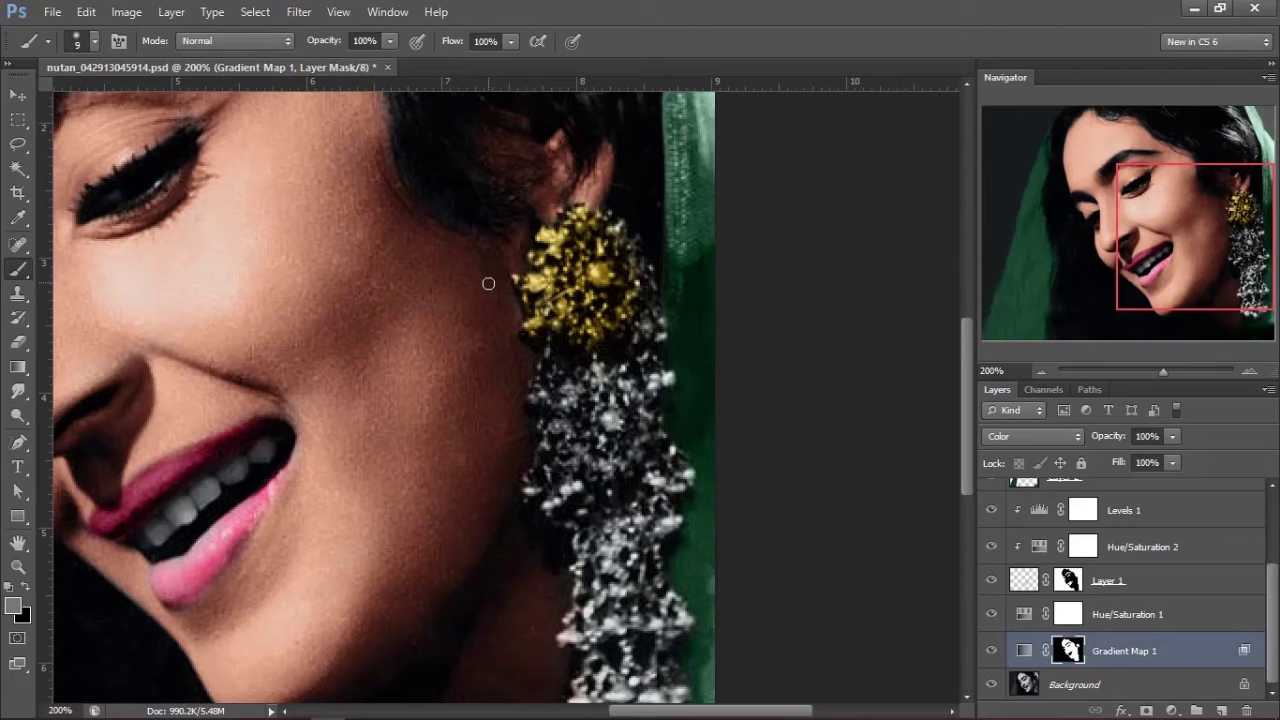
{"action": "key", "text": "x"}
{"action": "key", "text": "x"}
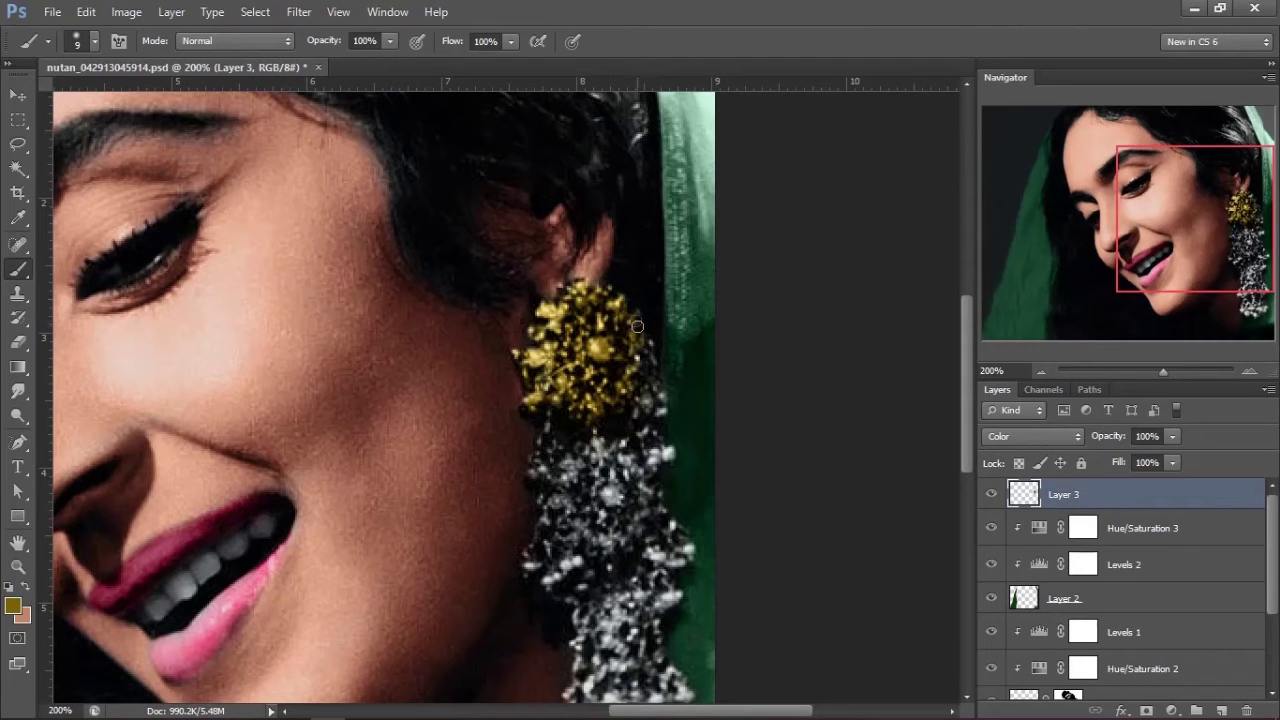
Step: Paint the earring's silver middle and lower drops gold
{"action": "scroll", "coordinate": [650, 370], "scroll_direction": "down", "scroll_amount": 2}
{"action": "scroll", "coordinate": [650, 375], "scroll_direction": "down", "scroll_amount": 2}
{"action": "scroll", "coordinate": [650, 378], "scroll_direction": "down", "scroll_amount": 2}
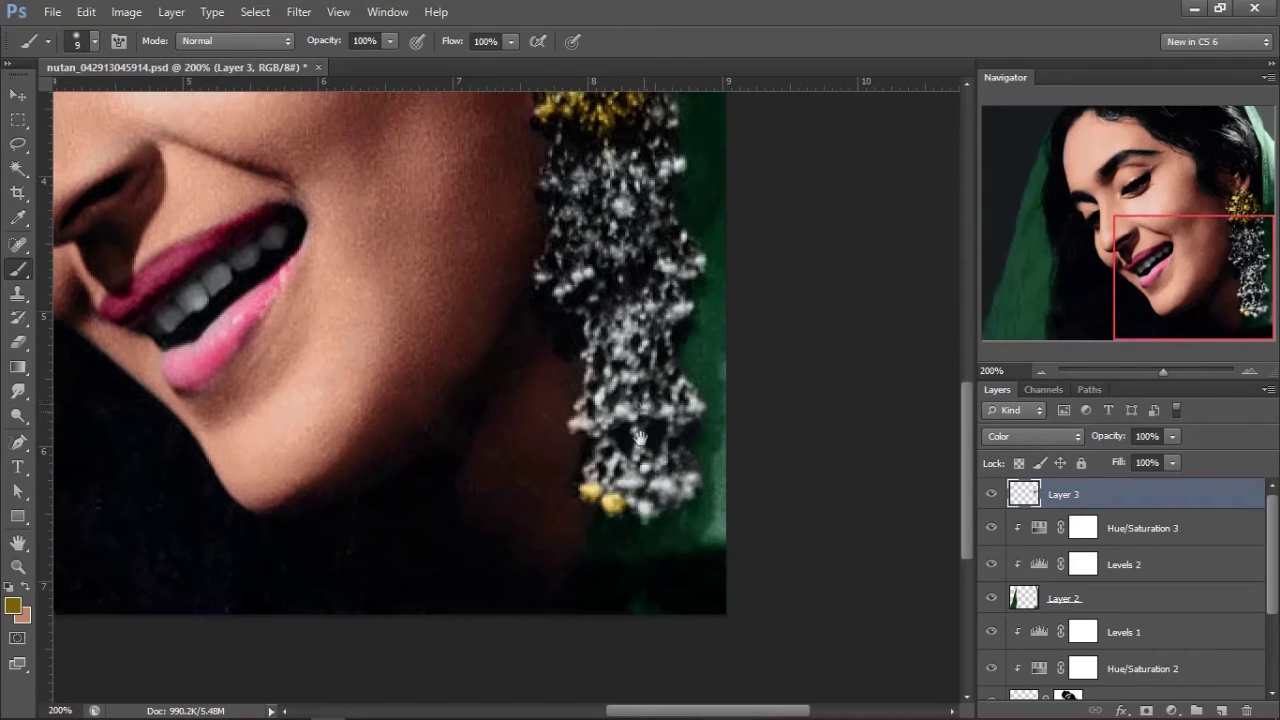
{"action": "scroll", "coordinate": [643, 400], "scroll_direction": "up", "scroll_amount": 2}
{"action": "scroll", "coordinate": [580, 332], "scroll_direction": "up", "scroll_amount": 2}
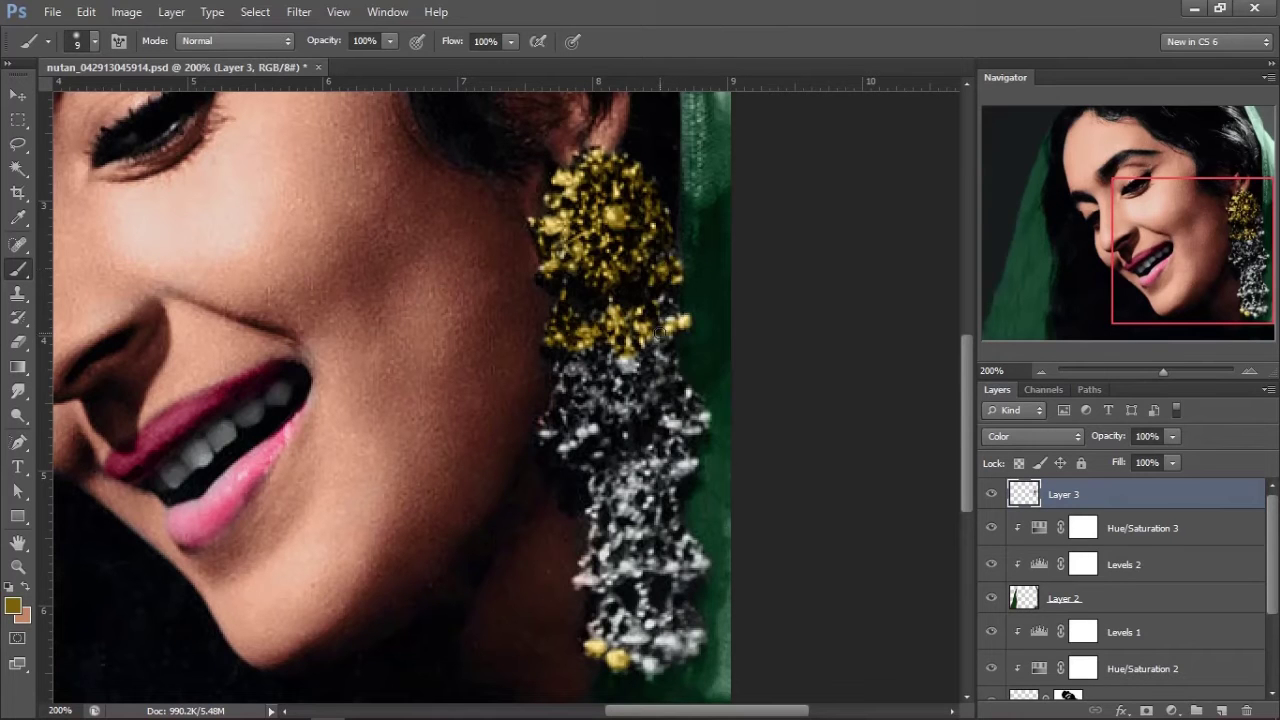
{"action": "scroll", "coordinate": [588, 372], "scroll_direction": "down", "scroll_amount": 1}
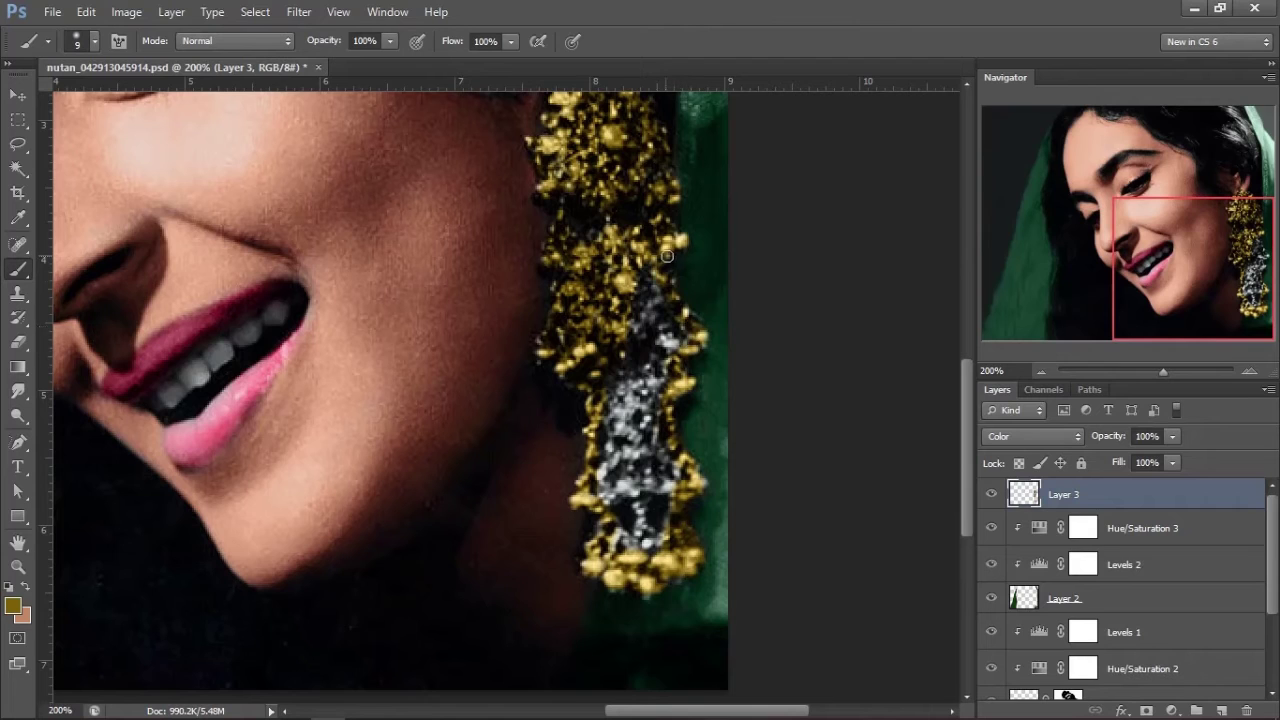
{"action": "key", "text": "bracketright"}
{"action": "mouse_move", "coordinate": [634, 323]}
{"action": "left_mouse_down"}
{"action": "mouse_move", "coordinate": [650, 300]}
{"action": "mouse_move", "coordinate": [665, 345]}
{"action": "mouse_move", "coordinate": [610, 487]}
{"action": "left_mouse_up"}
{"action": "key", "text": "bracketleft"}
{"action": "key", "text": "bracketleft"}
{"action": "left_click_drag", "start_coordinate": [640, 440], "coordinate": [662, 455]}
{"action": "left_click_drag", "start_coordinate": [668, 312], "coordinate": [660, 395]}
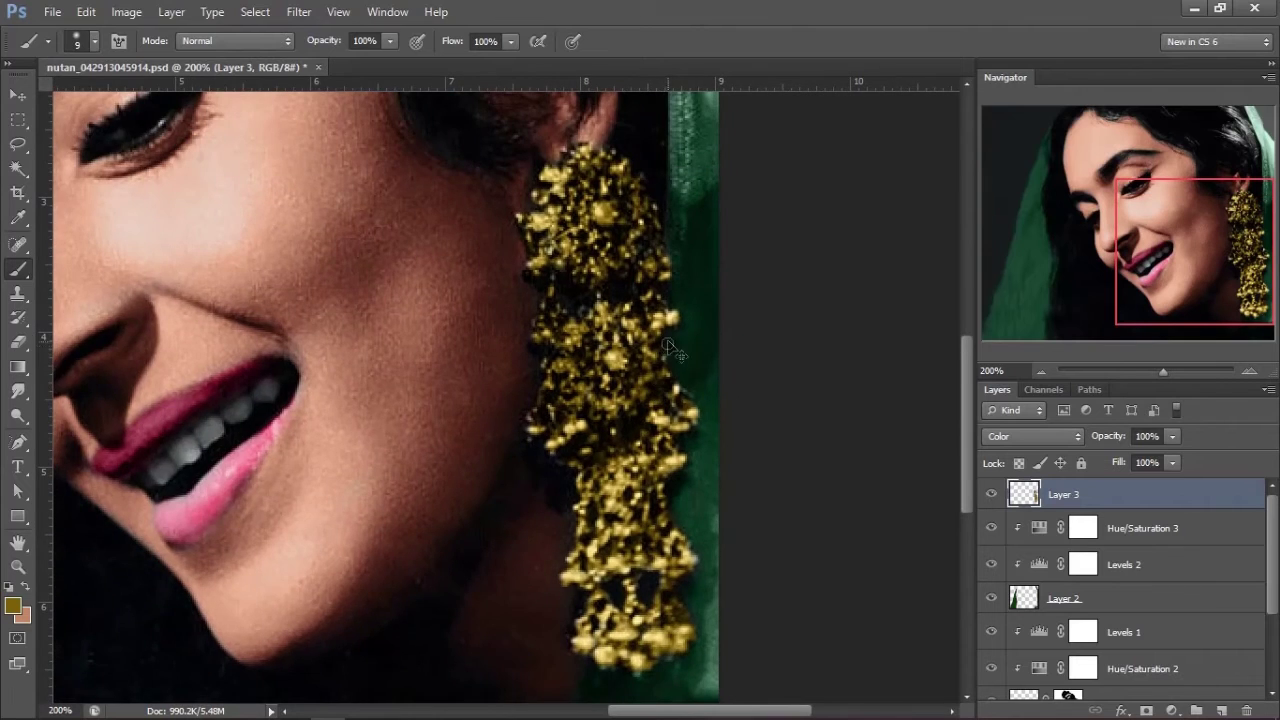
{"action": "key", "text": "ctrl+minus"}
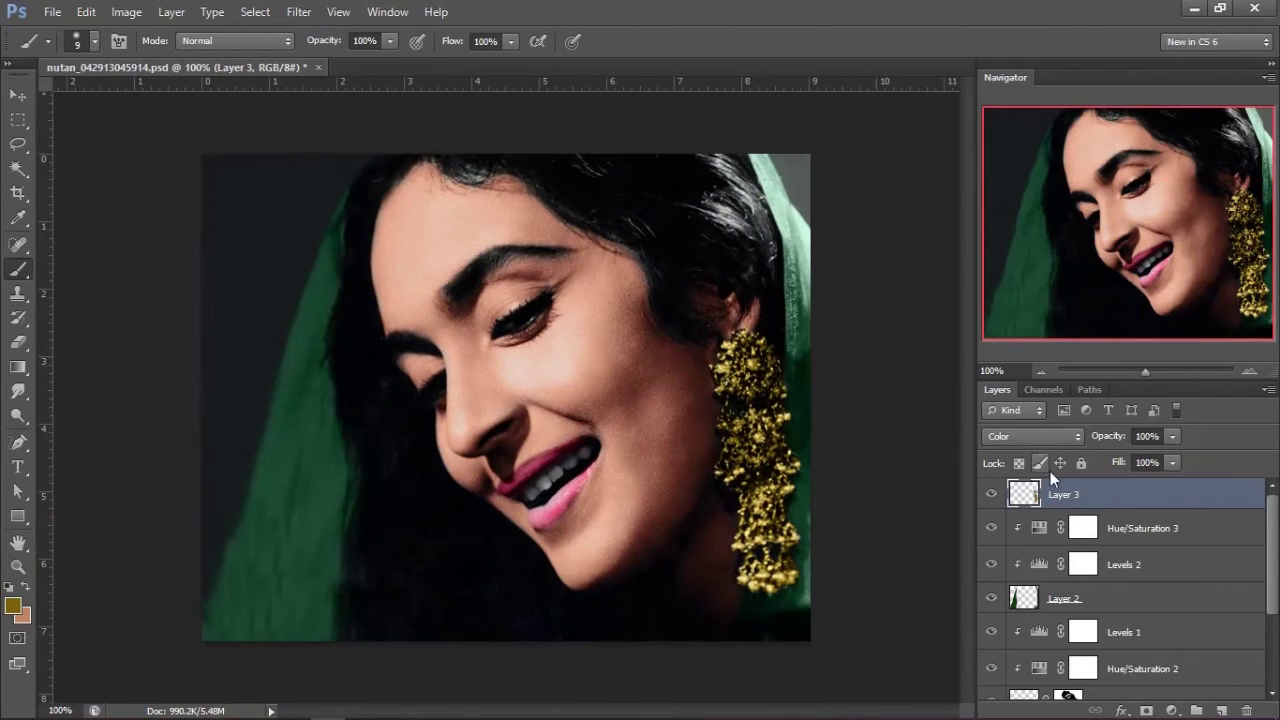
Step: Add a clipped Hue/Saturation 4 (Hue -6, Saturation +28) for the earring, then a new Layer 4
{"action": "left_click", "coordinate": [1172, 710]}
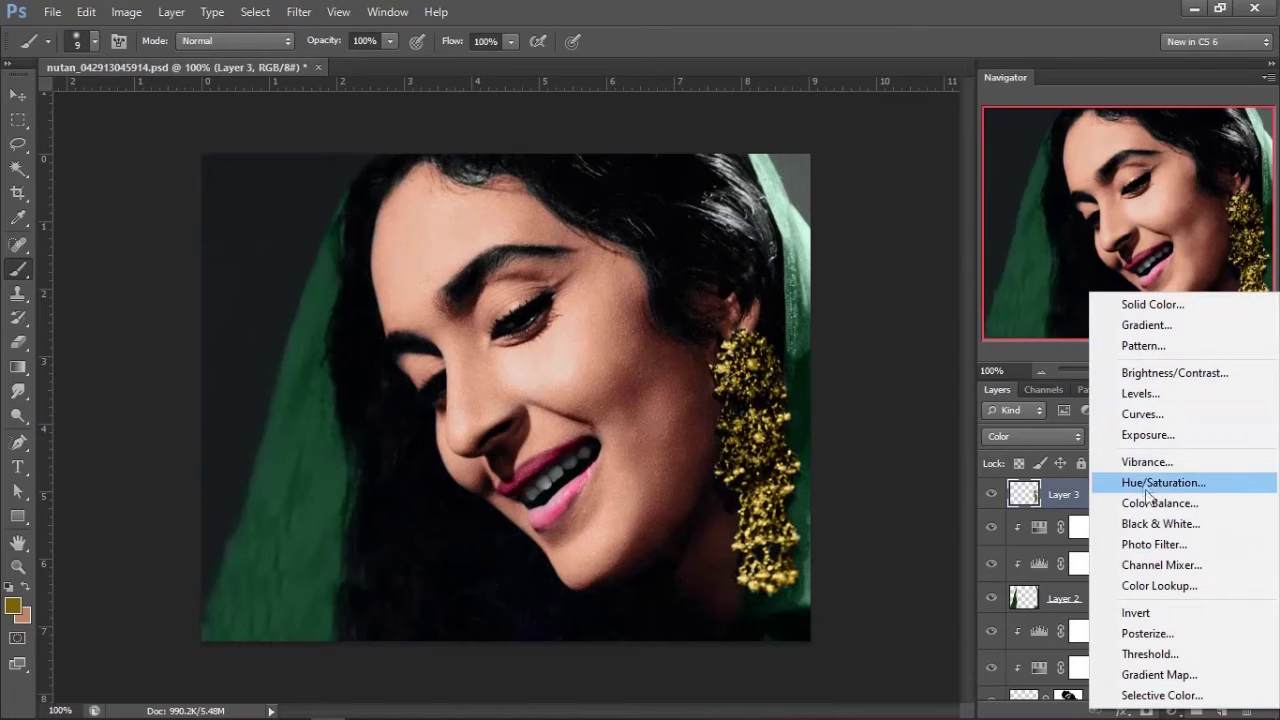
{"action": "left_click", "coordinate": [1152, 482]}
{"action": "left_click", "coordinate": [841, 453]}
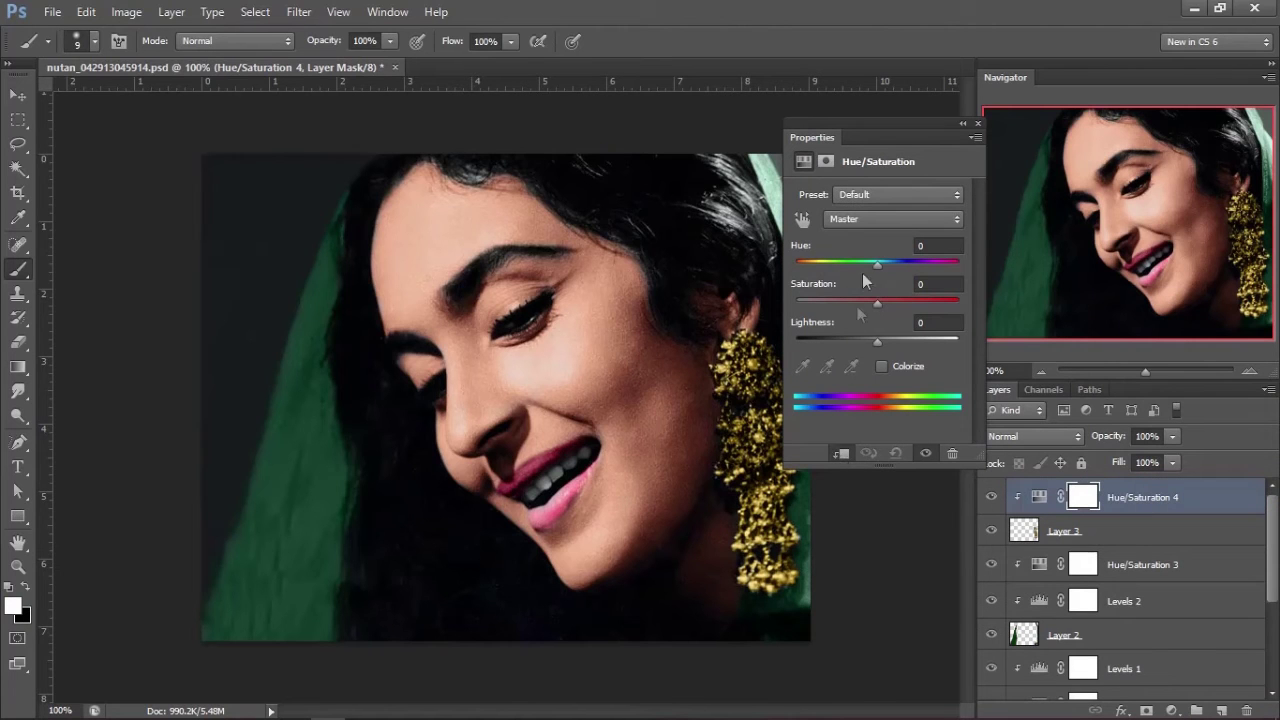
{"action": "mouse_move", "coordinate": [883, 265]}
{"action": "left_mouse_down"}
{"action": "mouse_move", "coordinate": [870, 264]}
{"action": "mouse_move", "coordinate": [855, 304]}
{"action": "left_mouse_up"}
{"action": "left_click", "coordinate": [977, 125]}
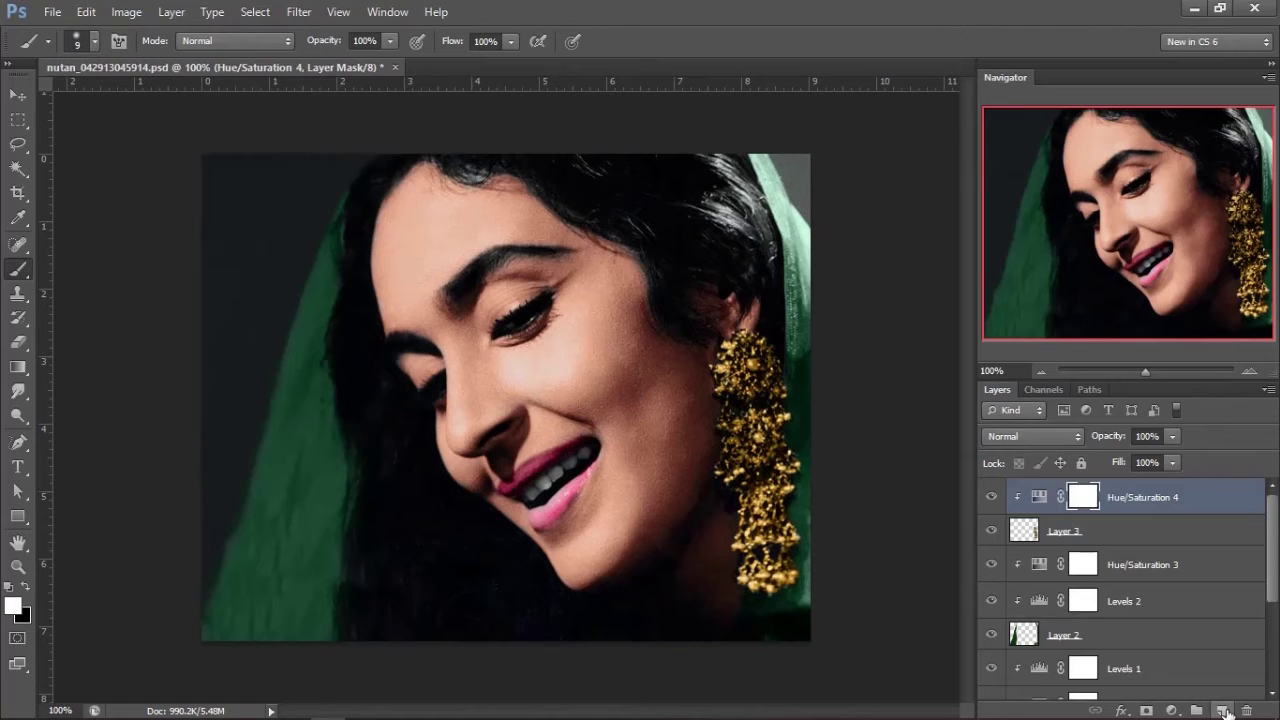
{"action": "left_click", "coordinate": [1222, 710]}
{"action": "left_click", "coordinate": [13, 605]}
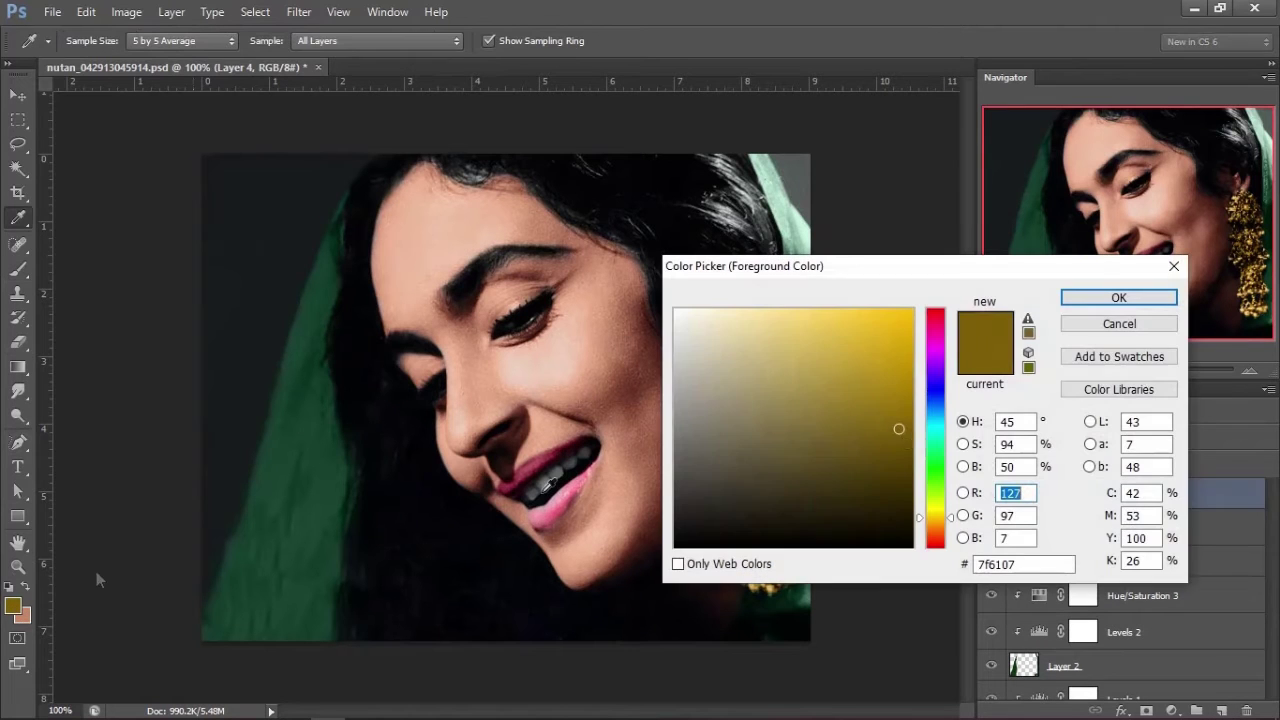
Step: Choose a deep magenta colour and set Layer 4 to Color blending
{"action": "left_click_drag", "start_coordinate": [937, 363], "coordinate": [940, 331]}
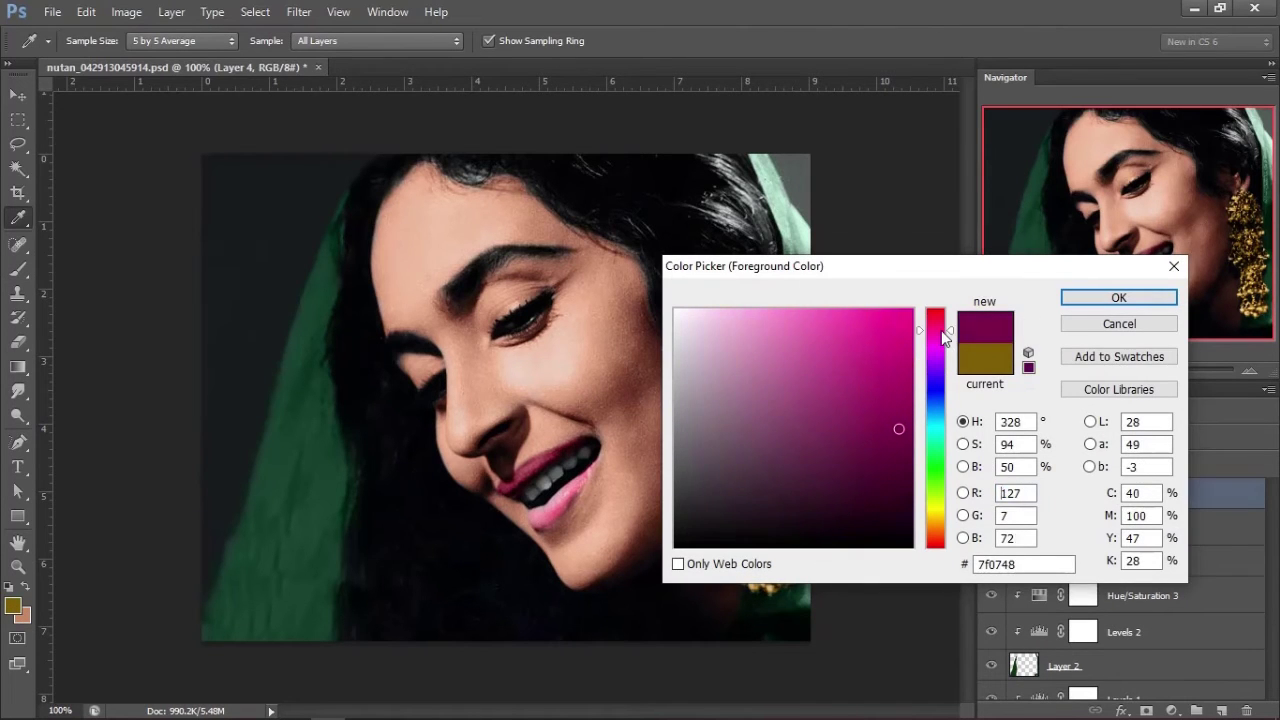
{"action": "left_click", "coordinate": [1119, 297]}
{"action": "key", "text": "b"}
{"action": "key", "text": "z"}
{"action": "left_click", "coordinate": [778, 366]}
{"action": "key", "text": "shift+alt+c"}
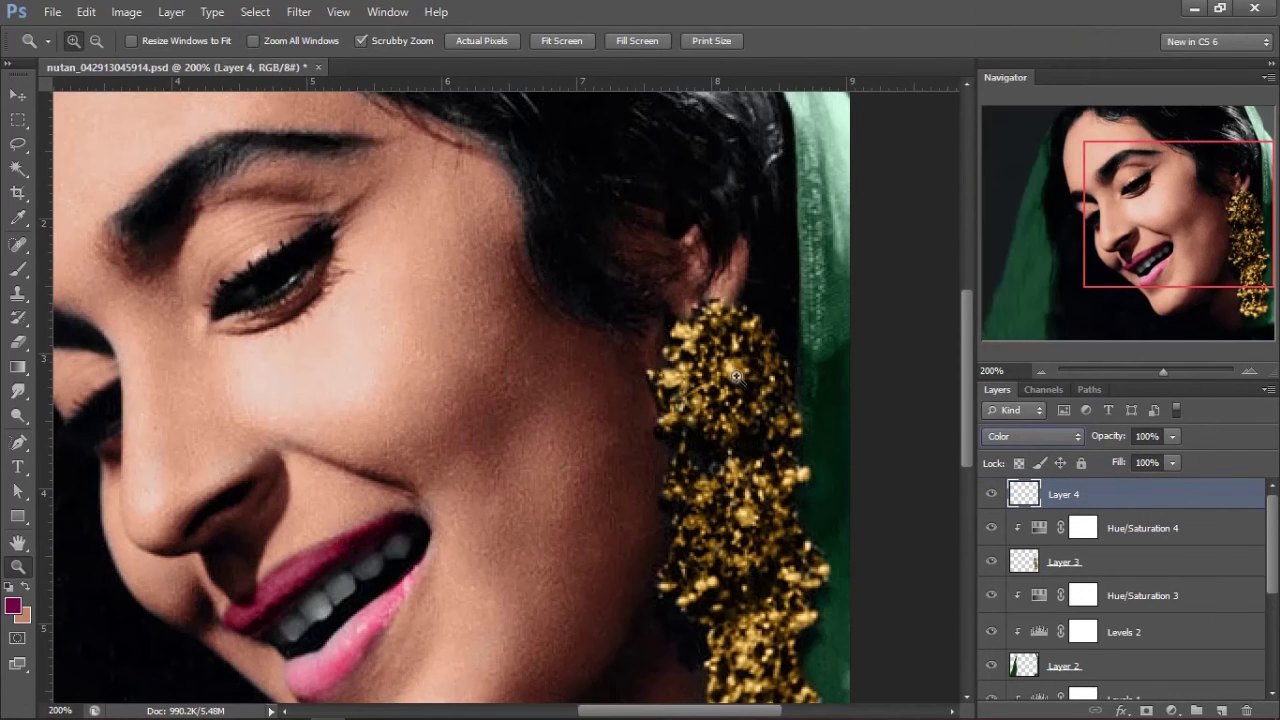
{"action": "left_click", "coordinate": [18, 272]}
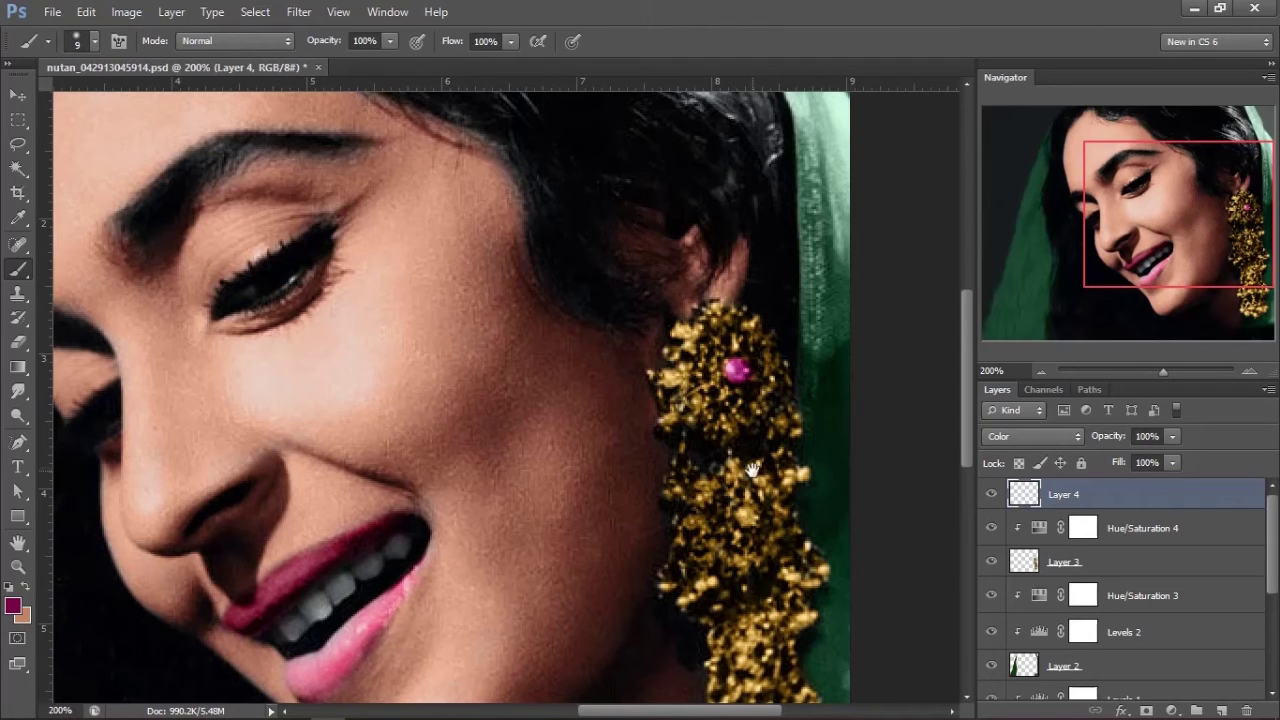
Step: Paint the earring's beads and drops pink, then zoom back out to the whole portrait
{"action": "left_click_drag", "start_coordinate": [751, 468], "coordinate": [748, 400]}
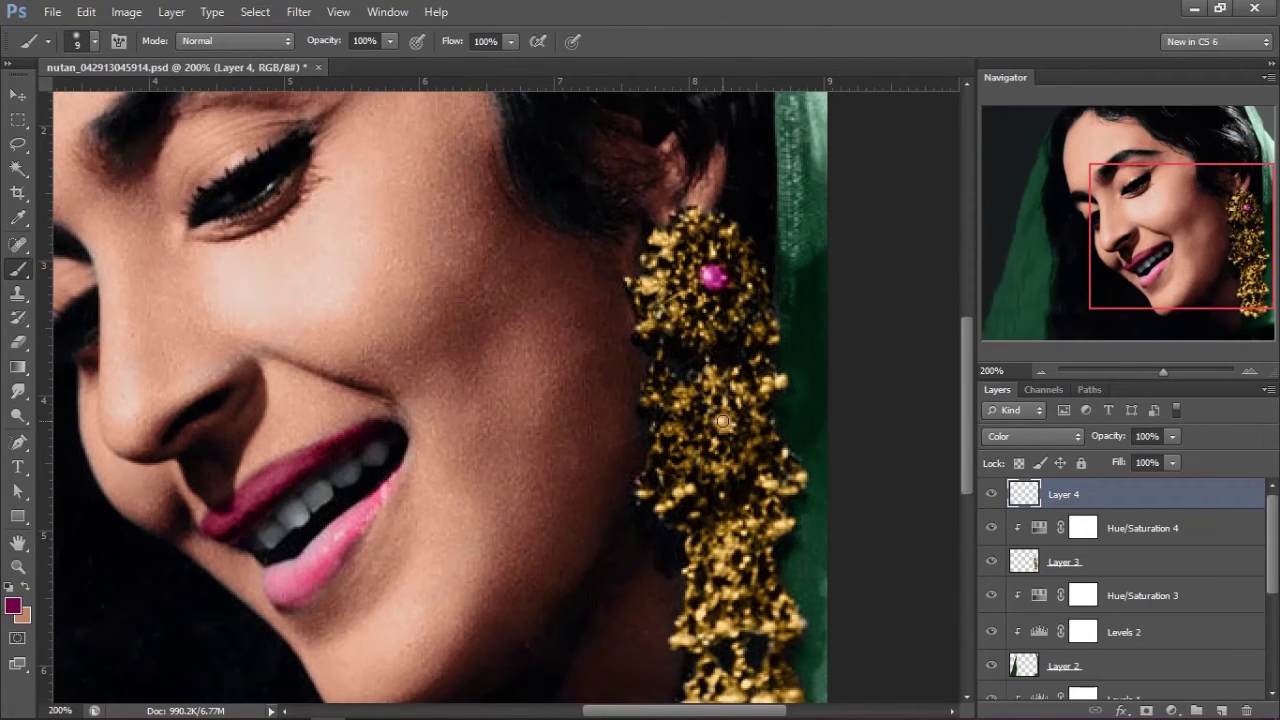
{"action": "left_click_drag", "start_coordinate": [745, 430], "coordinate": [743, 308]}
{"action": "left_click_drag", "start_coordinate": [753, 537], "coordinate": [761, 487]}
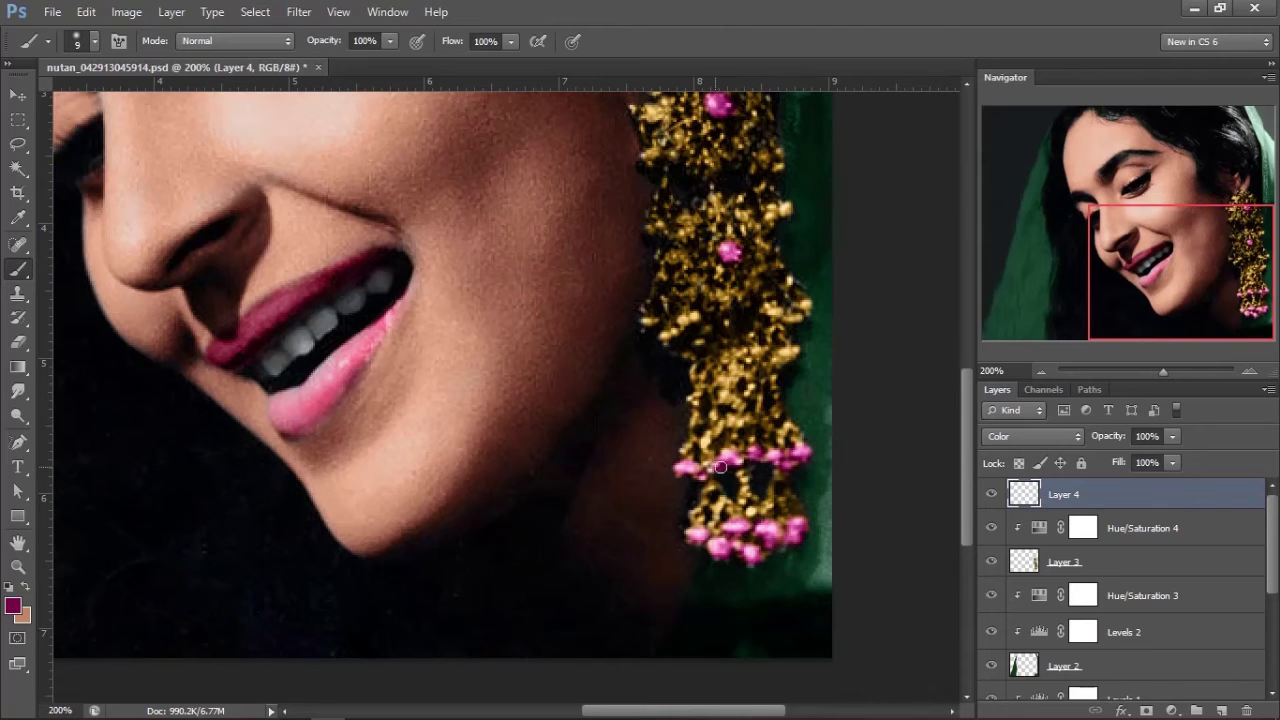
{"action": "scroll", "coordinate": [785, 408], "scroll_direction": "up", "scroll_amount": 2}
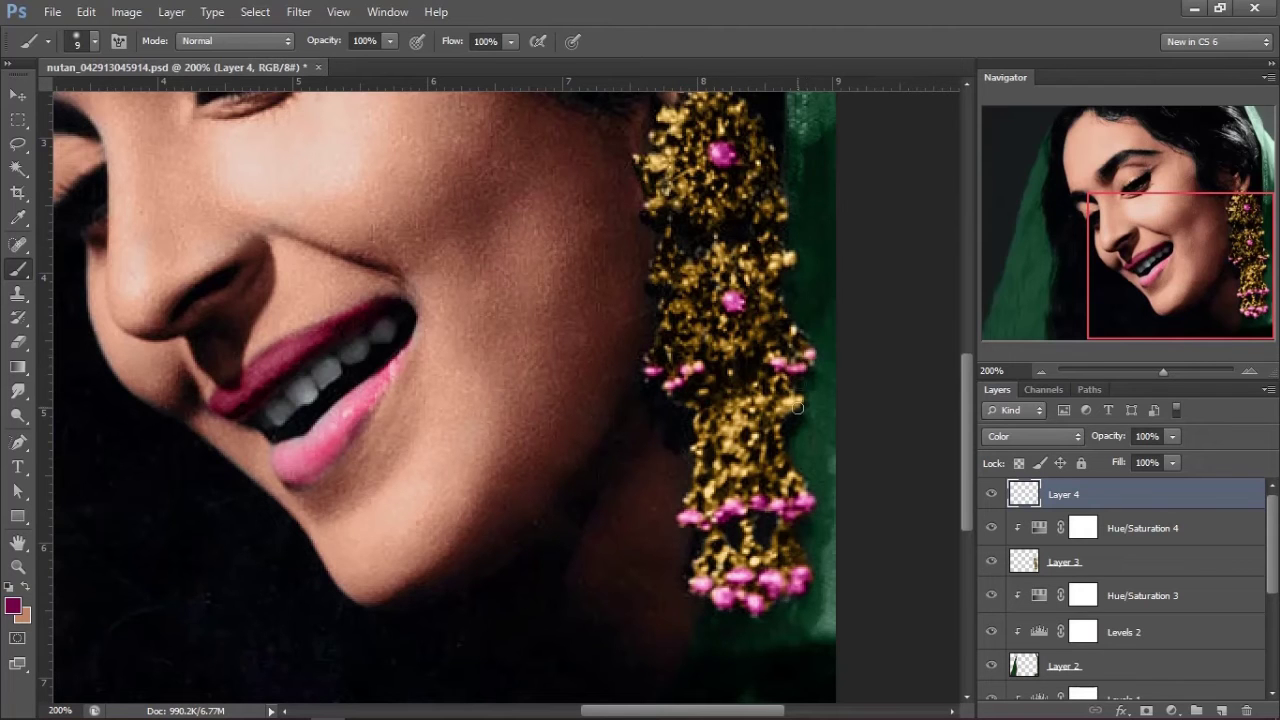
{"action": "scroll", "coordinate": [812, 328], "scroll_direction": "up", "scroll_amount": 2}
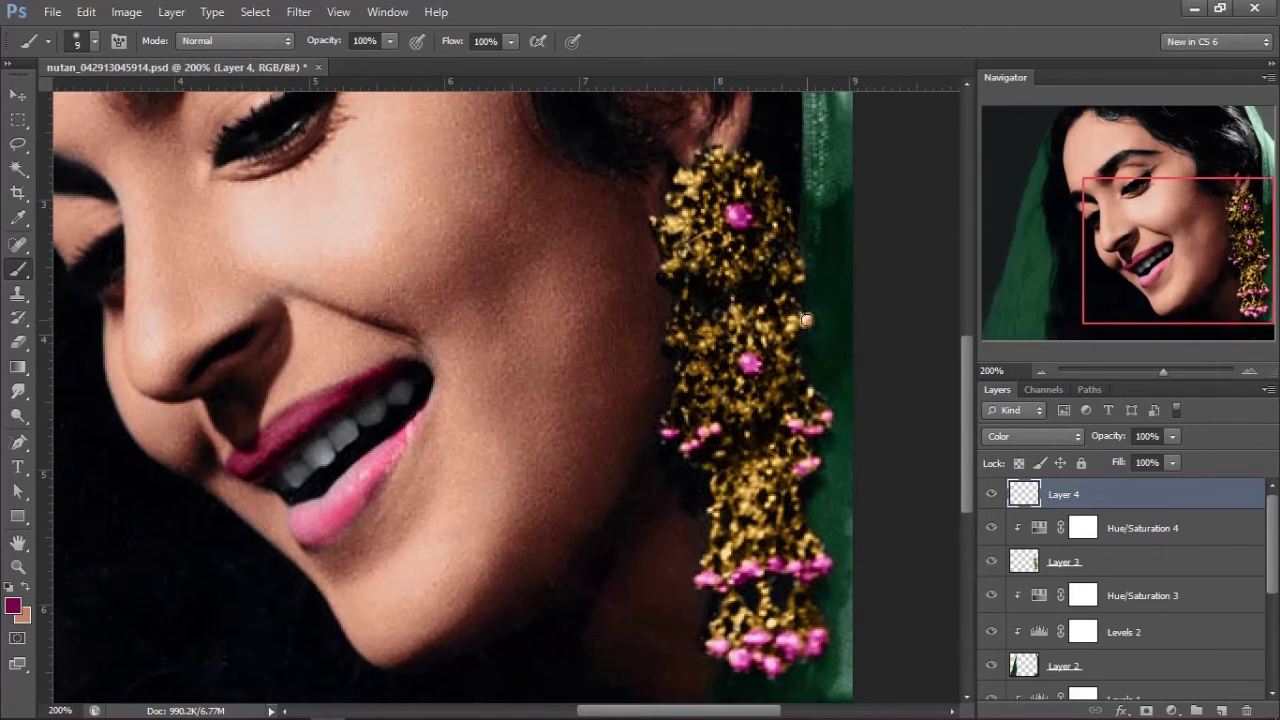
{"action": "scroll", "coordinate": [781, 298], "scroll_direction": "up", "scroll_amount": 2}
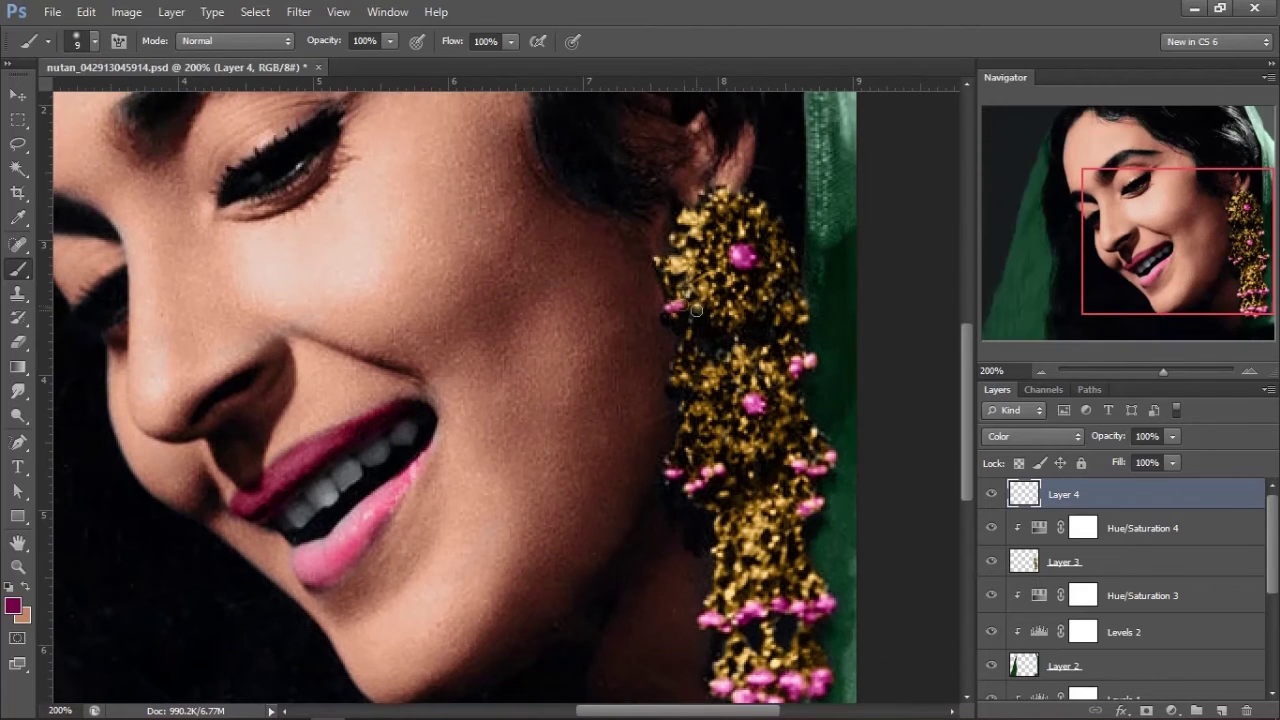
{"action": "scroll", "coordinate": [771, 322], "scroll_direction": "down", "scroll_amount": 1}
{"action": "scroll", "coordinate": [771, 322], "scroll_direction": "left", "scroll_amount": 1}
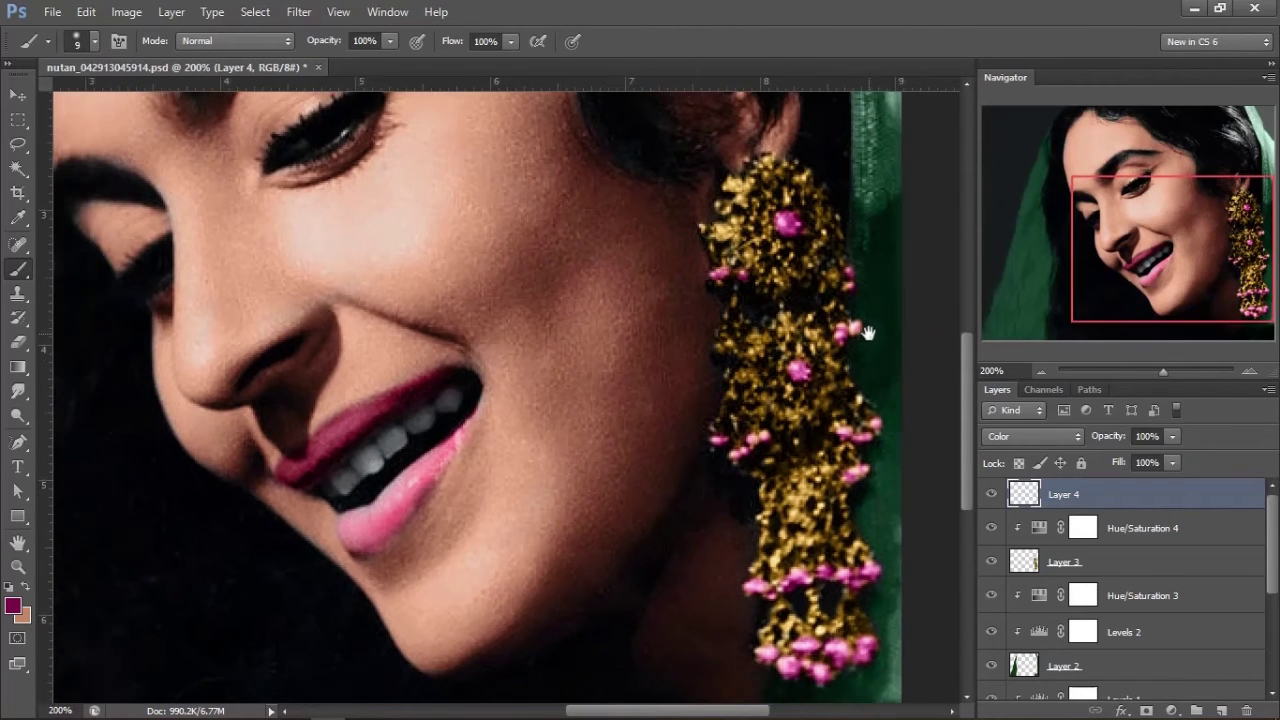
{"action": "key", "text": "ctrl+minus"}
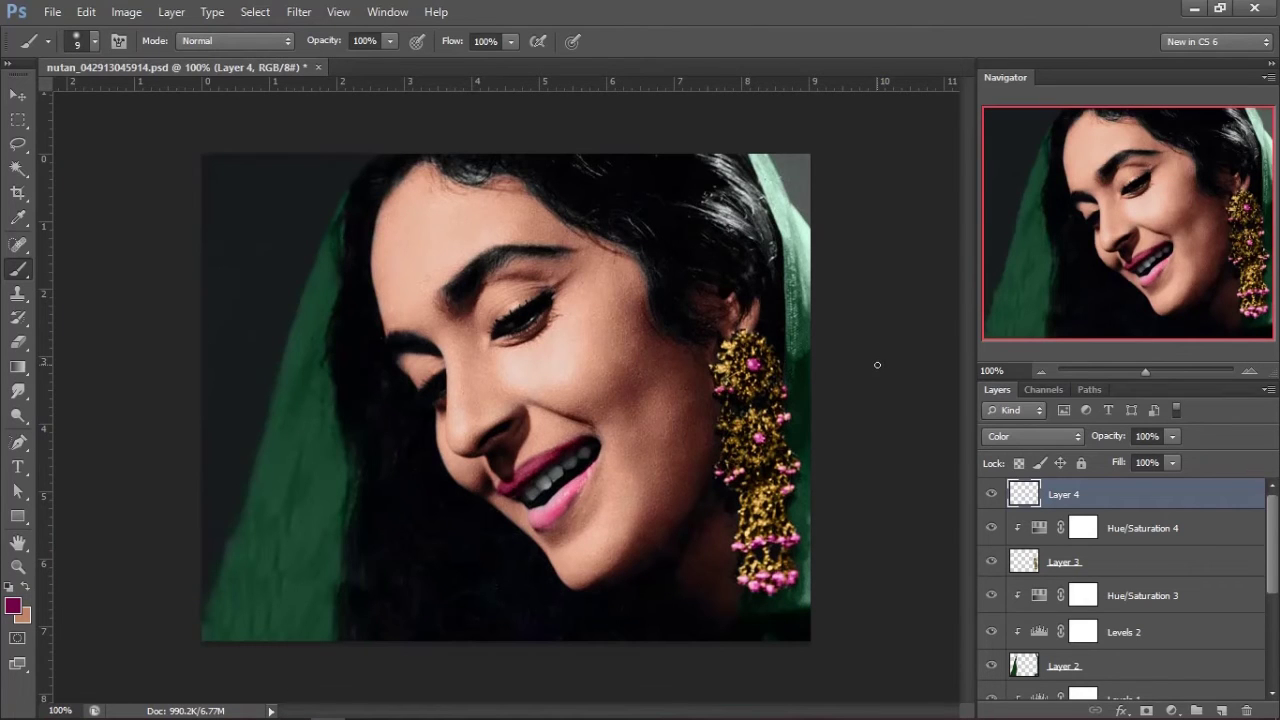
Step: Zoom in on the mouth and earring and select the Gradient Map 1 layer
{"action": "mouse_move", "coordinate": [585, 371]}
{"action": "left_mouse_down"}
{"action": "mouse_move", "coordinate": [627, 279]}
{"action": "mouse_move", "coordinate": [554, 358]}
{"action": "left_mouse_up"}
{"action": "key", "text": "z"}
{"action": "left_click", "coordinate": [677, 249]}
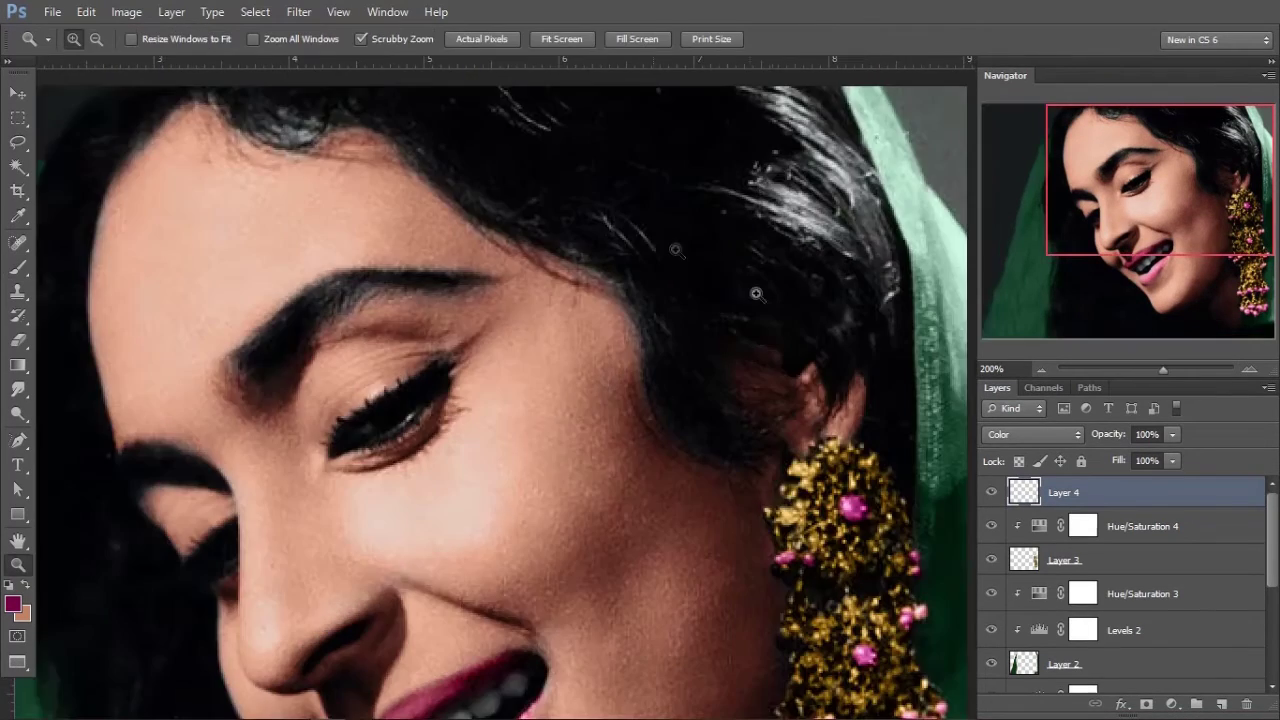
{"action": "left_click_drag", "start_coordinate": [768, 366], "coordinate": [652, 40]}
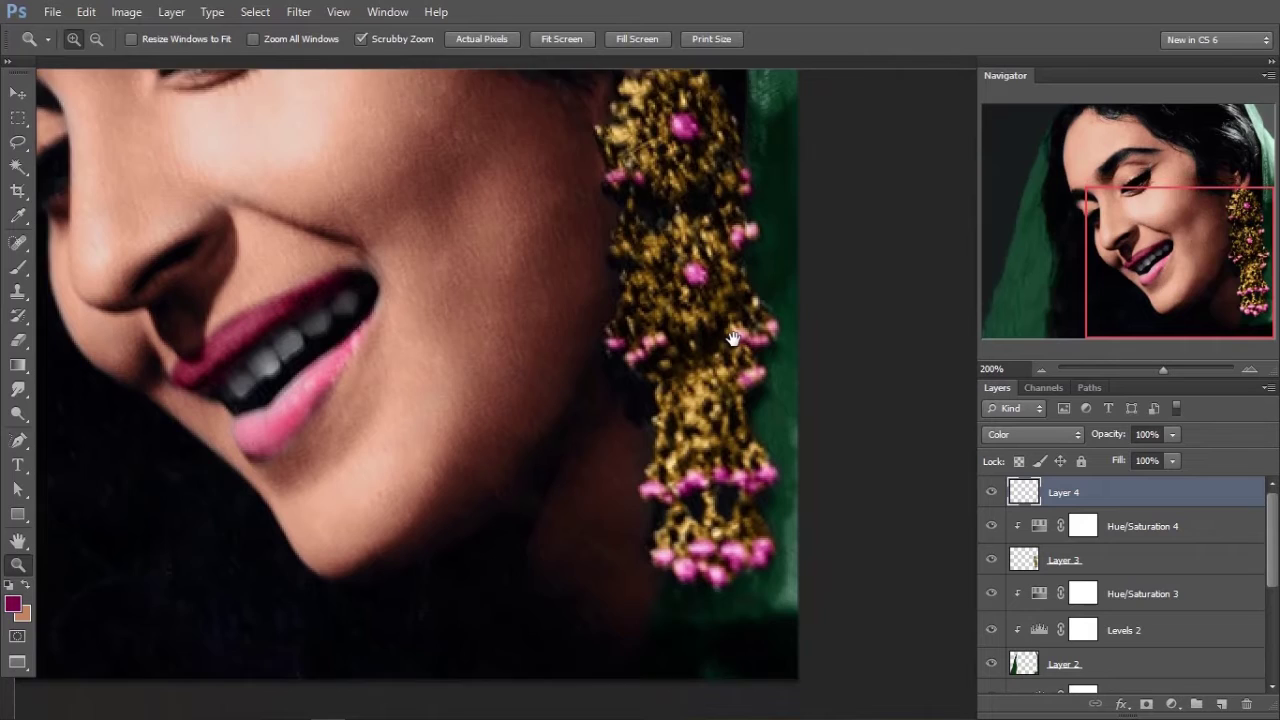
{"action": "left_click_drag", "start_coordinate": [727, 337], "coordinate": [737, 237]}
{"action": "scroll", "coordinate": [1120, 590], "scroll_direction": "down", "scroll_amount": 3}
{"action": "scroll", "coordinate": [1120, 590], "scroll_direction": "down", "scroll_amount": 3}
{"action": "left_click", "coordinate": [1124, 675]}
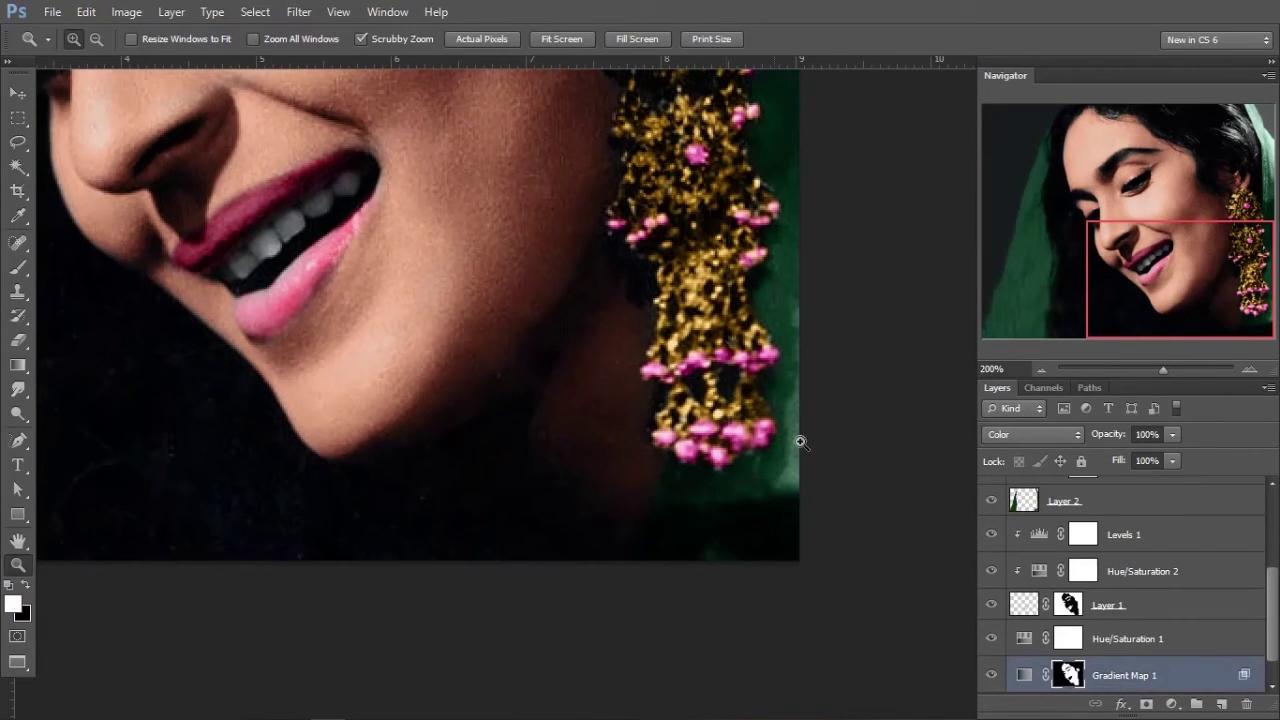
{"action": "left_click_drag", "start_coordinate": [560, 100], "coordinate": [745, 457]}
Step: Set the Brush to 67% opacity and reframe the whole portrait in the window
{"action": "key", "text": "b"}
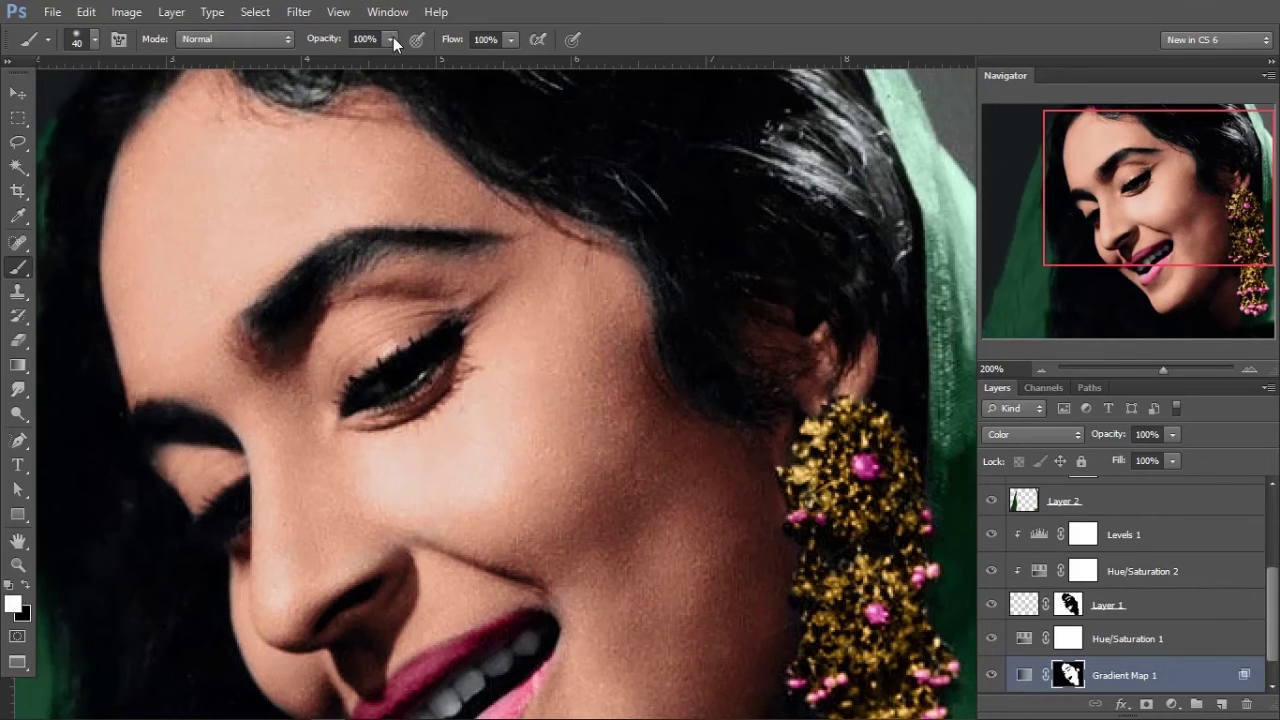
{"action": "key", "text": "6"}
{"action": "key", "text": "7"}
{"action": "left_click_drag", "start_coordinate": [456, 176], "coordinate": [590, 285]}
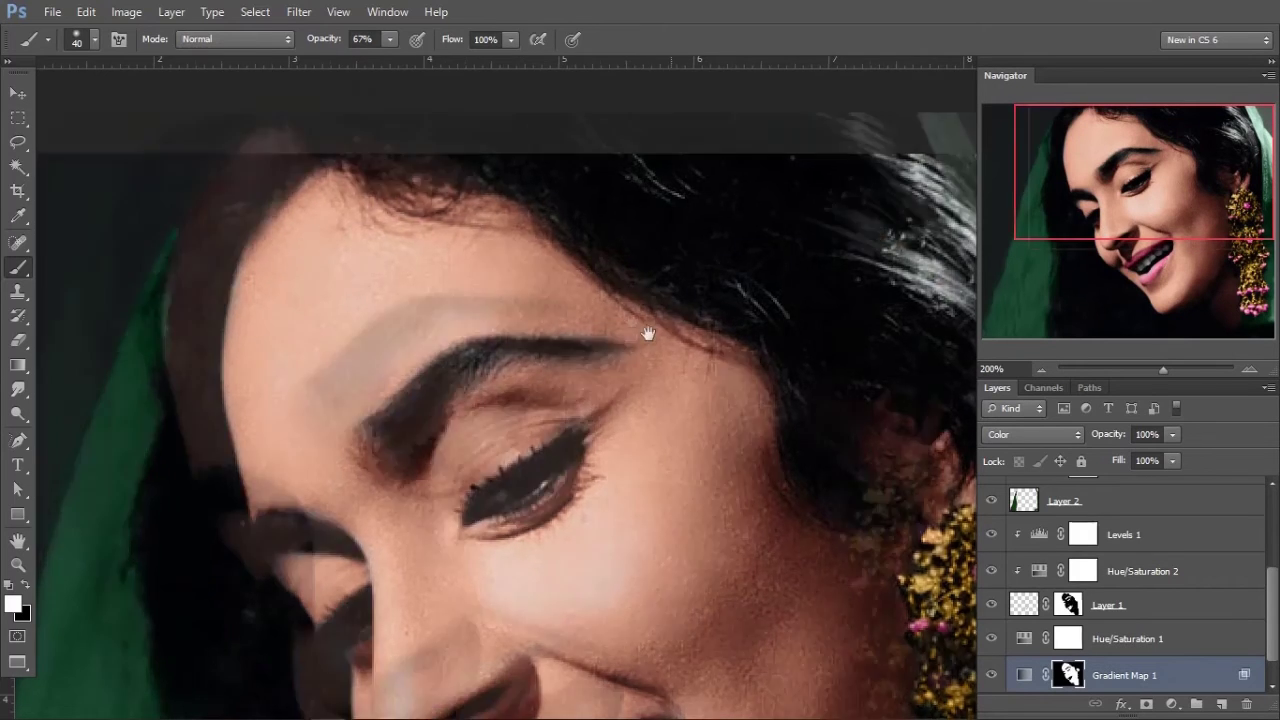
{"action": "left_click_drag", "start_coordinate": [651, 334], "coordinate": [471, 214]}
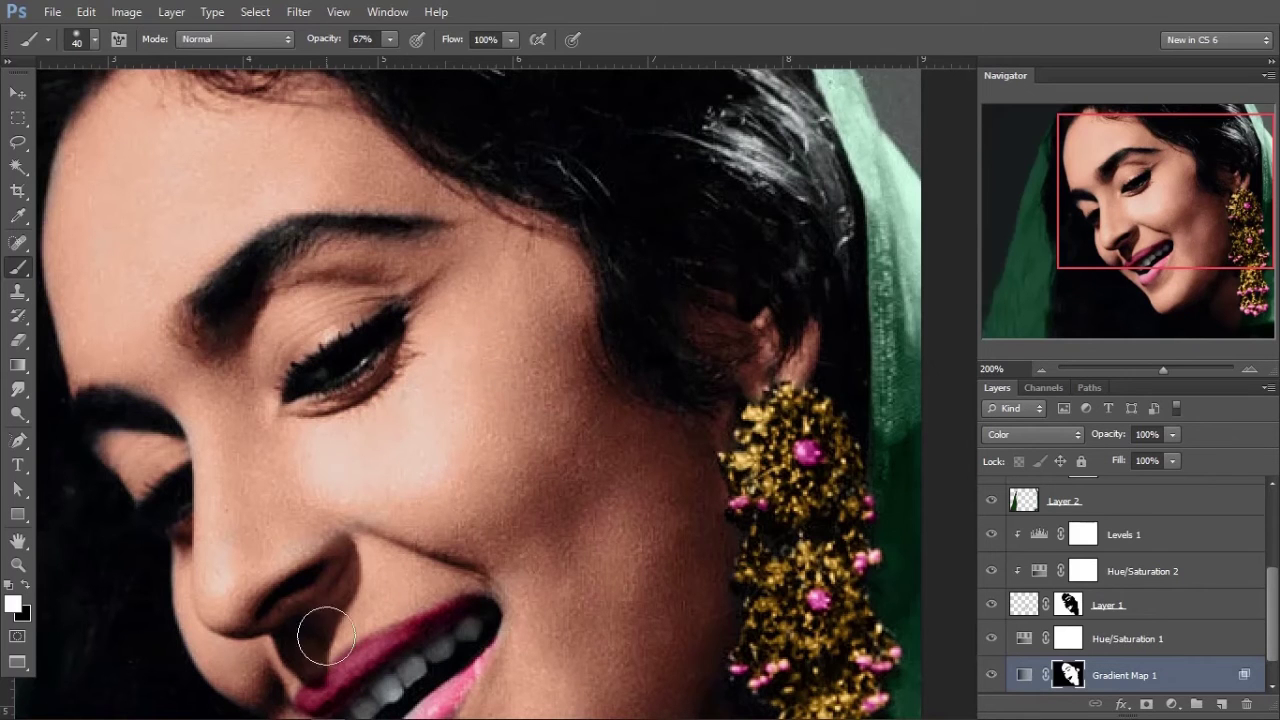
{"action": "key", "text": "ctrl+minus"}
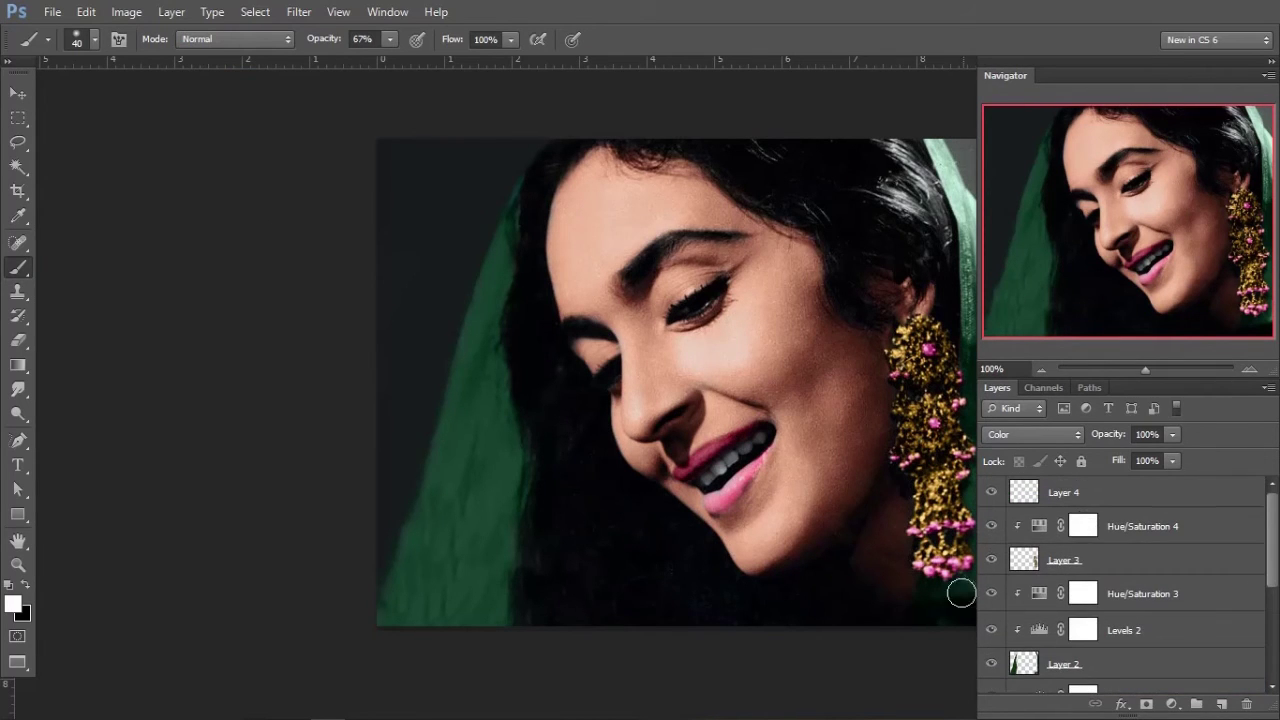
{"action": "mouse_move", "coordinate": [876, 398]}
{"action": "left_mouse_down"}
{"action": "mouse_move", "coordinate": [746, 381]}
{"action": "mouse_move", "coordinate": [695, 357]}
{"action": "left_mouse_up"}
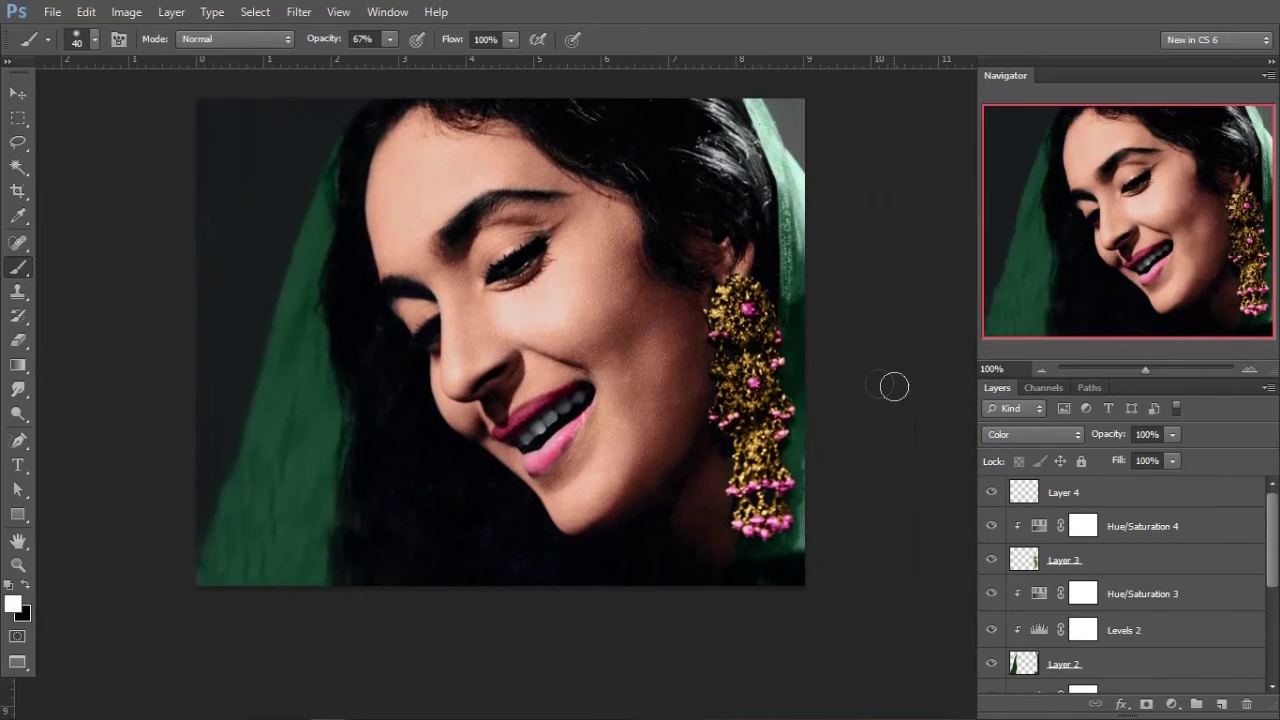
Step: Select Layer 4, choose a dark red foreground colour, and add a layer mask
{"action": "left_click", "coordinate": [1117, 526]}
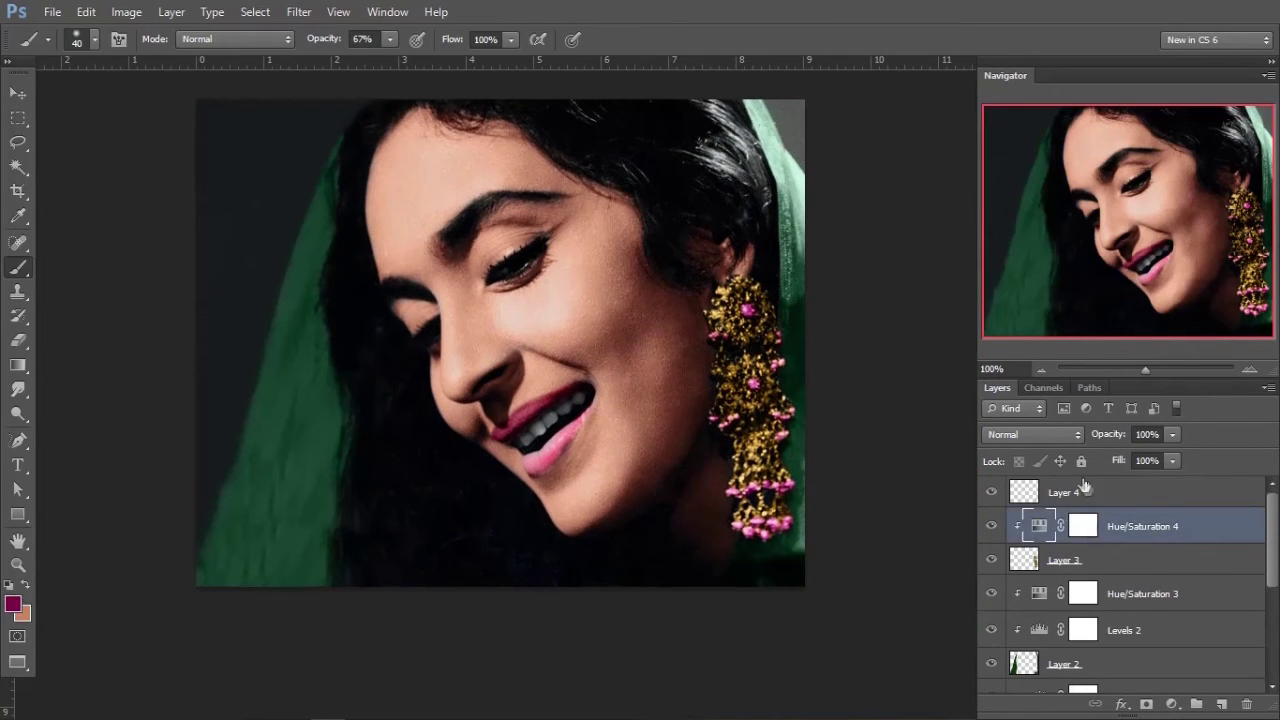
{"action": "left_click", "coordinate": [1076, 493]}
{"action": "left_click", "coordinate": [13, 603]}
{"action": "left_click_drag", "start_coordinate": [940, 330], "coordinate": [950, 308]}
{"action": "left_click", "coordinate": [1118, 297]}
{"action": "key", "text": "b"}
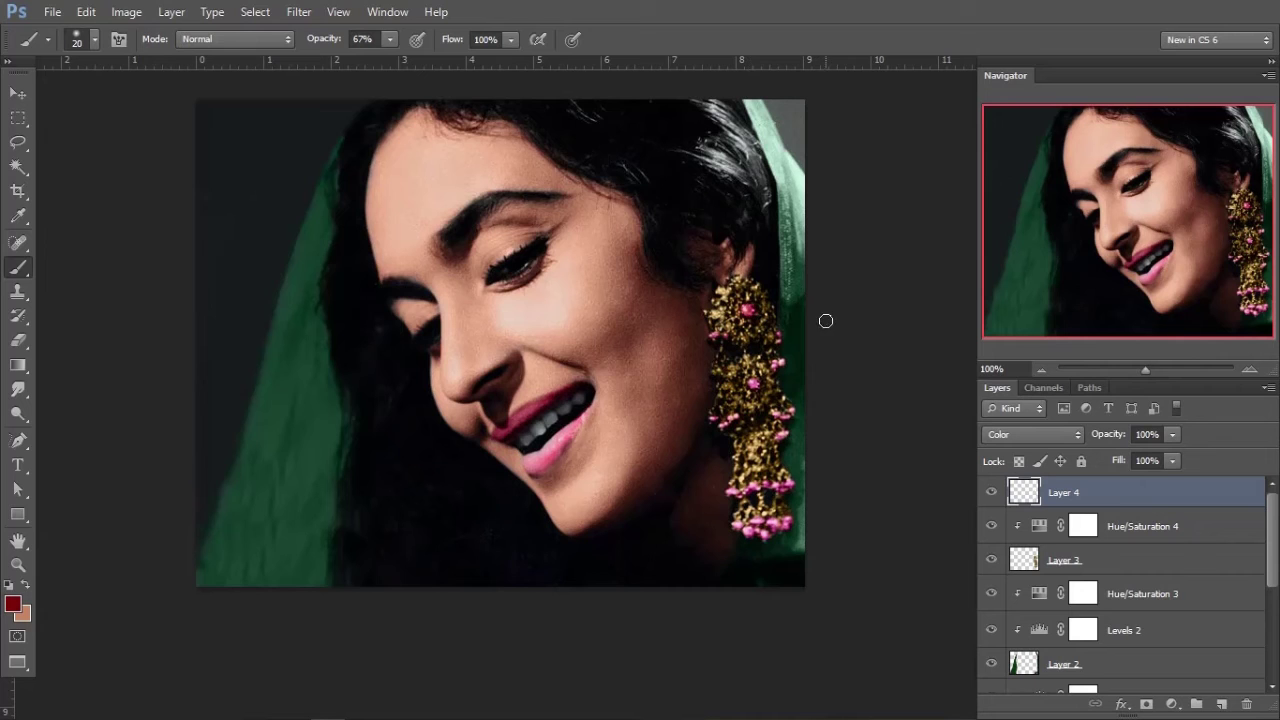
{"action": "left_click", "coordinate": [1146, 704]}
Step: Reset colours to black and white, shrink the brush, and check the eye area up close
{"action": "key", "text": "ctrl+minus"}
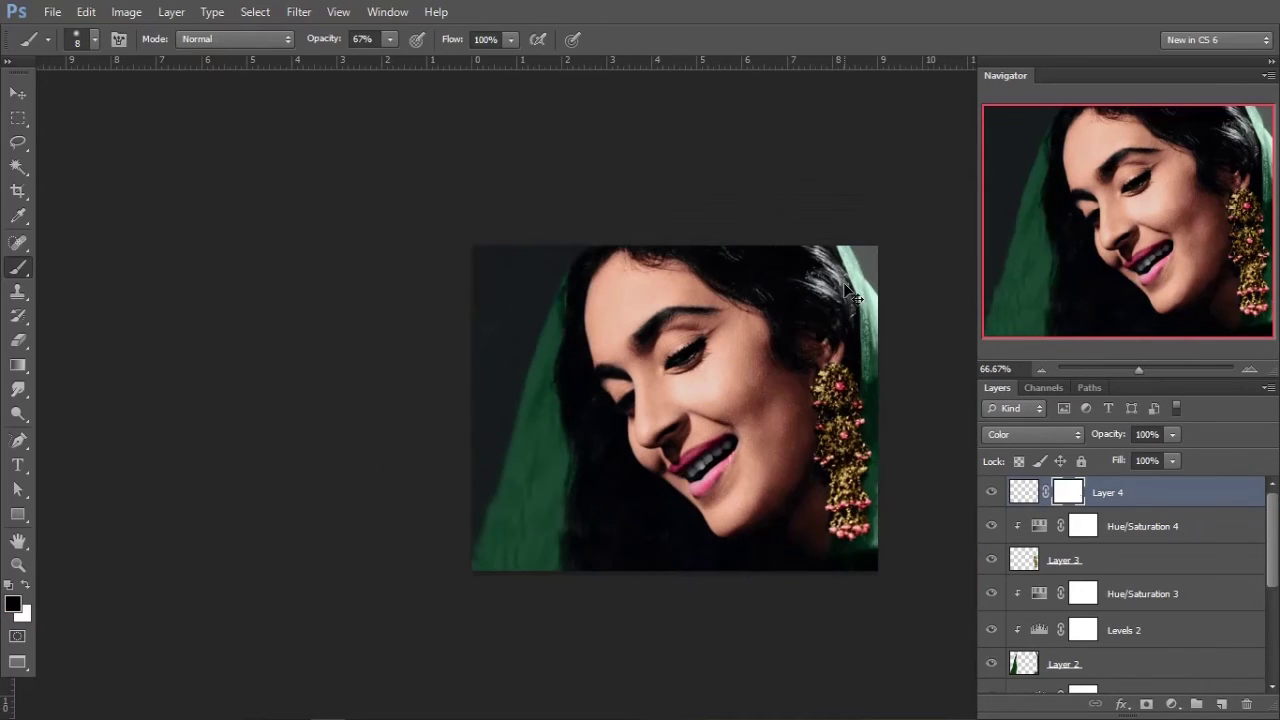
{"action": "key", "text": "bracketleft"}
{"action": "key", "text": "bracketleft"}
{"action": "key", "text": "bracketleft"}
{"action": "key", "text": "z"}
{"action": "left_click", "coordinate": [583, 308]}
{"action": "left_click", "coordinate": [634, 280]}
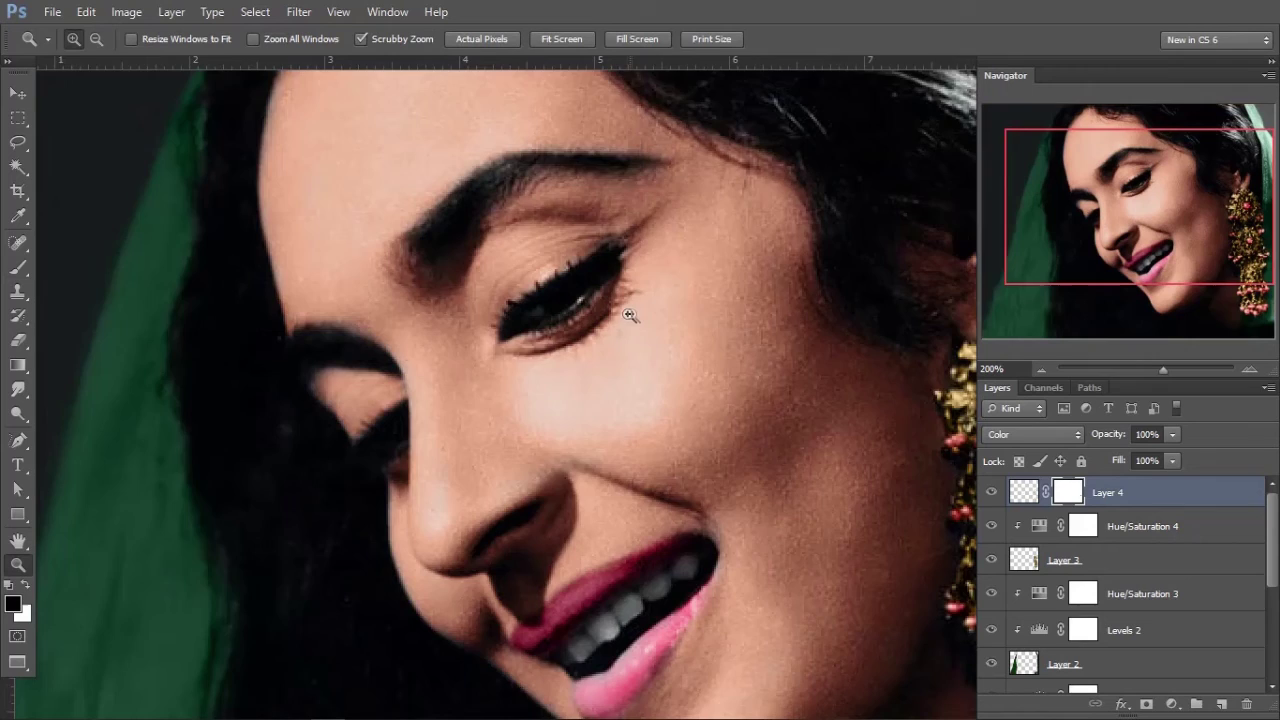
{"action": "mouse_move", "coordinate": [634, 286]}
{"action": "left_mouse_down"}
{"action": "mouse_move", "coordinate": [555, 315]}
{"action": "mouse_move", "coordinate": [531, 400]}
{"action": "left_mouse_up"}
{"action": "key", "text": "ctrl+minus"}
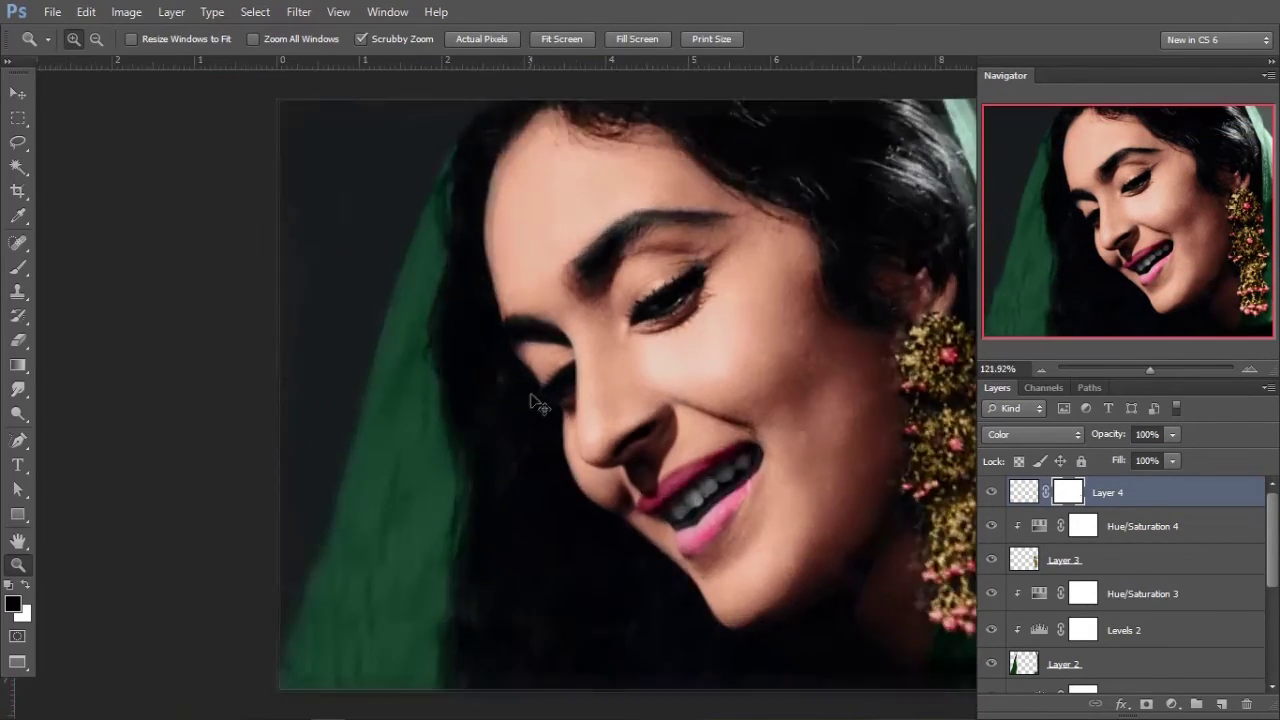
{"action": "key", "text": "ctrl+minus"}
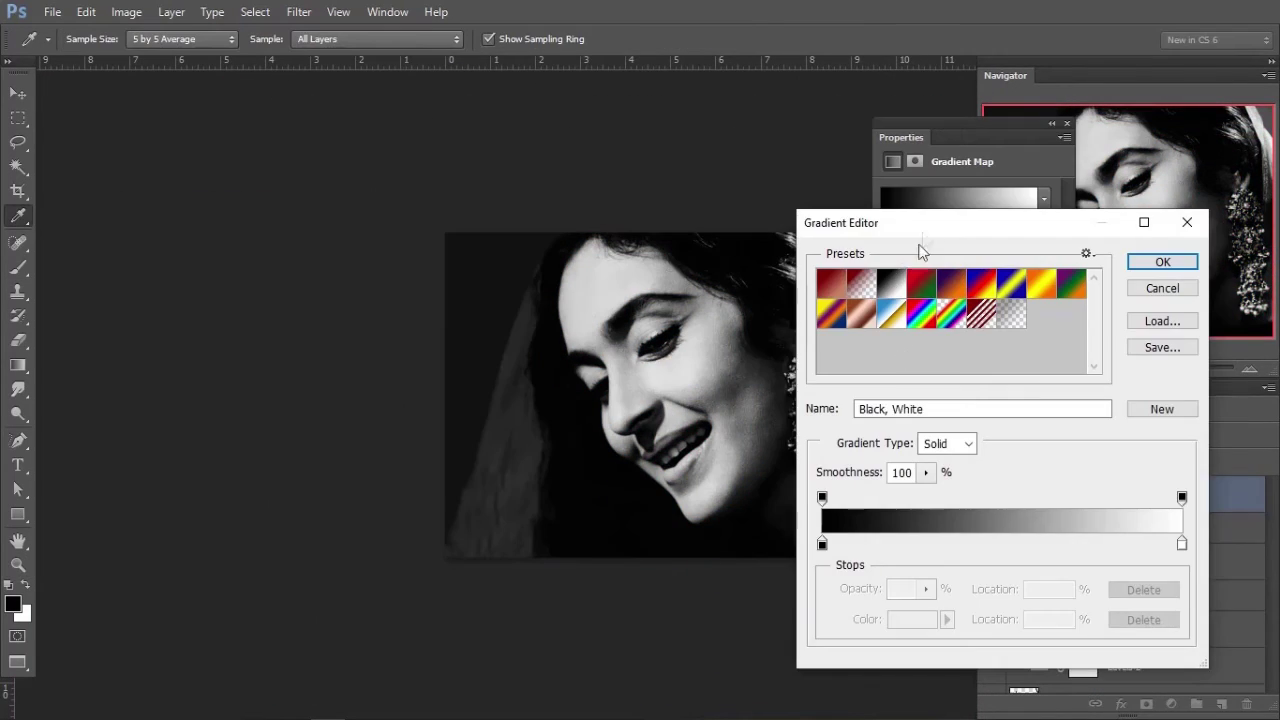
Step: Set the Gradient Map's dark stop to near-black blue CMYK 50/30/30/100 and confirm it
{"action": "left_click_drag", "start_coordinate": [920, 221], "coordinate": [1002, 211]}
{"action": "left_click", "coordinate": [904, 532]}
{"action": "left_click", "coordinate": [993, 610]}
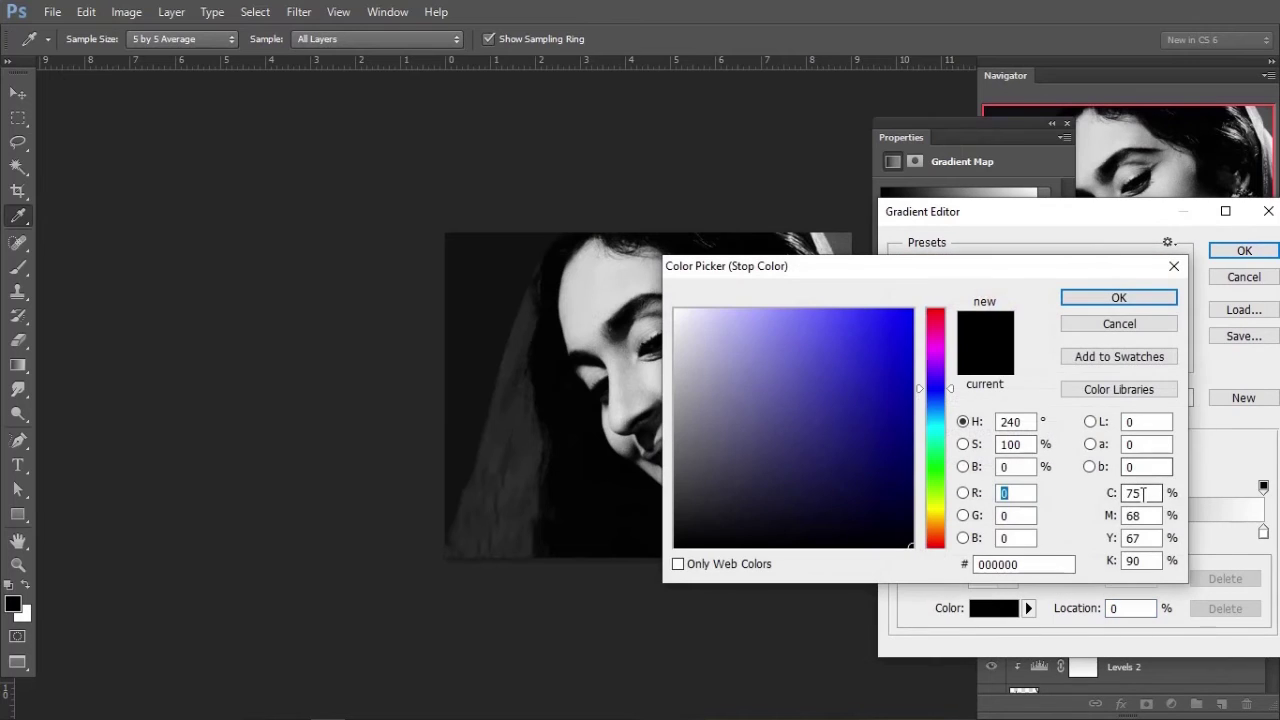
{"action": "type", "text": "50"}
{"action": "key", "text": "Tab"}
{"action": "type", "text": "30"}
{"action": "key", "text": "Tab"}
{"action": "type", "text": "30"}
{"action": "key", "text": "Tab"}
{"action": "type", "text": "100"}
{"action": "mouse_move", "coordinate": [874, 262]}
{"action": "left_mouse_down"}
{"action": "mouse_move", "coordinate": [611, 389]}
{"action": "mouse_move", "coordinate": [611, 449]}
{"action": "left_mouse_up"}
{"action": "left_click", "coordinate": [840, 500]}
{"action": "left_click", "coordinate": [1244, 250]}
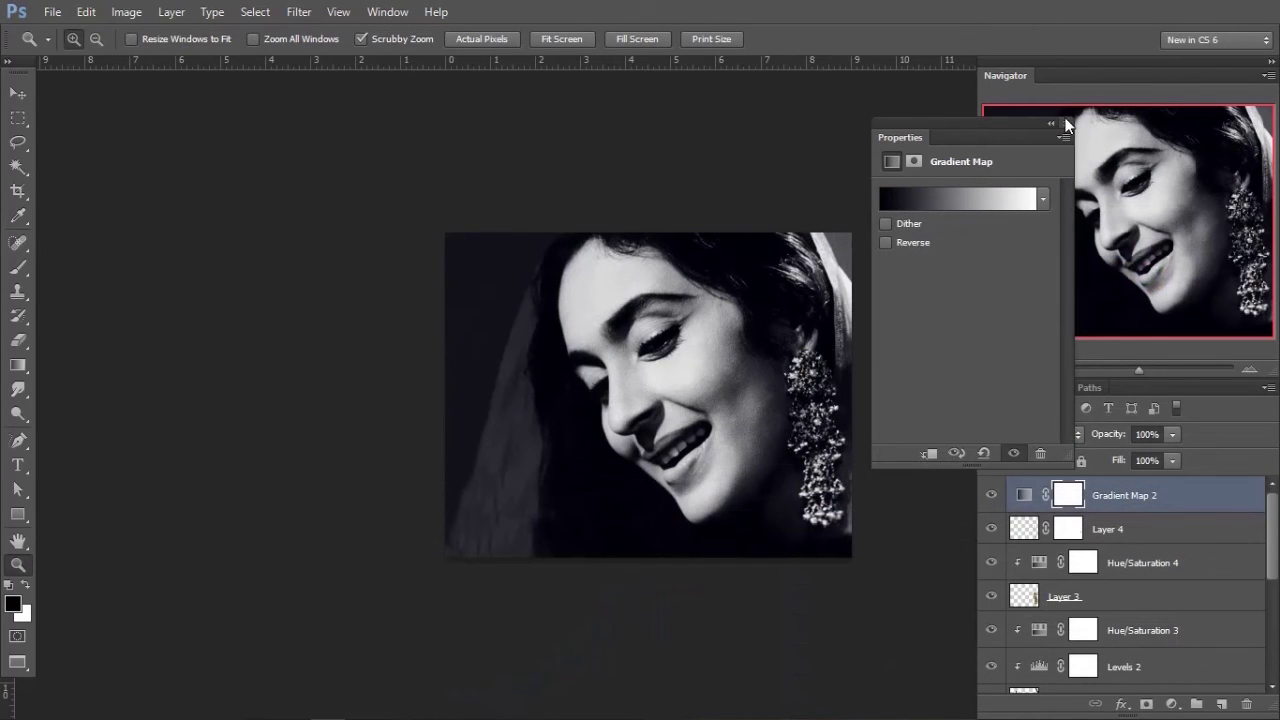
{"action": "left_click", "coordinate": [1066, 122]}
Step: Fill the gradient mask black, then paint it back over the right-side hair with a 150 px white brush
{"action": "left_click", "coordinate": [993, 495]}
{"action": "left_click", "coordinate": [993, 495]}
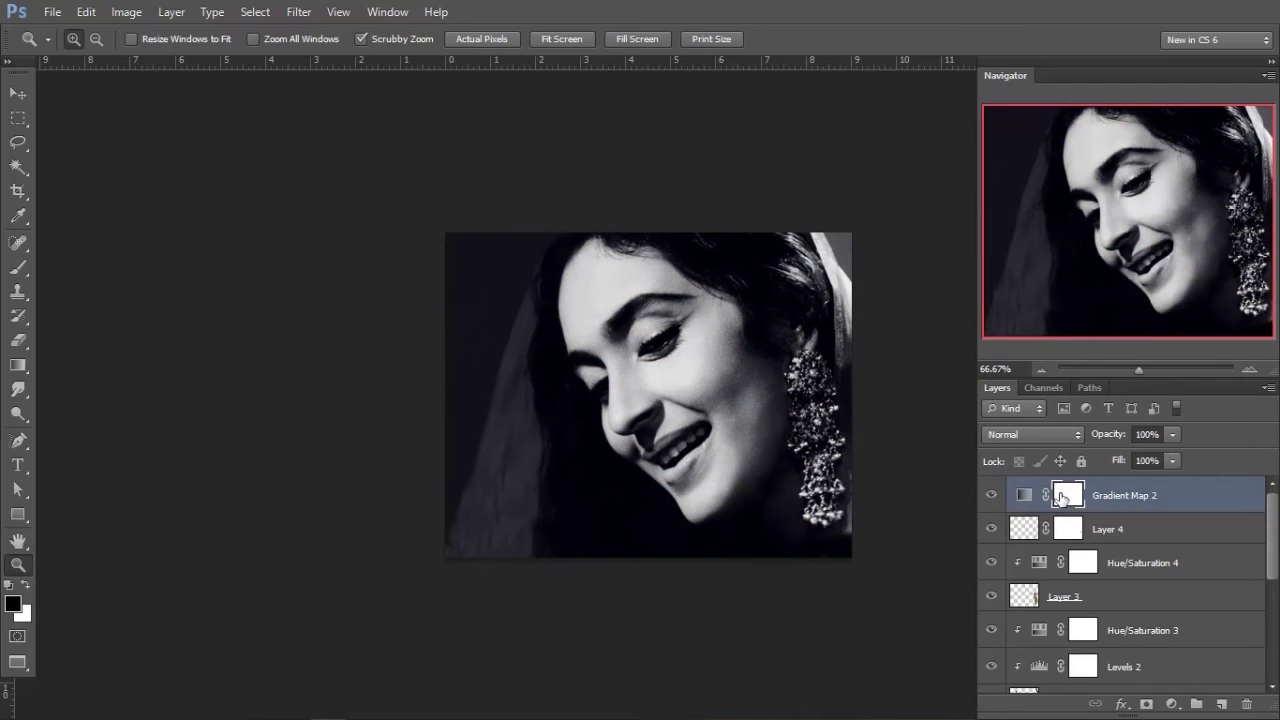
{"action": "key", "text": "alt+BackSpace"}
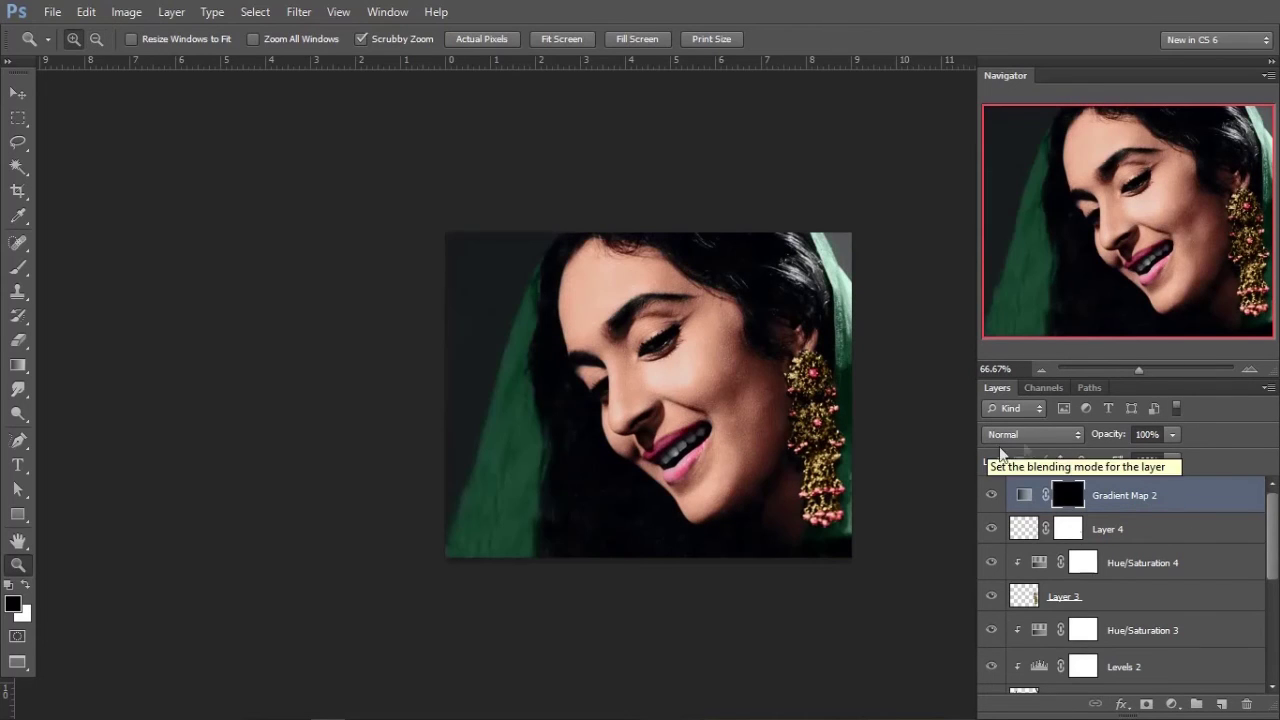
{"action": "left_click", "coordinate": [20, 268]}
{"action": "key", "text": "x"}
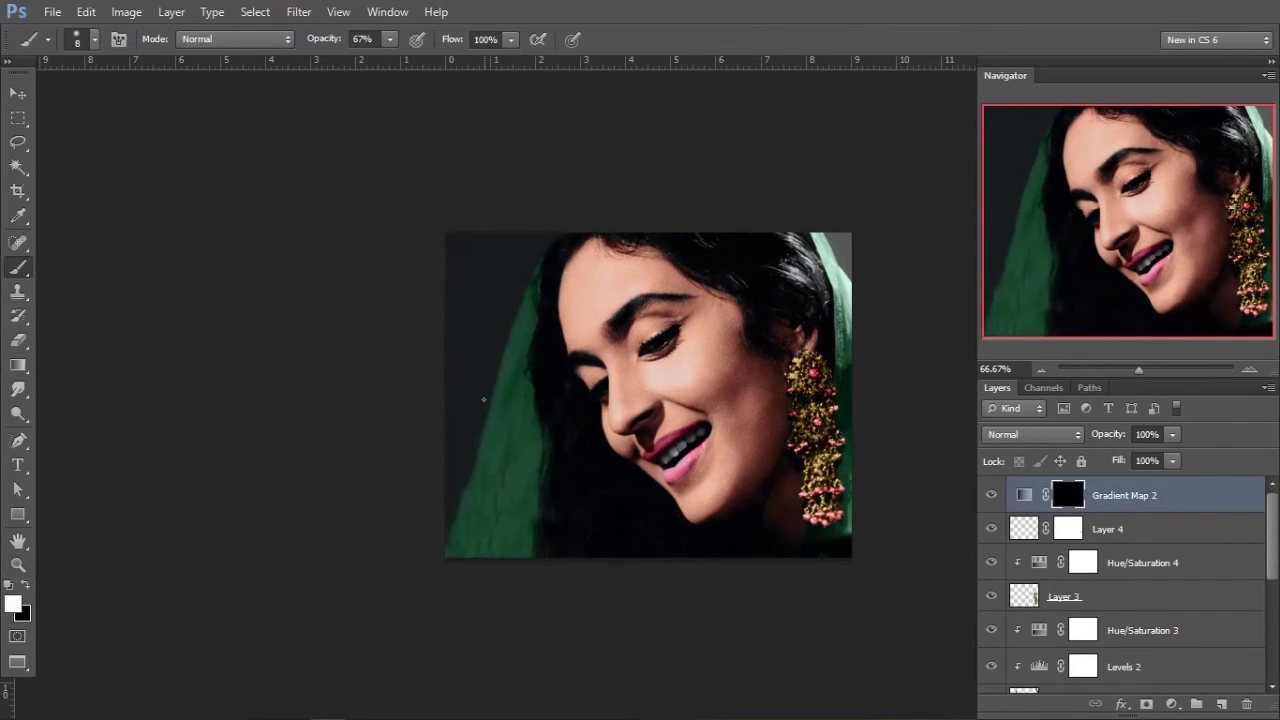
{"action": "key", "text": "bracketright"}
{"action": "key", "text": "bracketright"}
{"action": "key", "text": "bracketright"}
{"action": "left_click_drag", "start_coordinate": [771, 251], "coordinate": [718, 228]}
Step: Zoom in on the face and paint white over the teeth on Layer 5
{"action": "key", "text": "z"}
{"action": "left_click", "coordinate": [572, 327]}
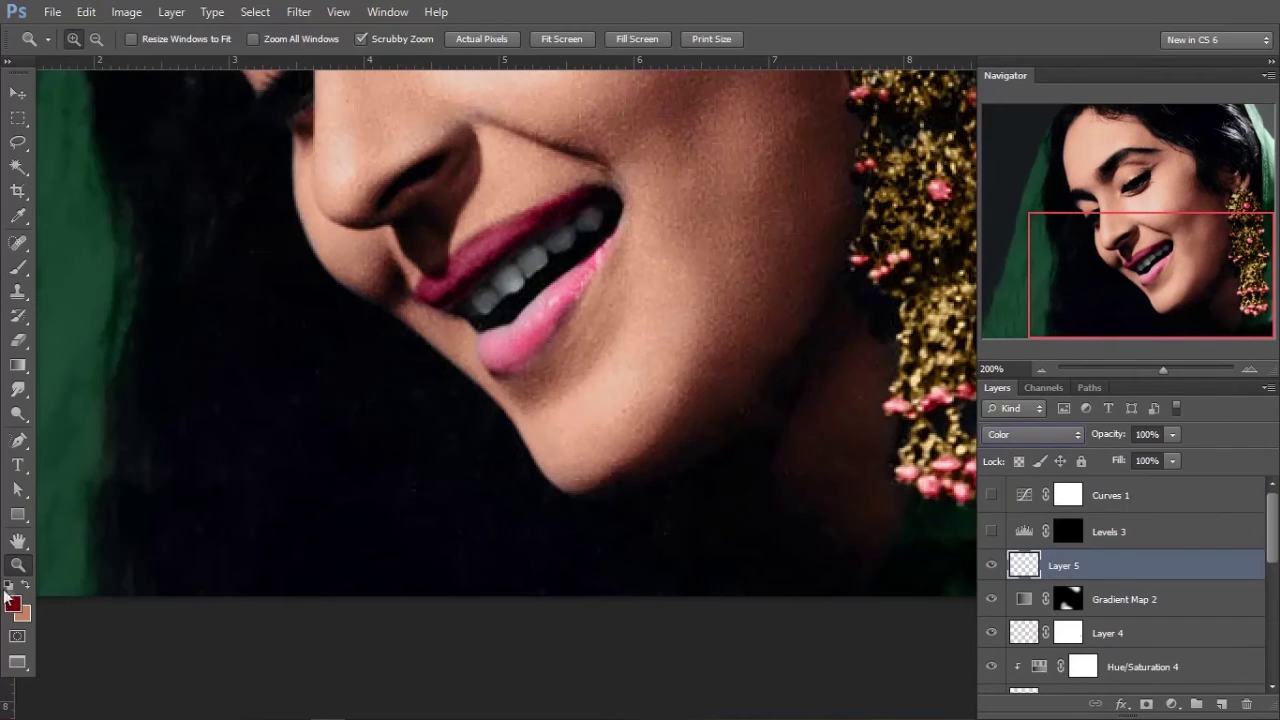
{"action": "left_click_drag", "start_coordinate": [466, 460], "coordinate": [634, 346]}
{"action": "left_click_drag", "start_coordinate": [480, 464], "coordinate": [470, 475]}
{"action": "mouse_move", "coordinate": [509, 434]}
{"action": "left_mouse_down"}
{"action": "mouse_move", "coordinate": [537, 414]}
{"action": "mouse_move", "coordinate": [485, 459]}
{"action": "left_mouse_up"}
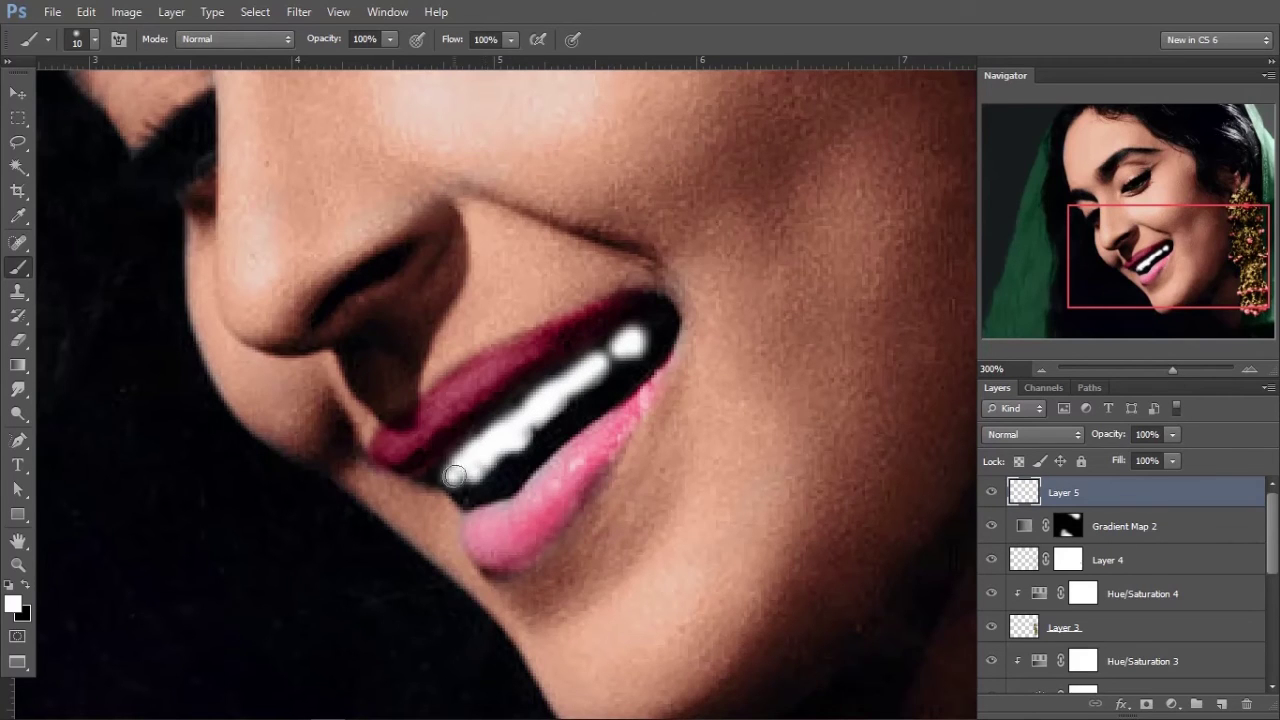
Step: Set Layer 5 to Overlay at 15% opacity and add a new empty layer above it
{"action": "left_click", "coordinate": [1057, 437]}
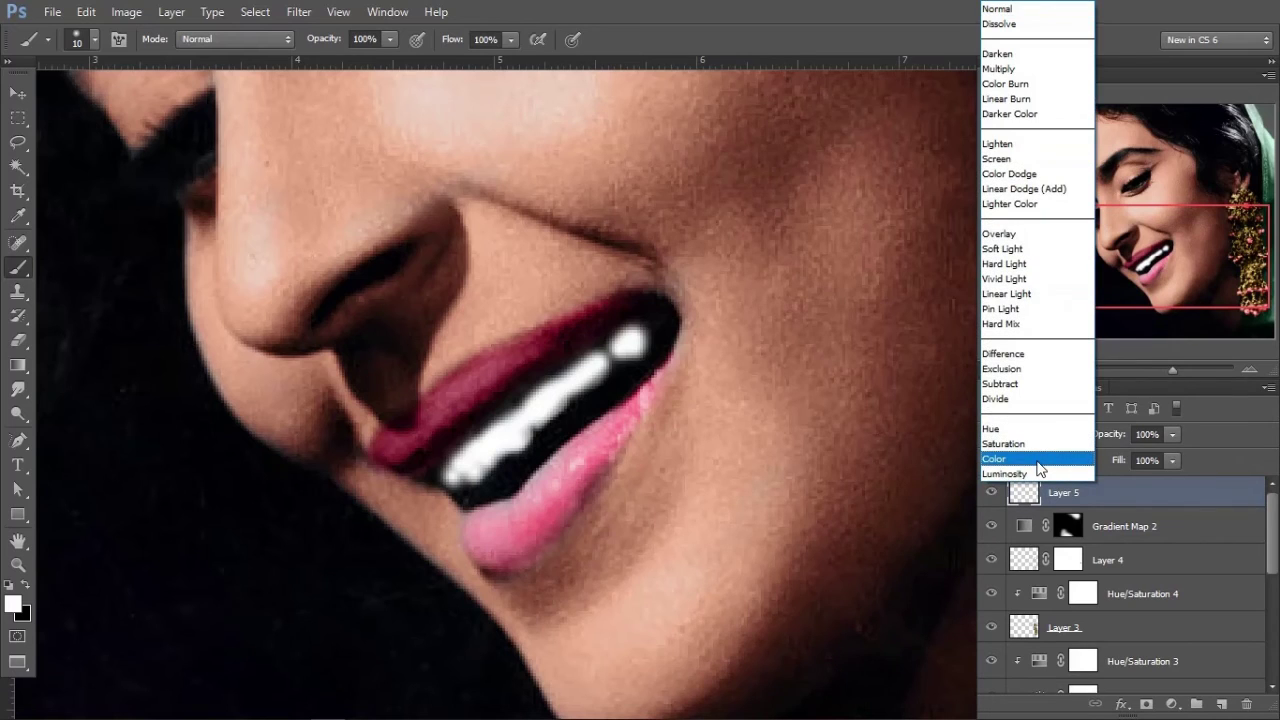
{"action": "left_click", "coordinate": [1040, 176]}
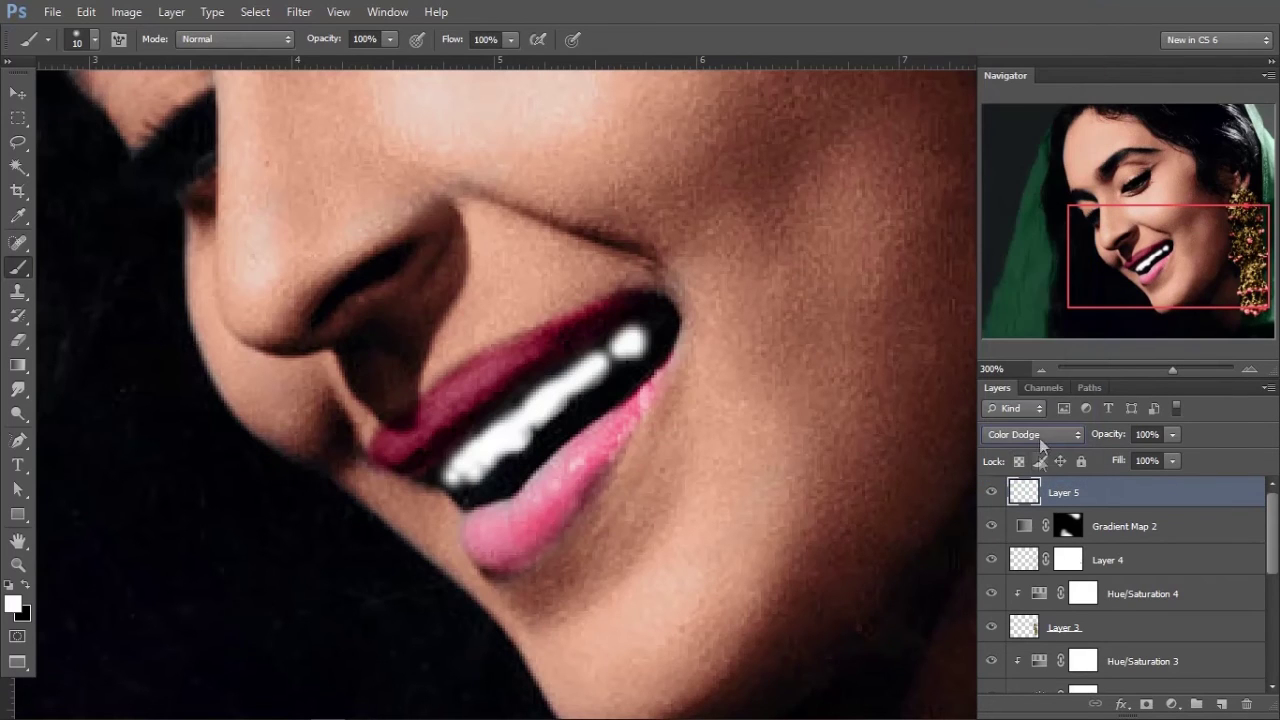
{"action": "key", "text": "Down"}
{"action": "key", "text": "Down"}
{"action": "key", "text": "Down"}
{"action": "key", "text": "ctrl+0"}
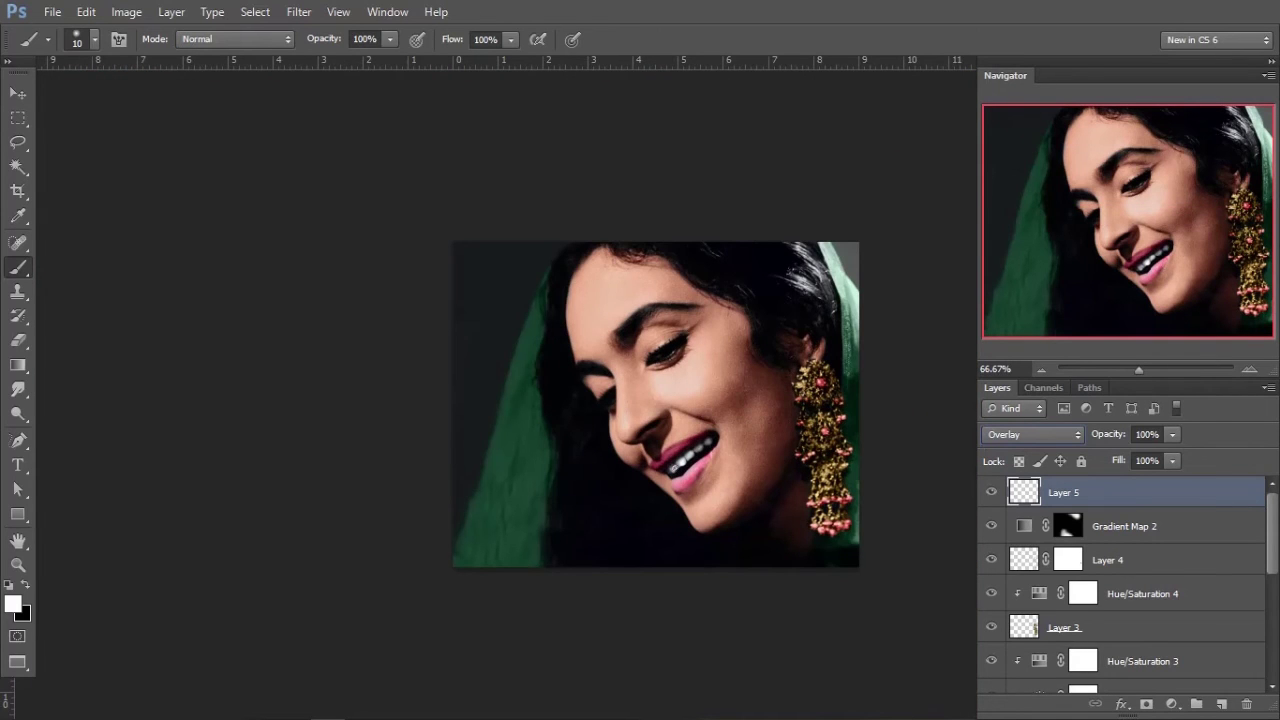
{"action": "type", "text": "15"}
{"action": "key", "text": "Return"}
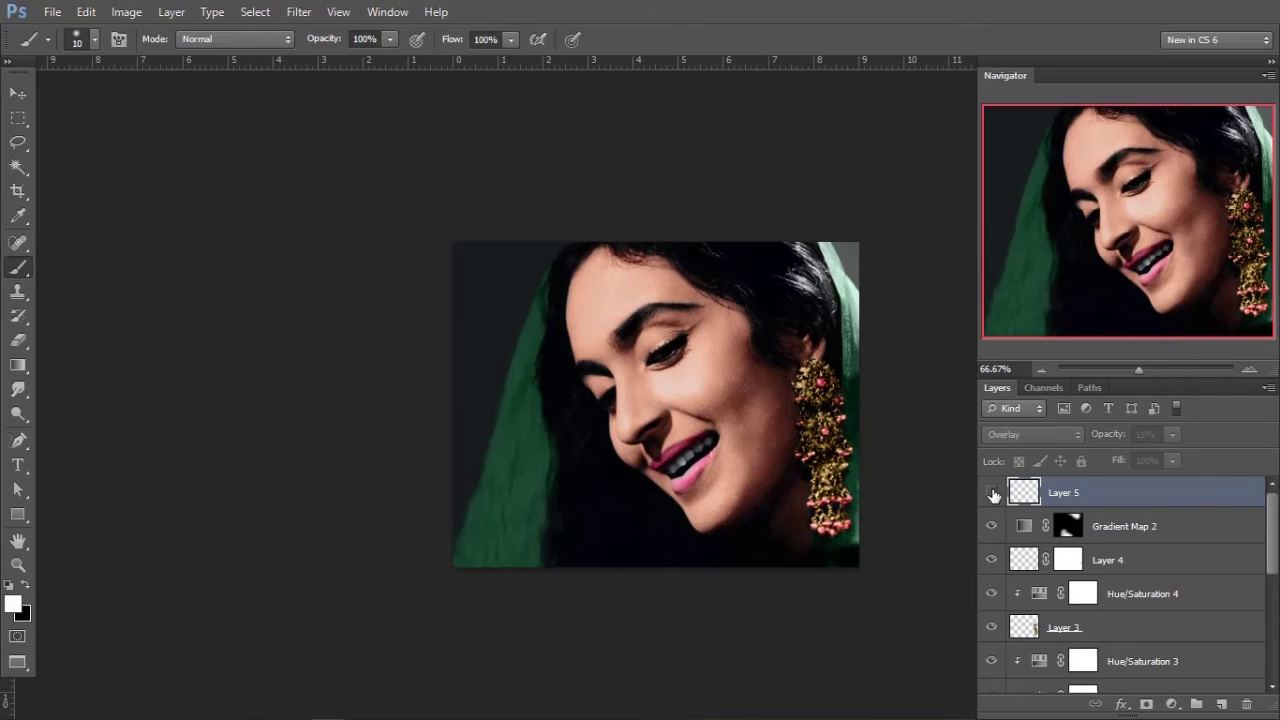
{"action": "left_click", "coordinate": [18, 93]}
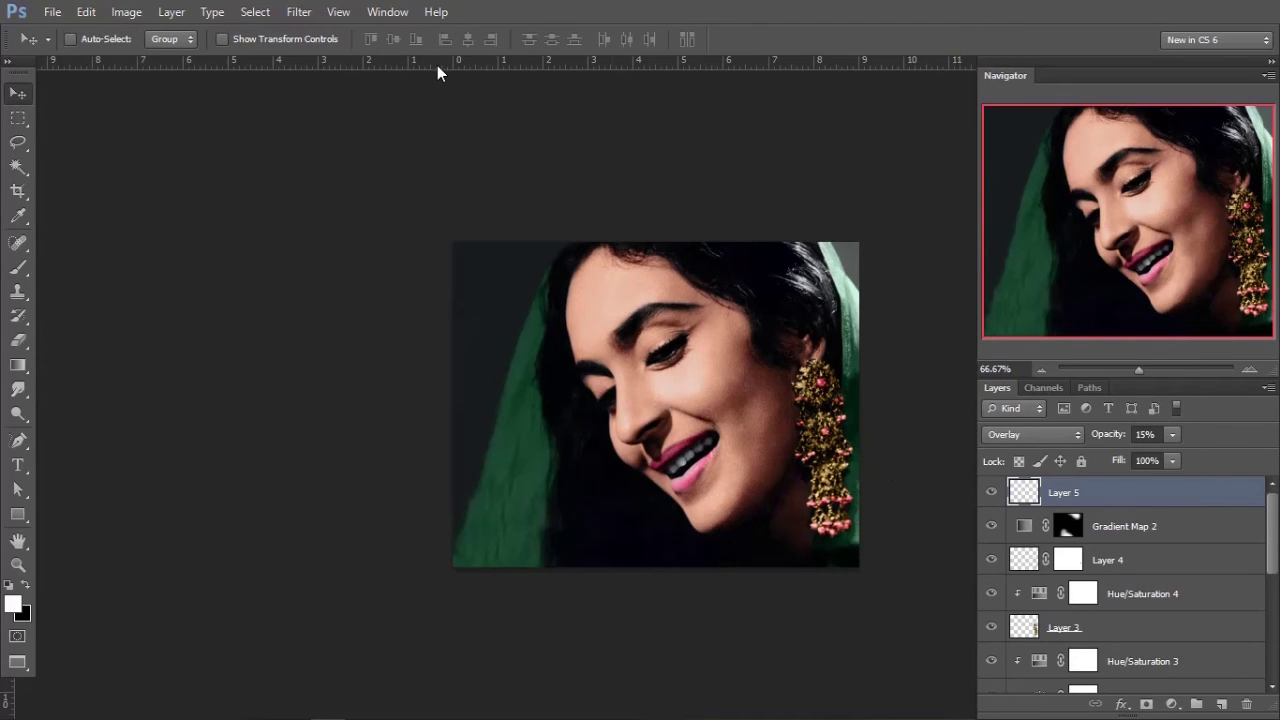
{"action": "left_click", "coordinate": [1221, 704]}
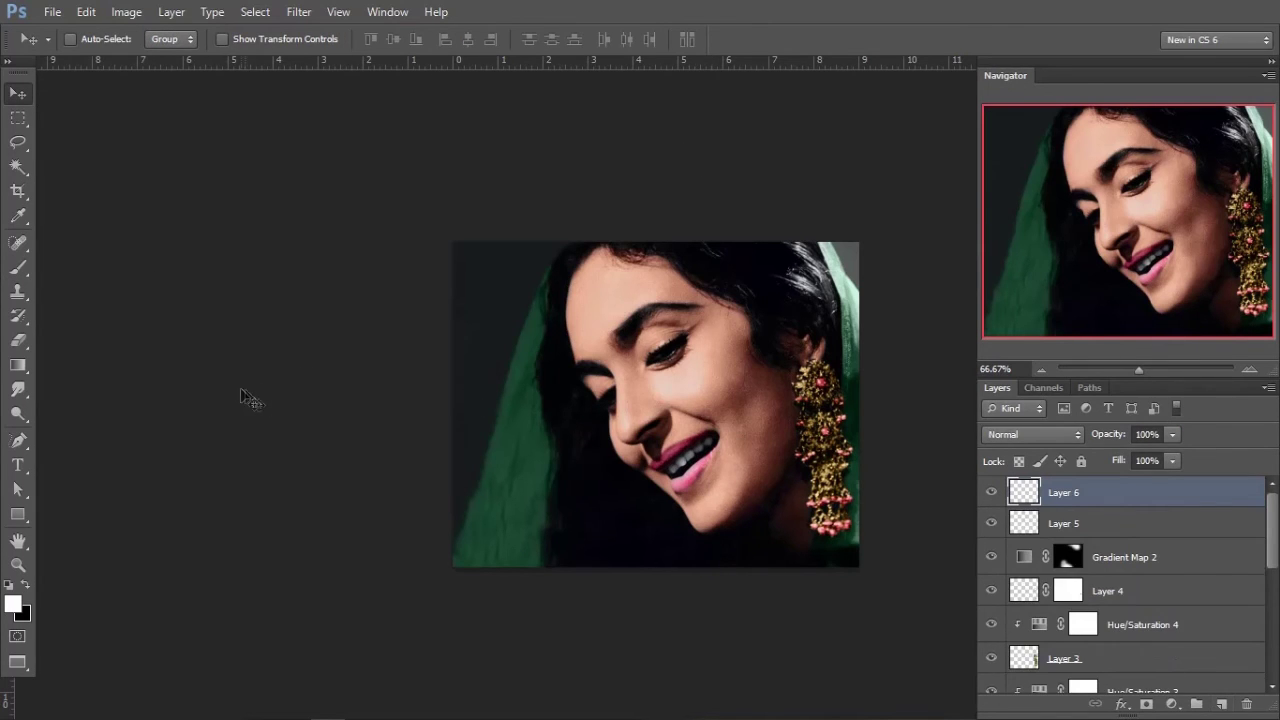
Step: Set the foreground colour to dark maroon 220101
{"action": "left_click", "coordinate": [18, 268]}
{"action": "left_click", "coordinate": [13, 605]}
{"action": "left_click_drag", "start_coordinate": [716, 480], "coordinate": [632, 281]}
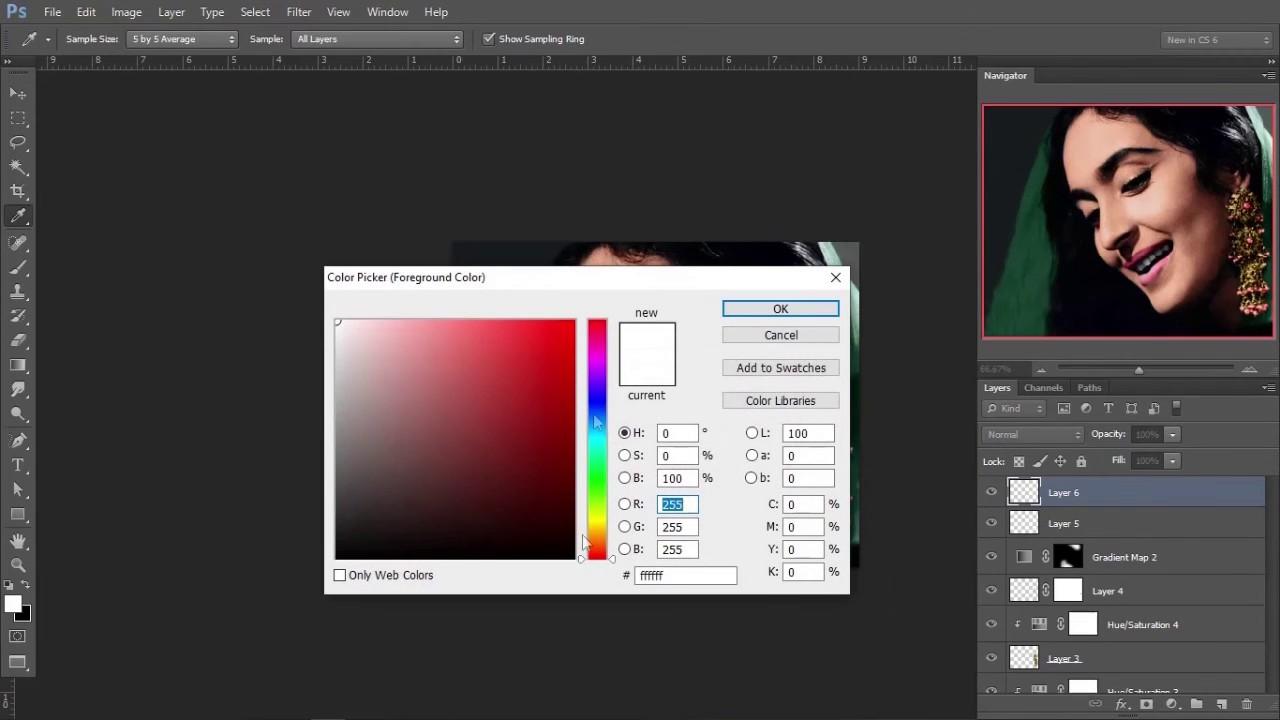
{"action": "left_click", "coordinate": [567, 527]}
{"action": "left_click", "coordinate": [760, 310]}
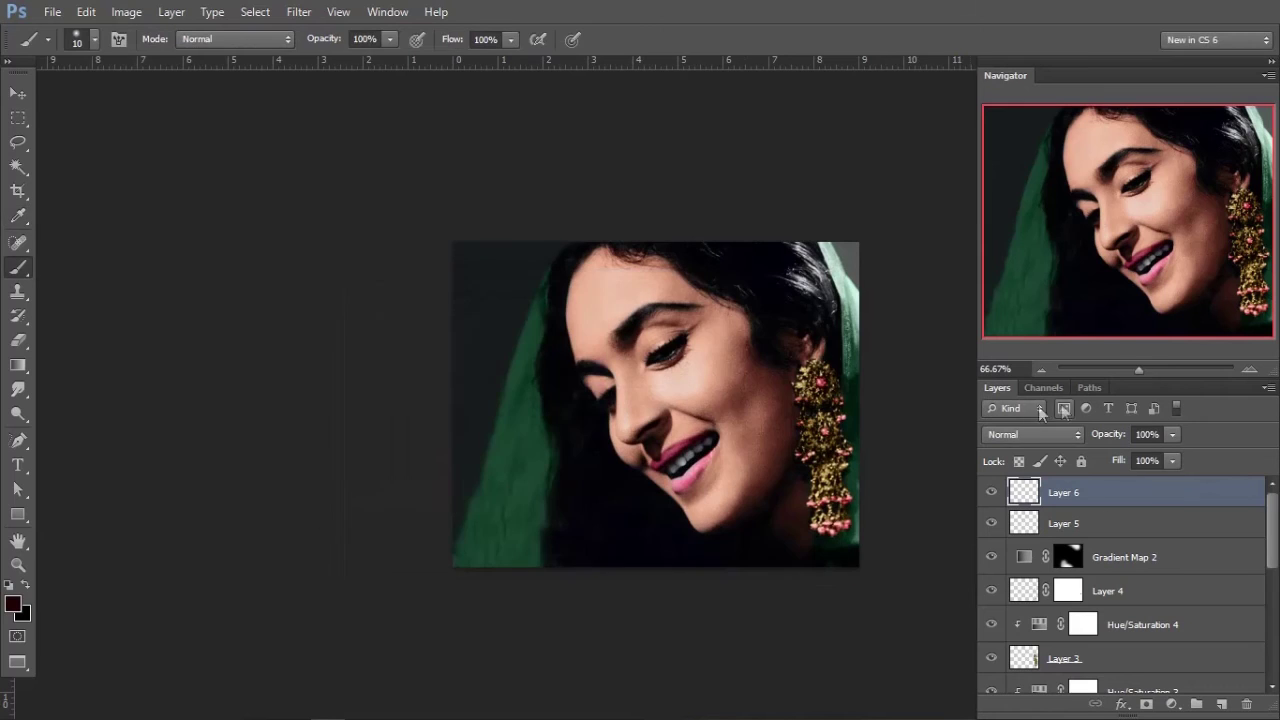
Step: Duplicate Layer 5 through Gradient Map 1, merge the copies, and select the merged layer's pixels
{"action": "left_click", "coordinate": [1111, 527]}
{"action": "scroll", "coordinate": [1111, 527], "scroll_direction": "down", "scroll_amount": 5}
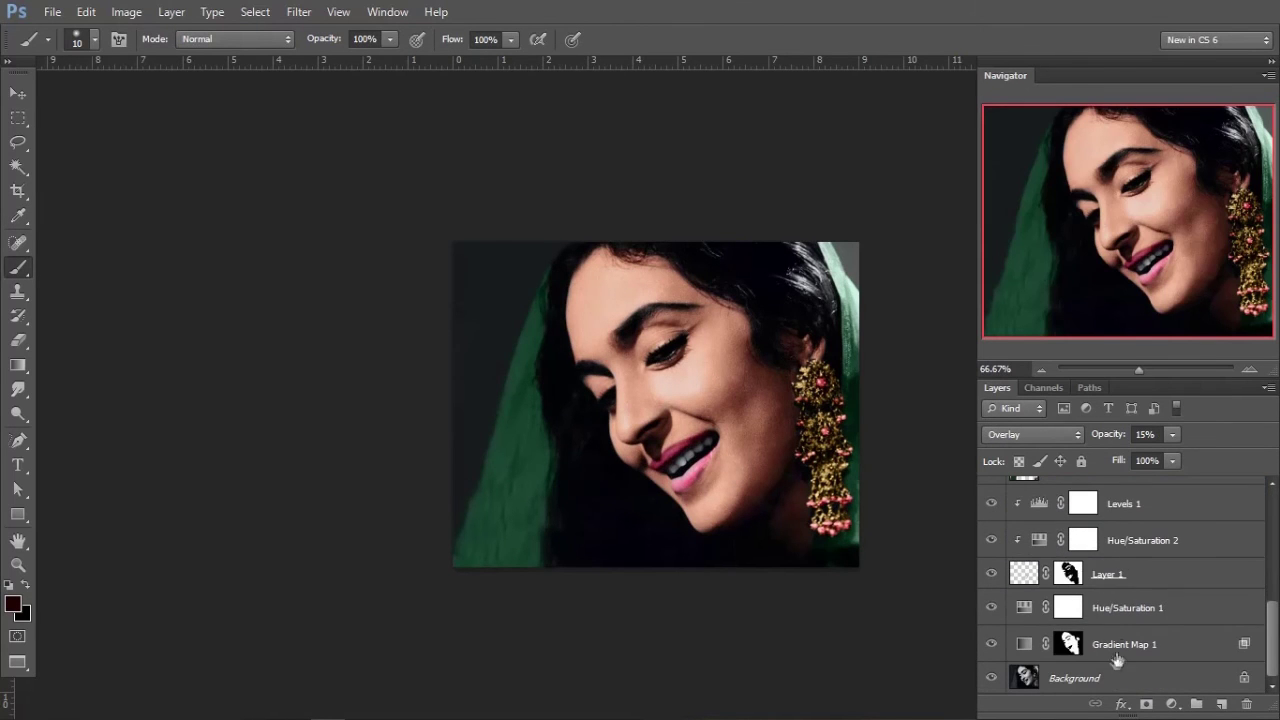
{"action": "left_click", "coordinate": [1118, 650], "text": "shift"}
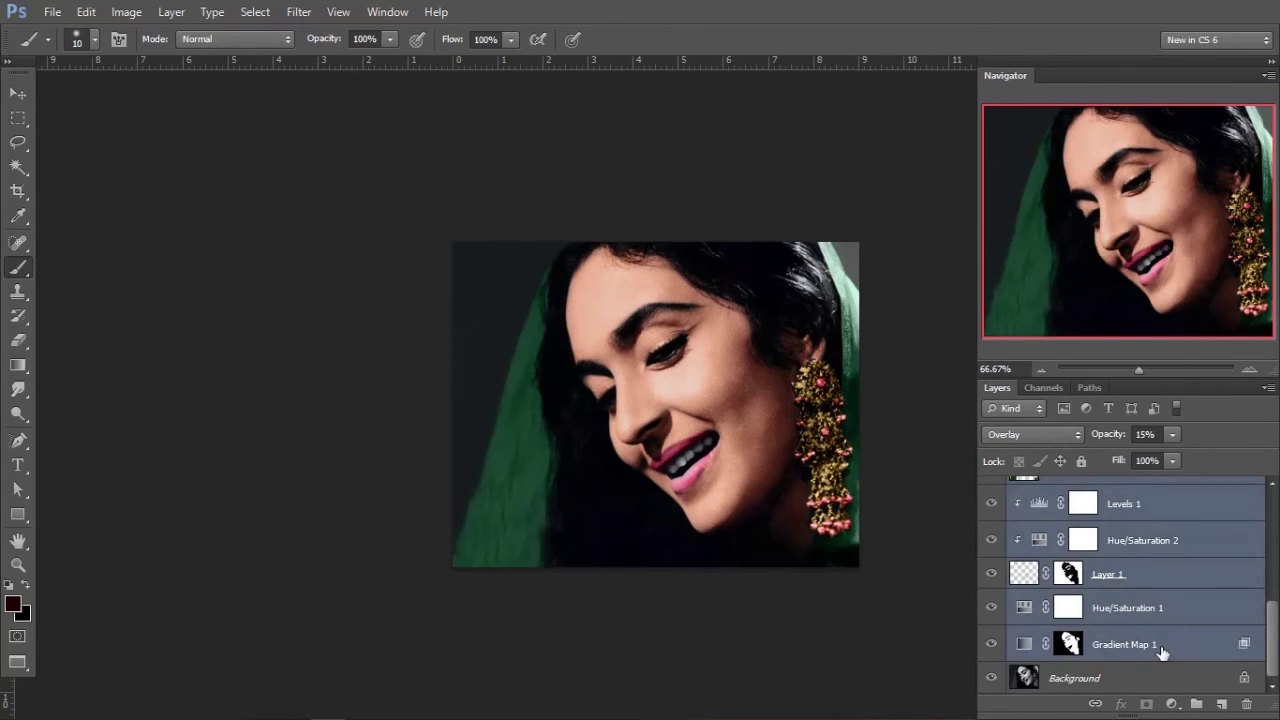
{"action": "key", "text": "ctrl+j"}
{"action": "key", "text": "ctrl+e"}
{"action": "left_click", "coordinate": [1024, 492], "text": "ctrl"}
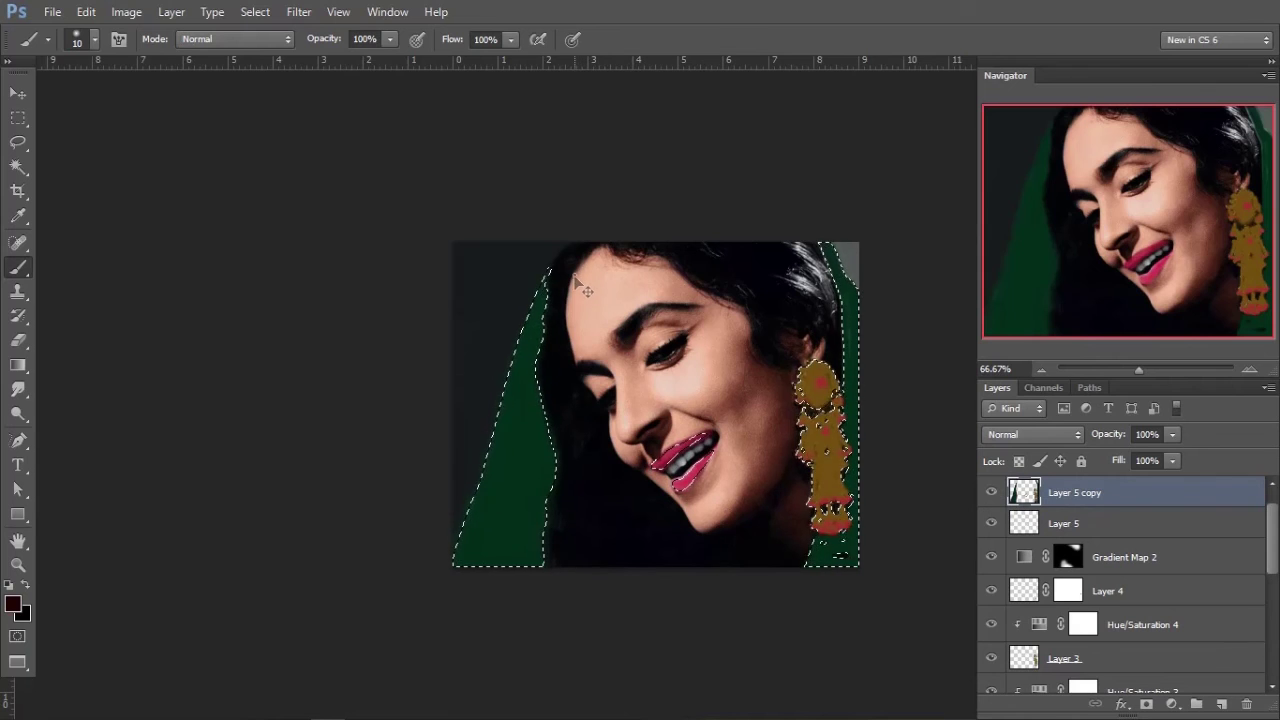
{"action": "key", "text": "ctrl+plus"}
Step: With the Polygonal Lasso, add to the selection by outlining the veil and top of the head
{"action": "left_click_drag", "start_coordinate": [22, 148], "coordinate": [100, 157]}
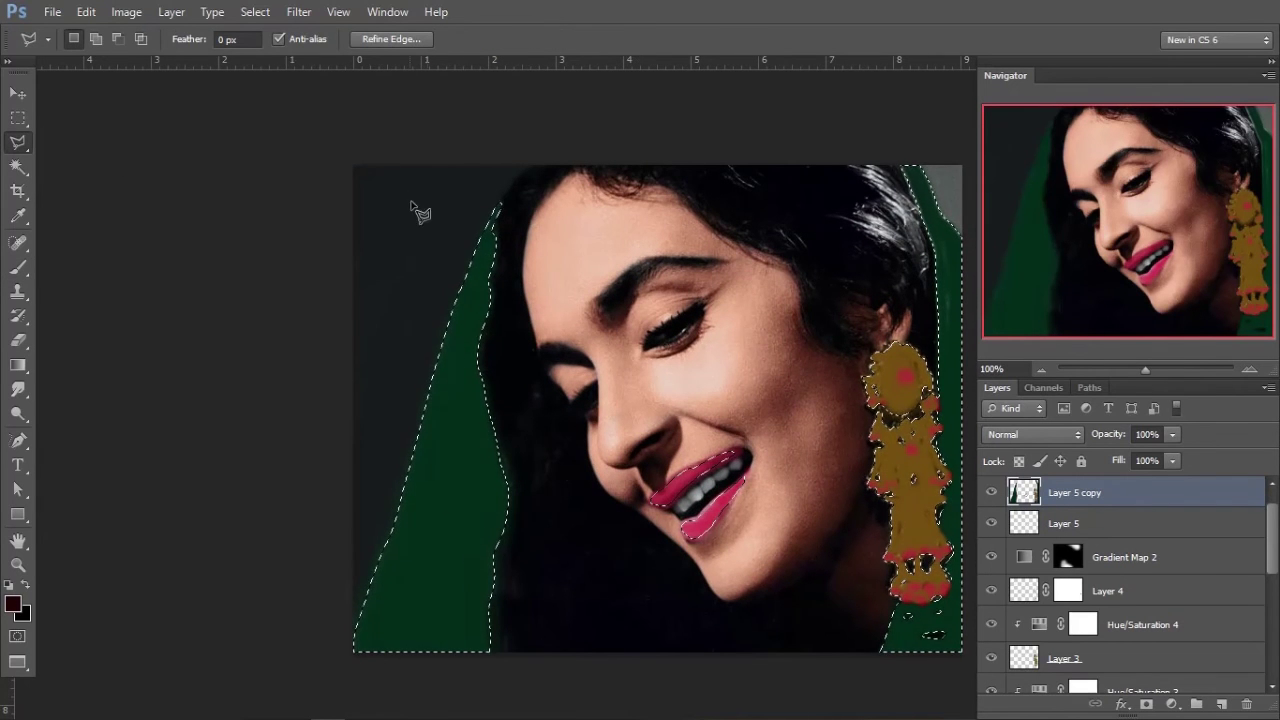
{"action": "key", "text": "shift"}
{"action": "left_click", "coordinate": [481, 238]}
{"action": "left_click", "coordinate": [498, 206]}
{"action": "left_click", "coordinate": [528, 156]}
{"action": "left_click", "coordinate": [610, 133]}
{"action": "left_click", "coordinate": [870, 135]}
{"action": "left_click", "coordinate": [918, 163]}
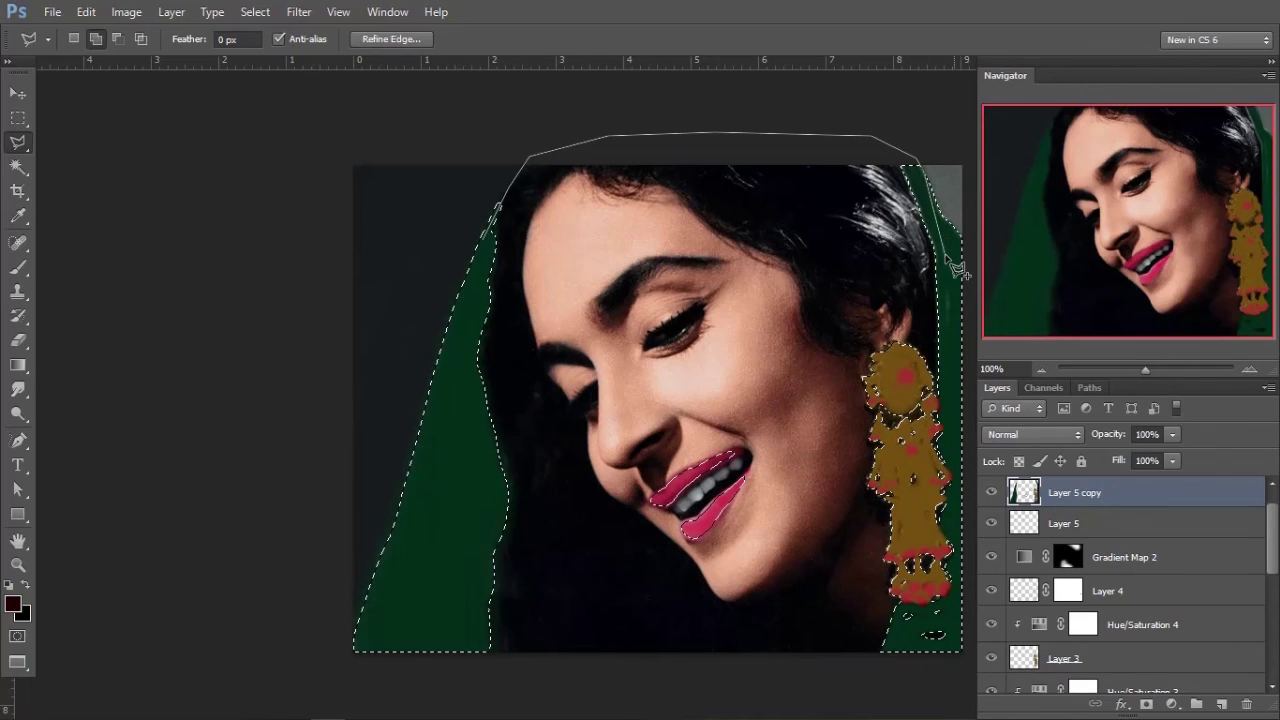
Step: Extend the outline around the lower image, close it, and add a new empty layer
{"action": "left_click", "coordinate": [932, 650]}
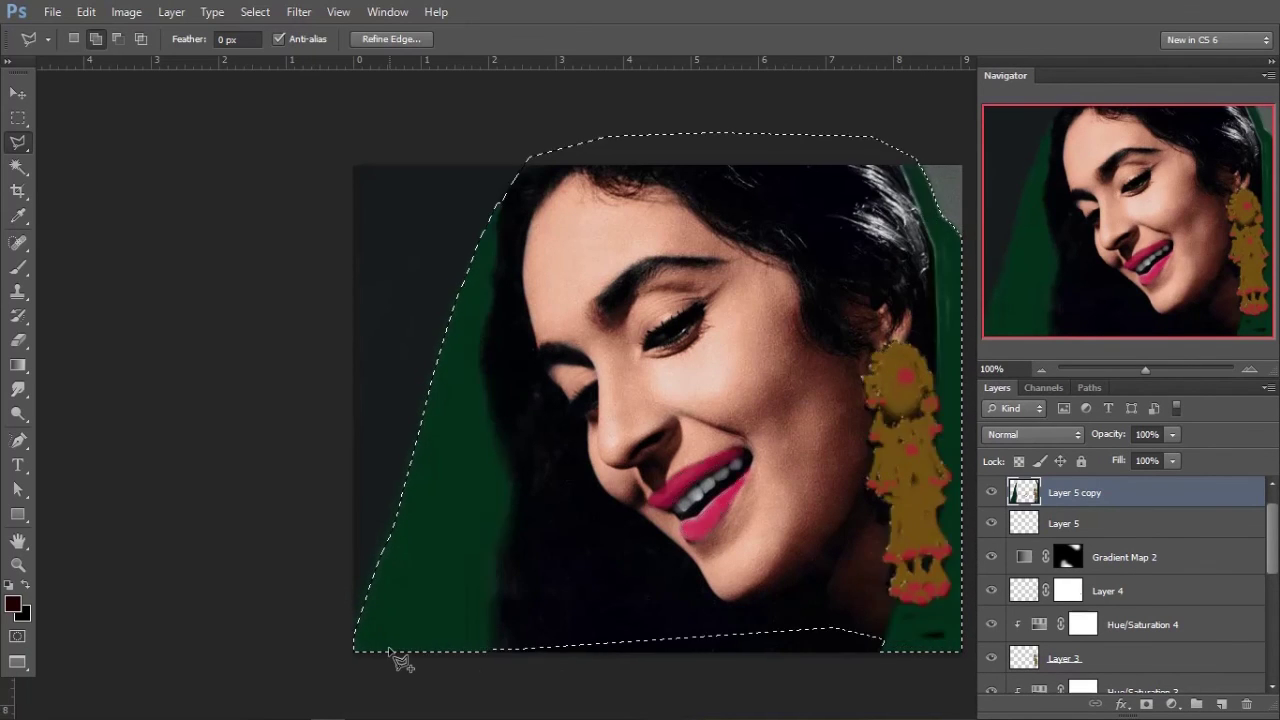
{"action": "scroll", "coordinate": [423, 628], "scroll_direction": "down", "scroll_amount": 5}
{"action": "left_click", "coordinate": [410, 500]}
{"action": "left_click", "coordinate": [890, 243]}
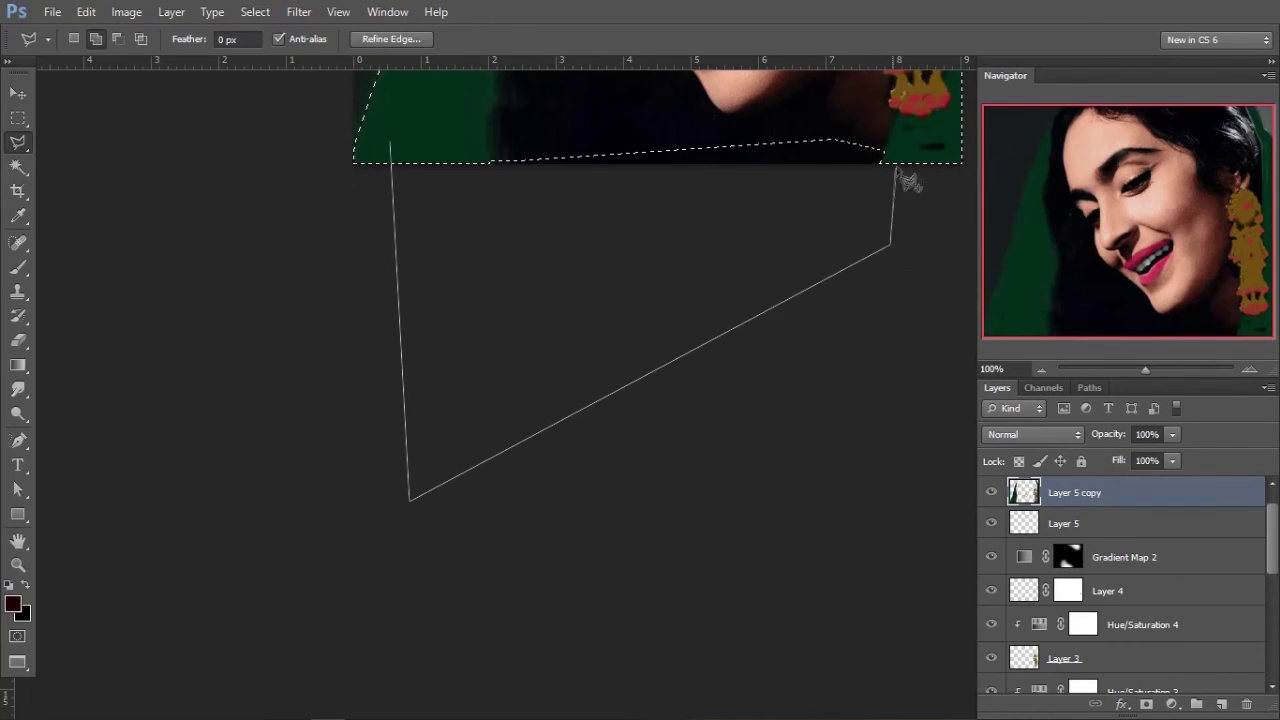
{"action": "scroll", "coordinate": [905, 200], "scroll_direction": "up", "scroll_amount": 2}
{"action": "left_click", "coordinate": [900, 347]}
{"action": "left_click", "coordinate": [392, 347]}
{"action": "scroll", "coordinate": [618, 342], "scroll_direction": "up", "scroll_amount": 2}
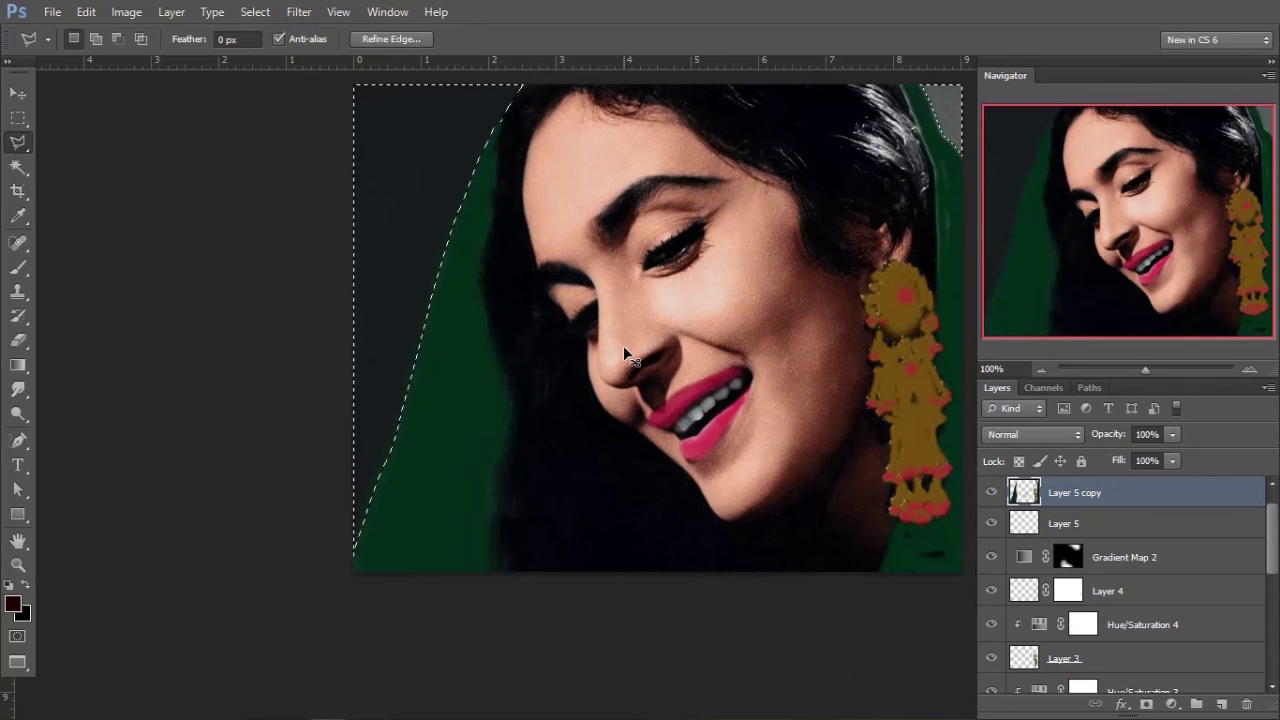
{"action": "key", "text": "ctrl+j"}
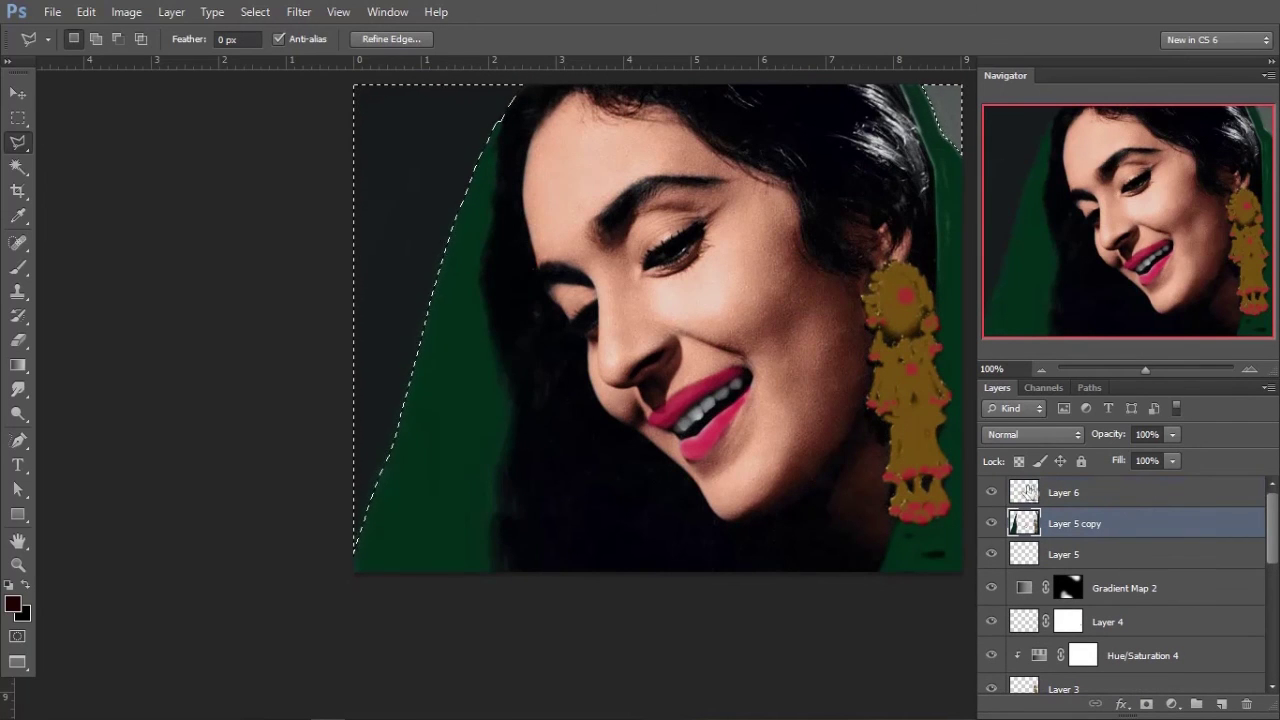
Step: Fill the background selection on Layer 6 with dark maroon and set it to Color blending
{"action": "left_click", "coordinate": [1028, 489]}
{"action": "key", "text": "alt+BackSpace"}
{"action": "left_click", "coordinate": [1037, 430]}
{"action": "left_click", "coordinate": [1083, 524]}
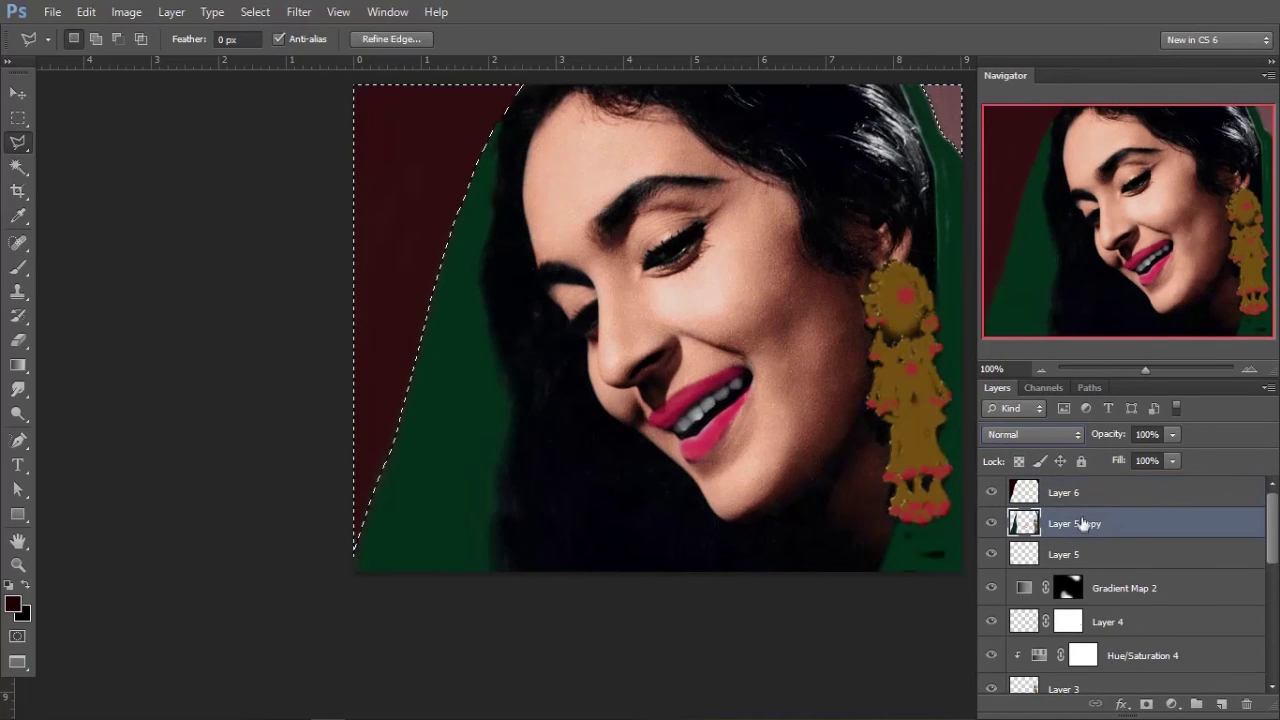
Step: Delete the merged Layer 5 copy, deselect, and zoom out to the whole image
{"action": "left_click_drag", "start_coordinate": [1083, 524], "coordinate": [1246, 704]}
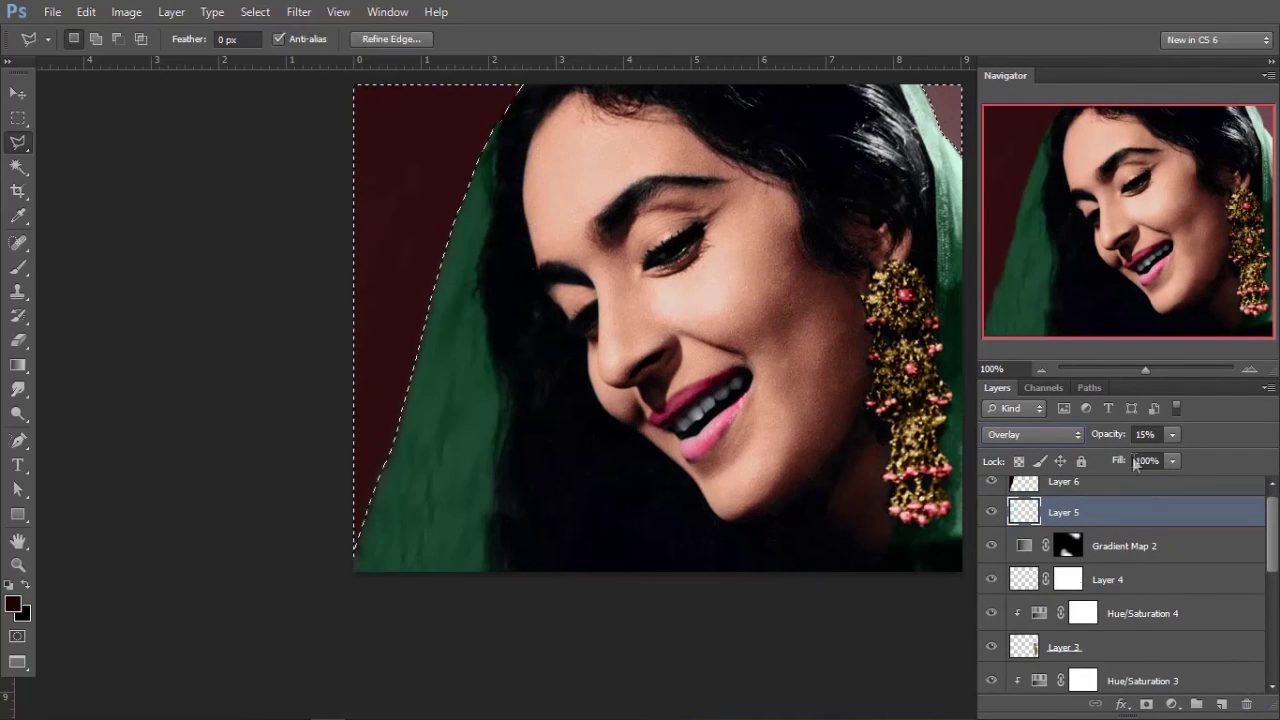
{"action": "scroll", "coordinate": [1040, 510], "scroll_direction": "up", "scroll_amount": 1}
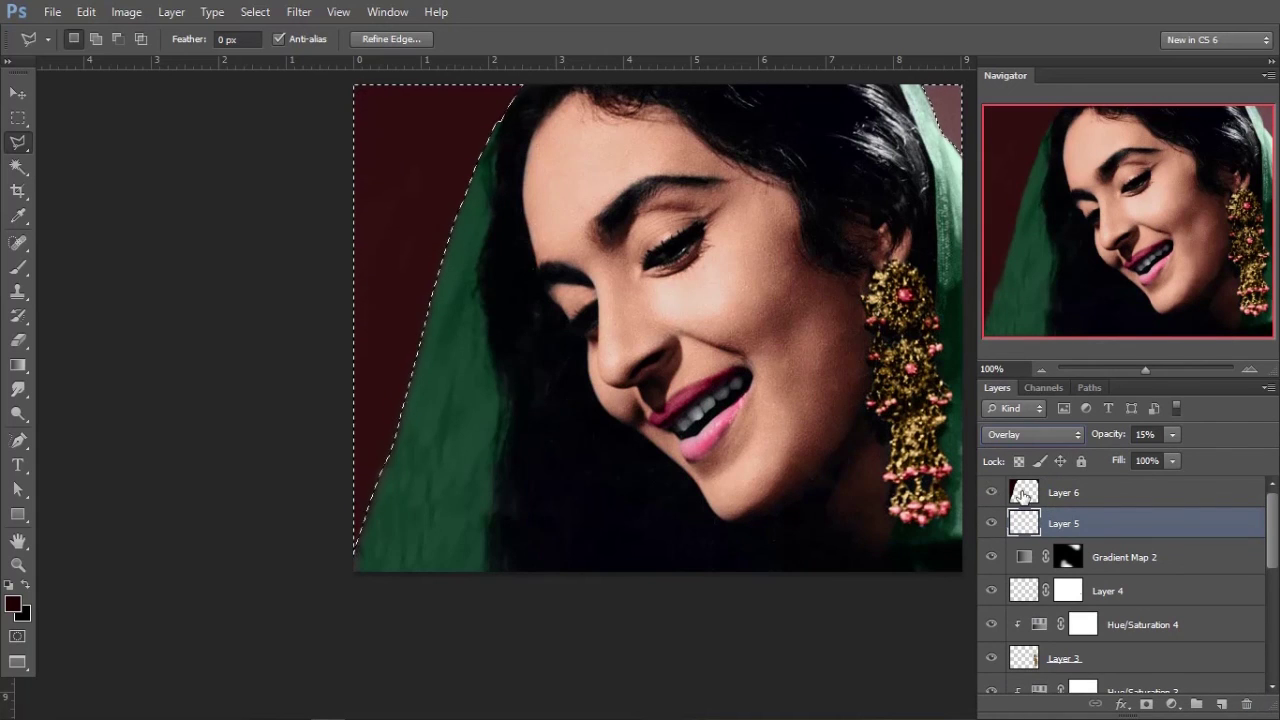
{"action": "left_click", "coordinate": [1022, 493]}
{"action": "key", "text": "ctrl+d"}
{"action": "key", "text": "ctrl+minus"}
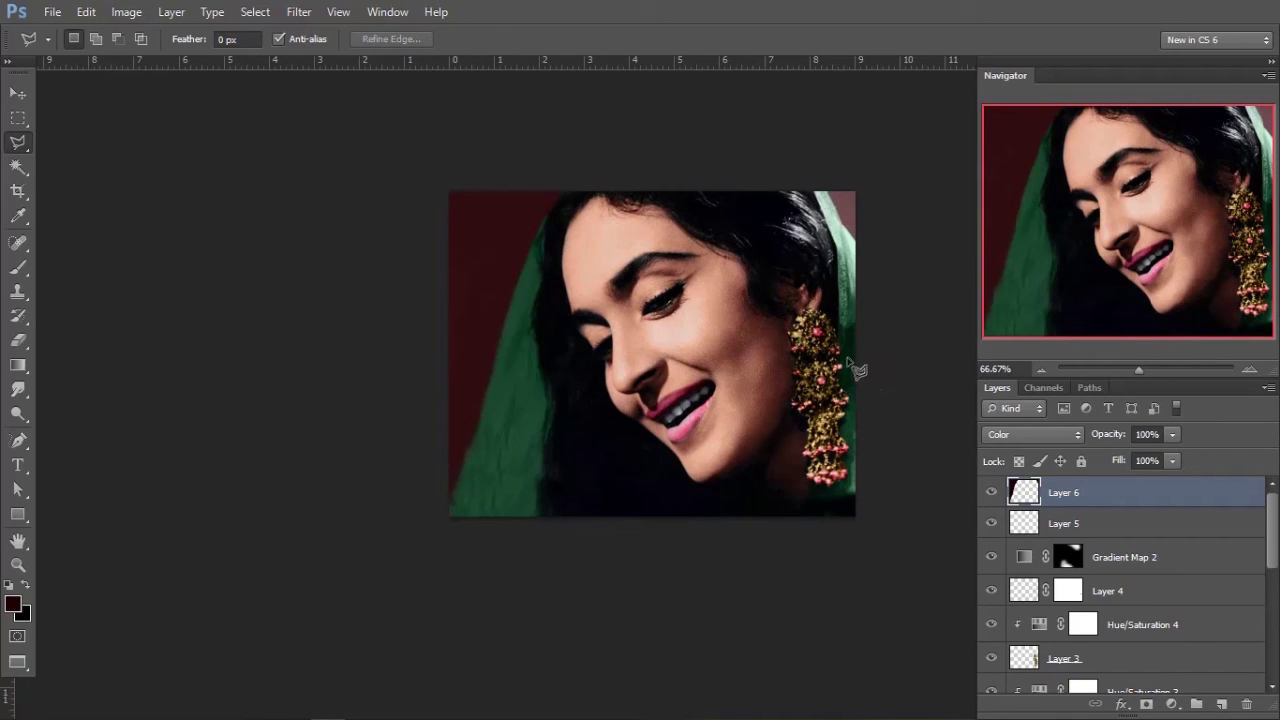
{"action": "left_click", "coordinate": [14, 607]}
Step: Set black as the foreground colour and add a Layer 7 clipped to Layer 6
{"action": "left_click", "coordinate": [566, 562]}
{"action": "left_click", "coordinate": [772, 310]}
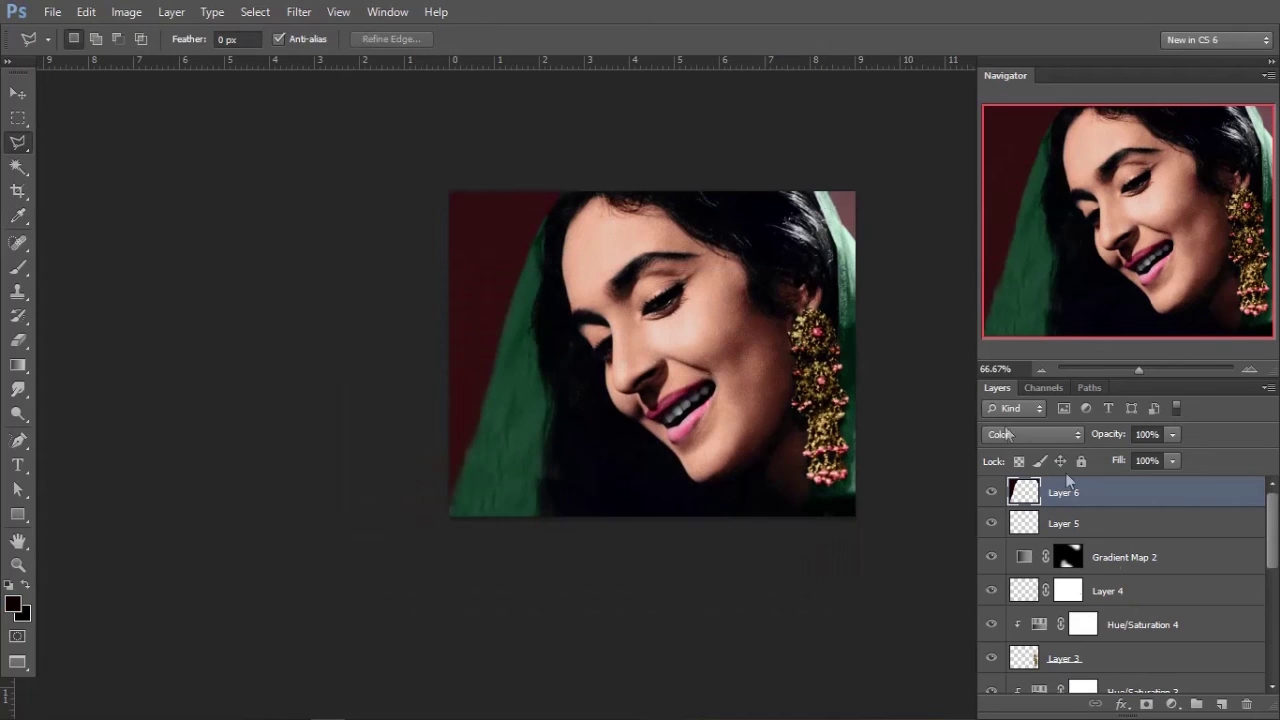
{"action": "left_click", "coordinate": [1222, 707]}
{"action": "left_click", "coordinate": [1146, 508], "text": "alt"}
Step: Set the brush to 500 px, zoom in on the face, and switch to full-screen view
{"action": "left_click", "coordinate": [17, 268]}
{"action": "key", "text": "bracketright"}
{"action": "key", "text": "bracketright"}
{"action": "key", "text": "bracketright"}
{"action": "key", "text": "bracketright"}
{"action": "key", "text": "bracketright"}
{"action": "key", "text": "bracketright"}
{"action": "key", "text": "bracketleft"}
{"action": "key", "text": "bracketleft"}
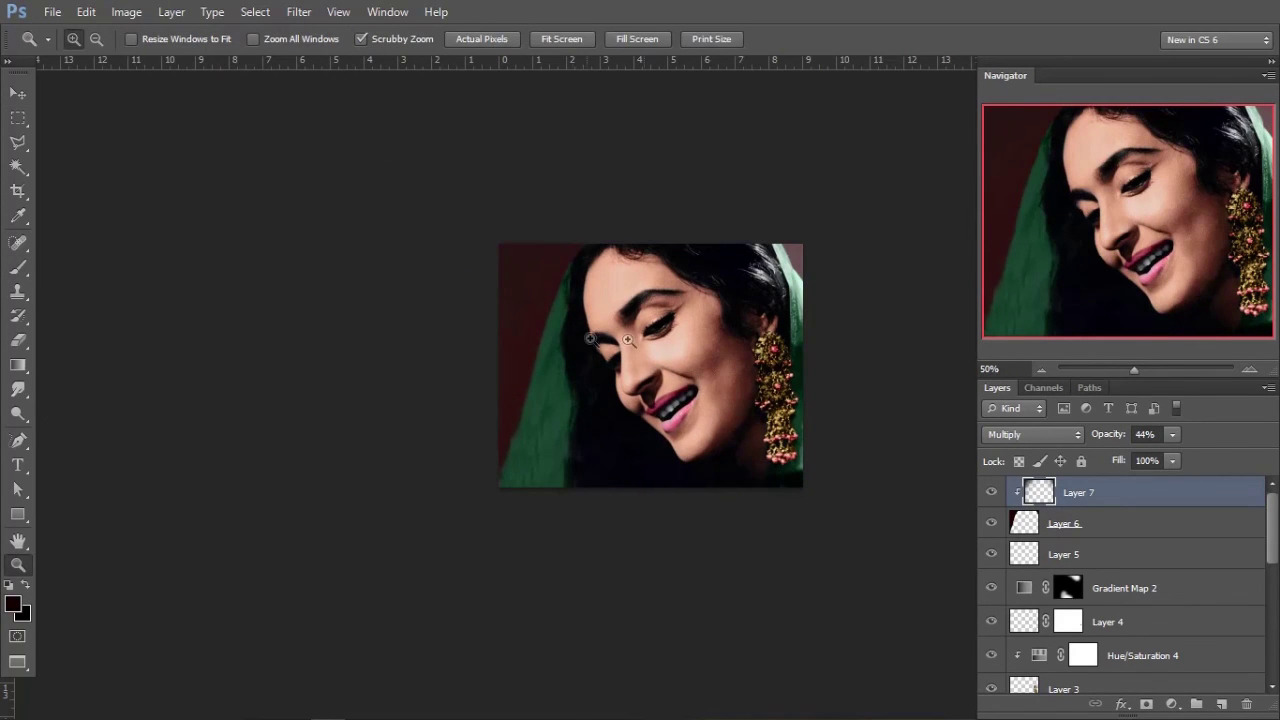
{"action": "left_click", "coordinate": [674, 343]}
{"action": "left_click_drag", "start_coordinate": [647, 343], "coordinate": [660, 336]}
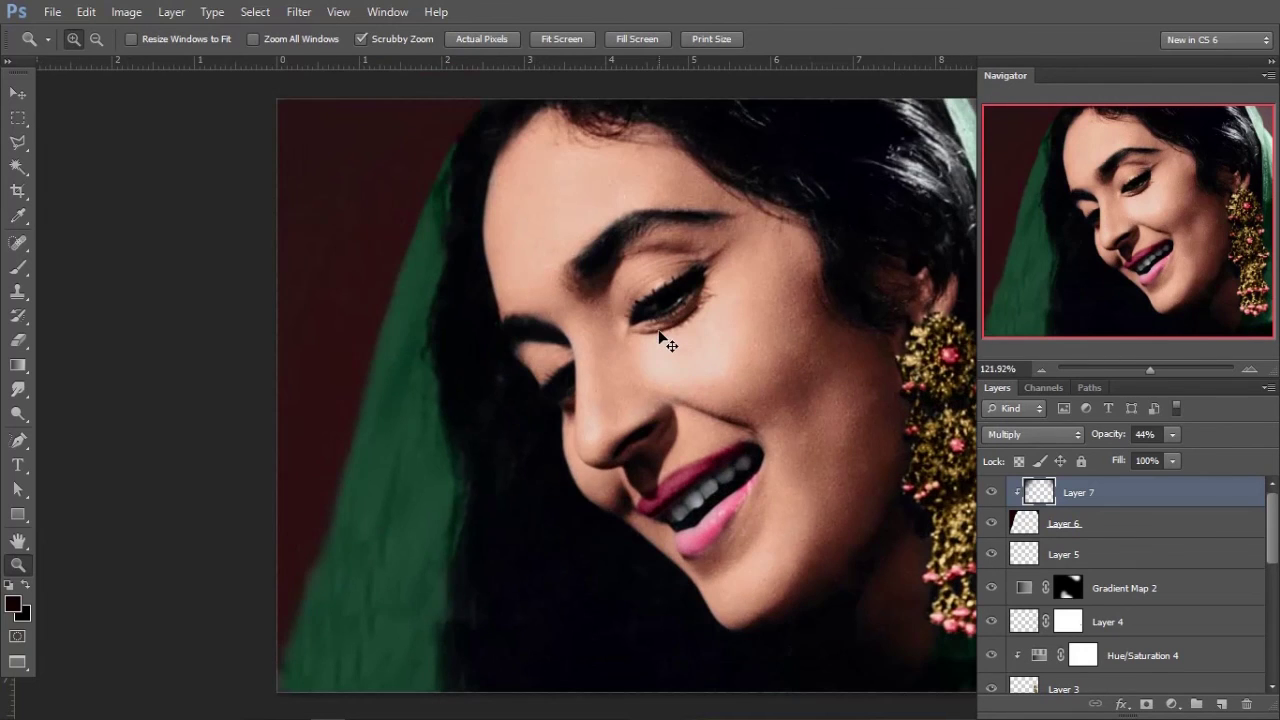
{"action": "key", "text": "f"}
{"action": "key", "text": "f"}
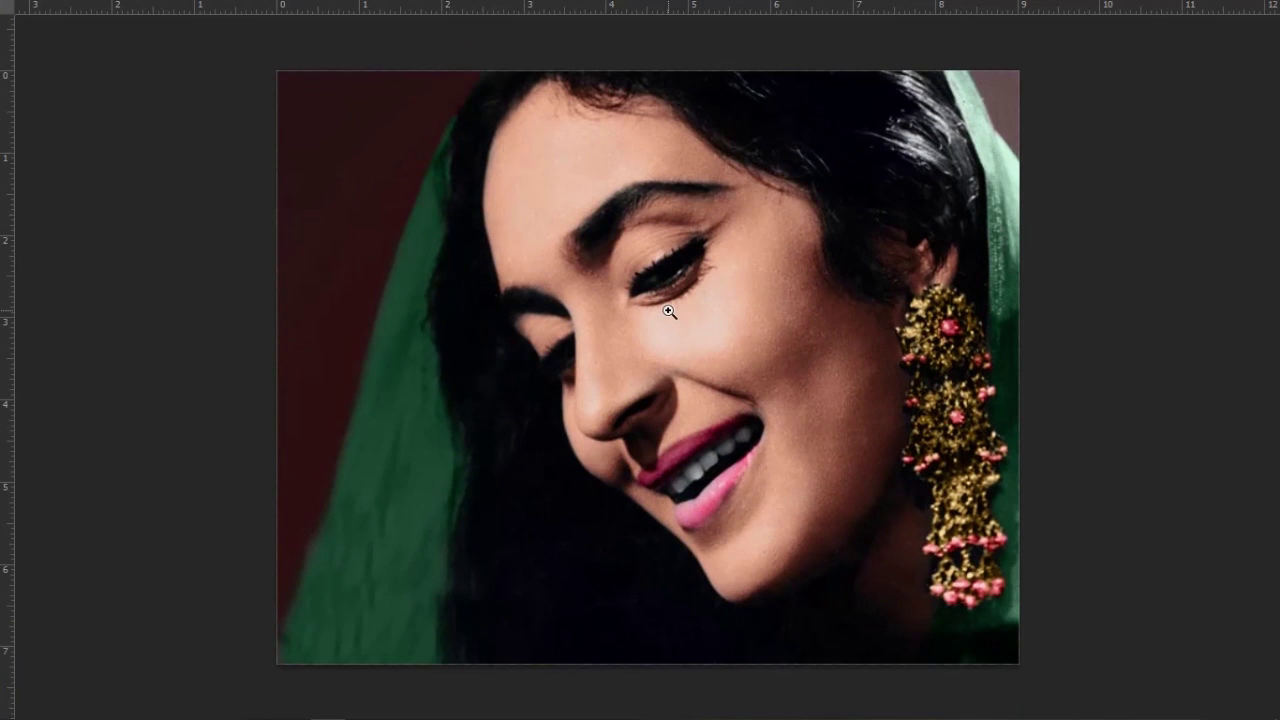
{"action": "key", "text": "f"}
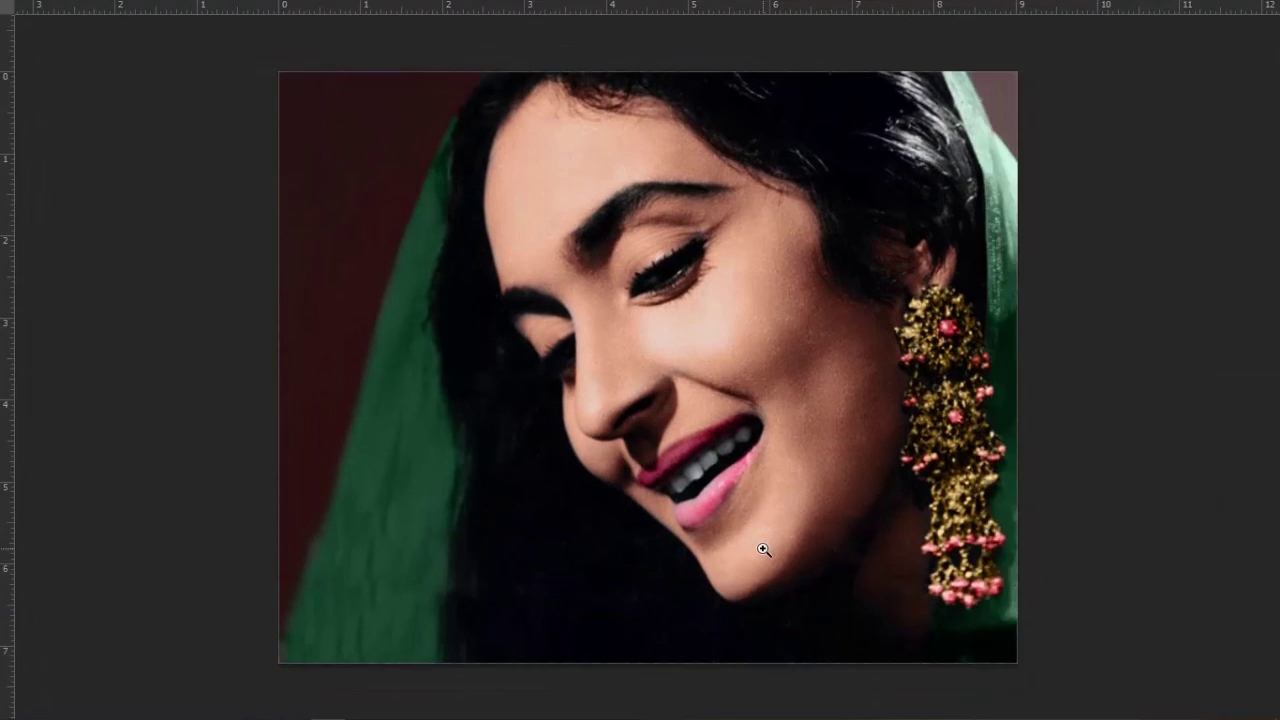